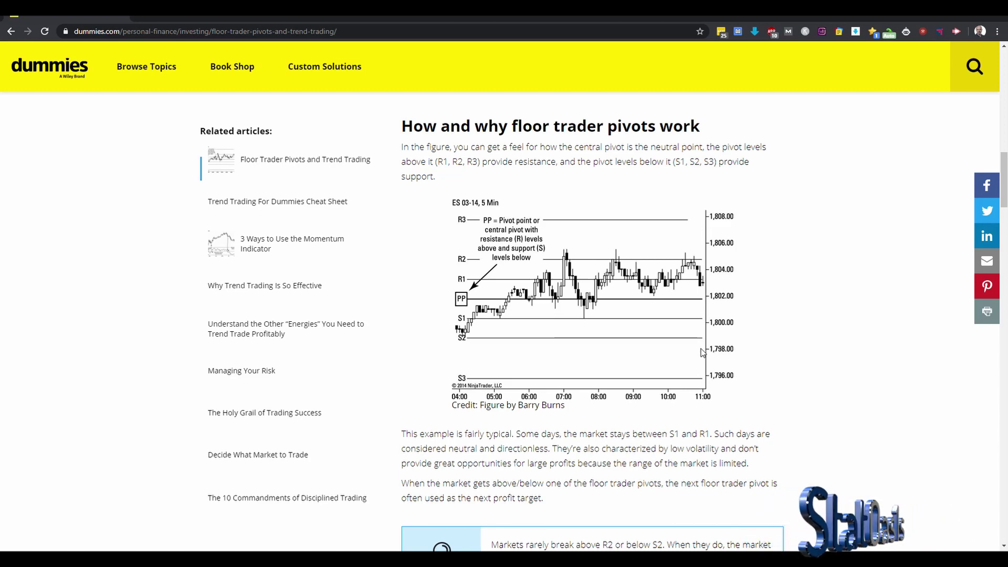
# Review the floor pivot formulas, then bring up the AlgoWizard custom blocks list
pyautogui.scroll(-1, 741, 363)
pyautogui.scroll(-4, 741, 363)
pyautogui.scroll(5, 799, 364)
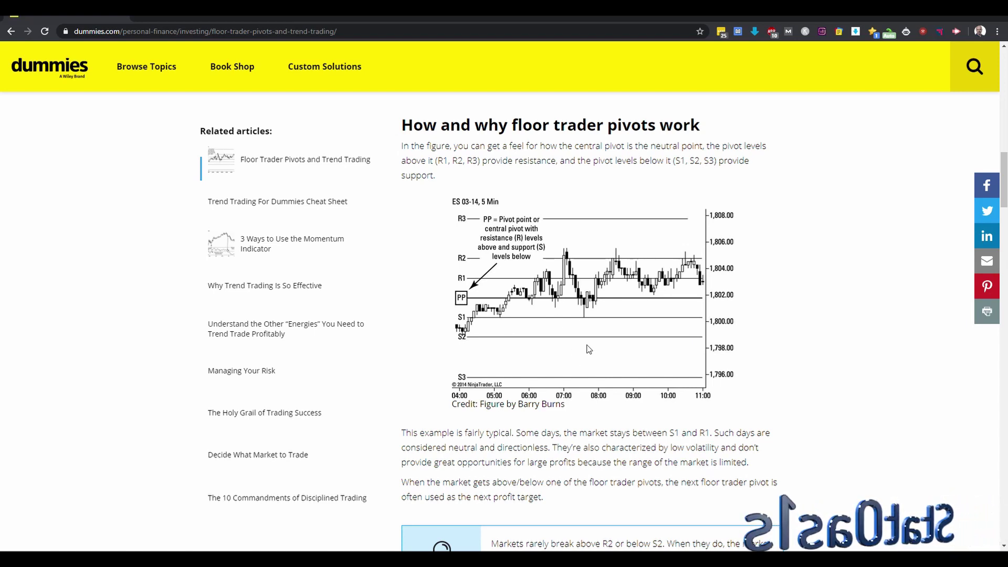
pyautogui.scroll(6, 690, 363)
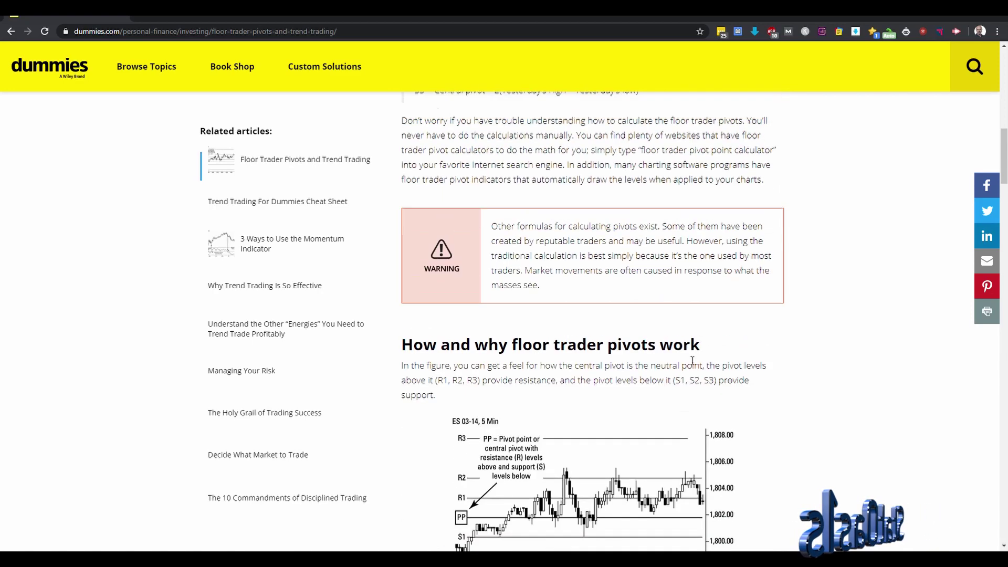
pyautogui.scroll(3, 691, 364)
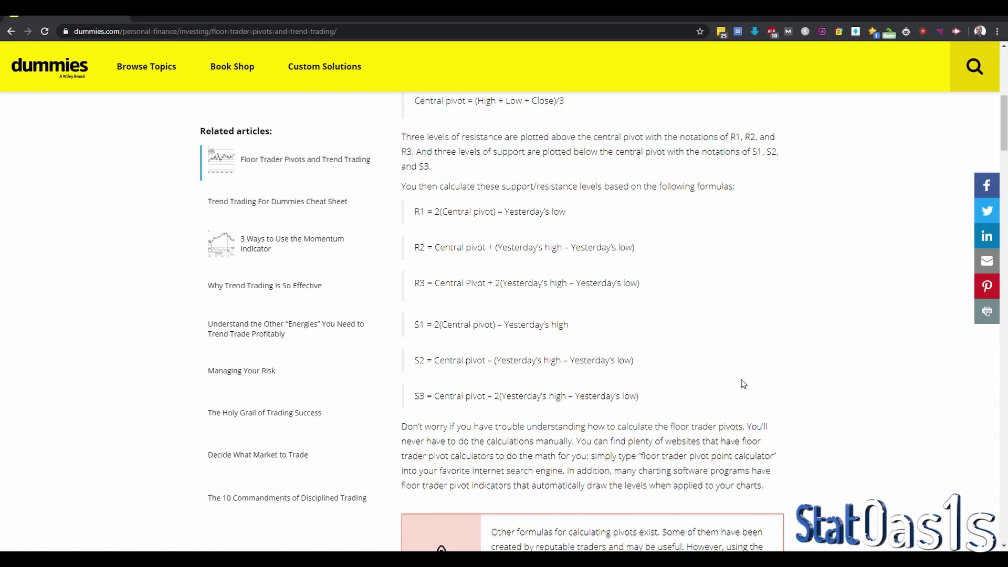
pyautogui.scroll(-5, 779, 399)
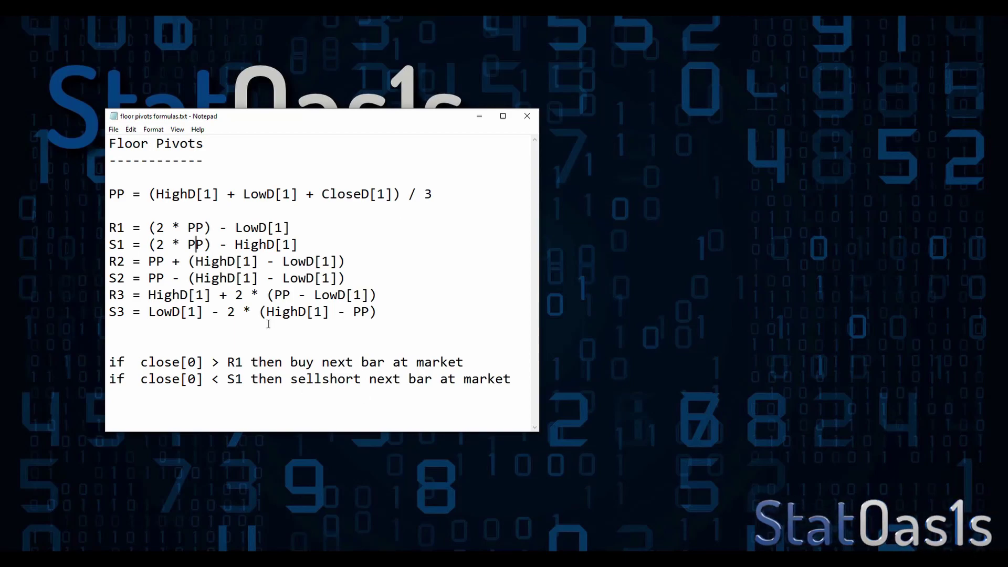
pyautogui.click(480, 116)
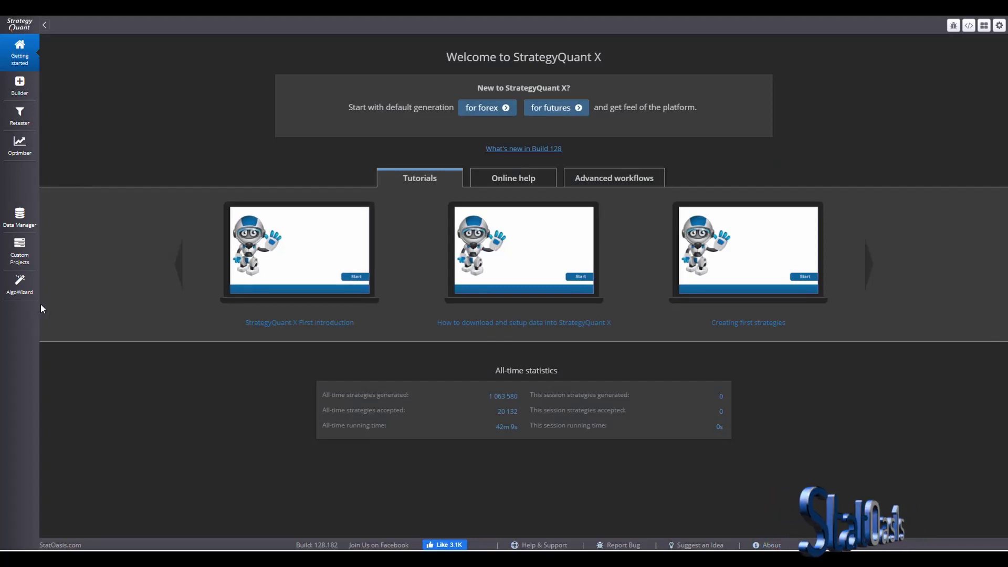
pyautogui.click(21, 286)
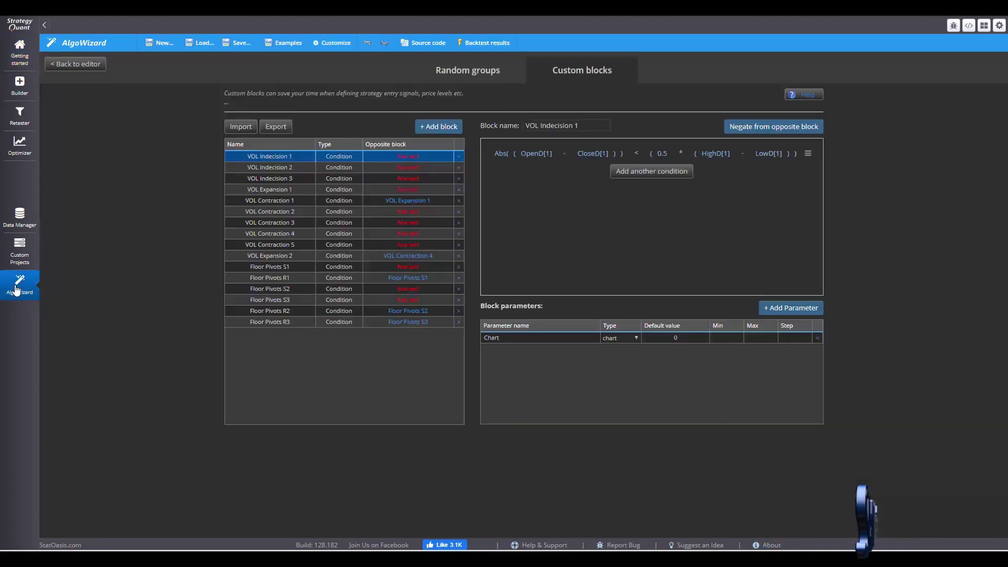
pyautogui.click(170, 43)
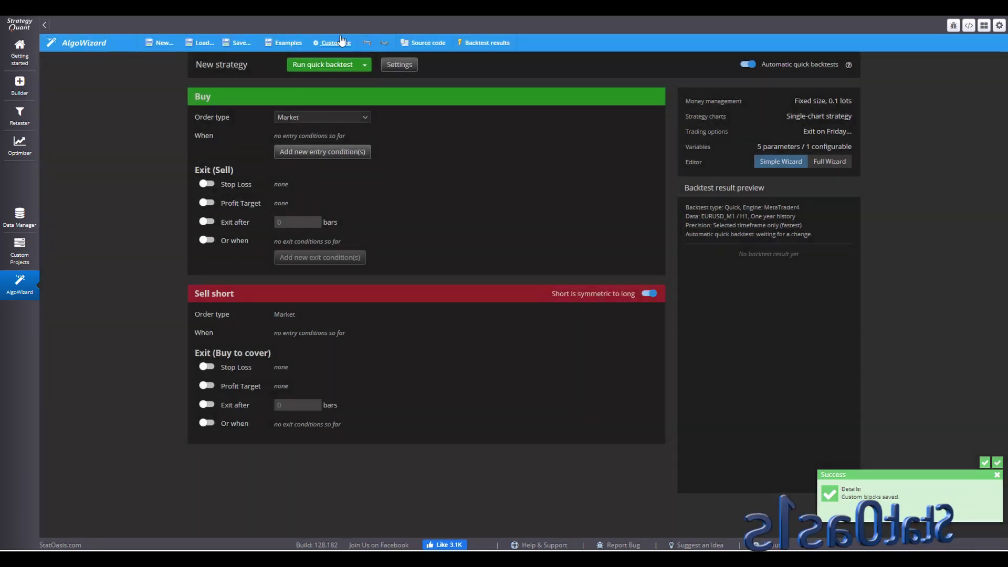
pyautogui.click(337, 44)
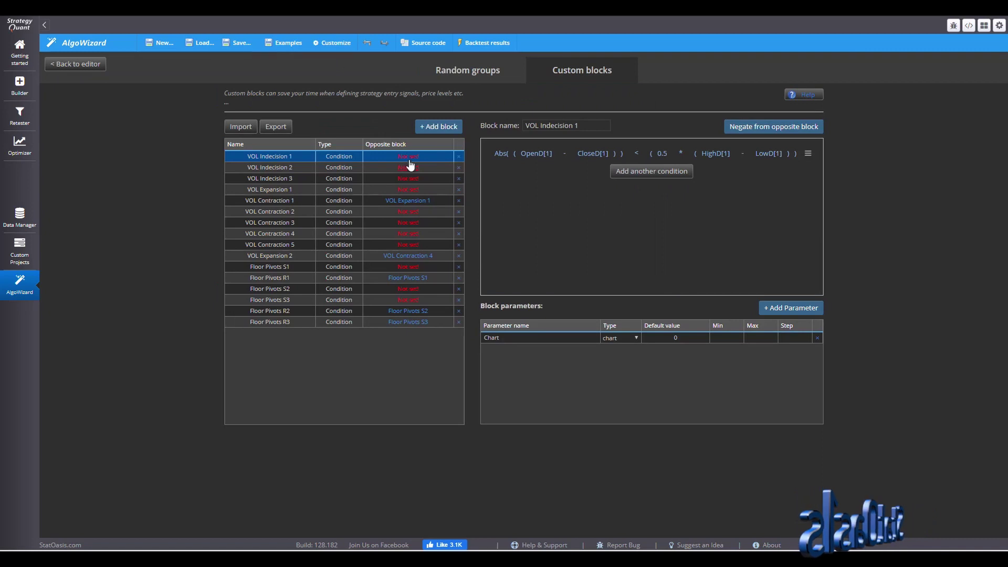
pyautogui.click(473, 79)
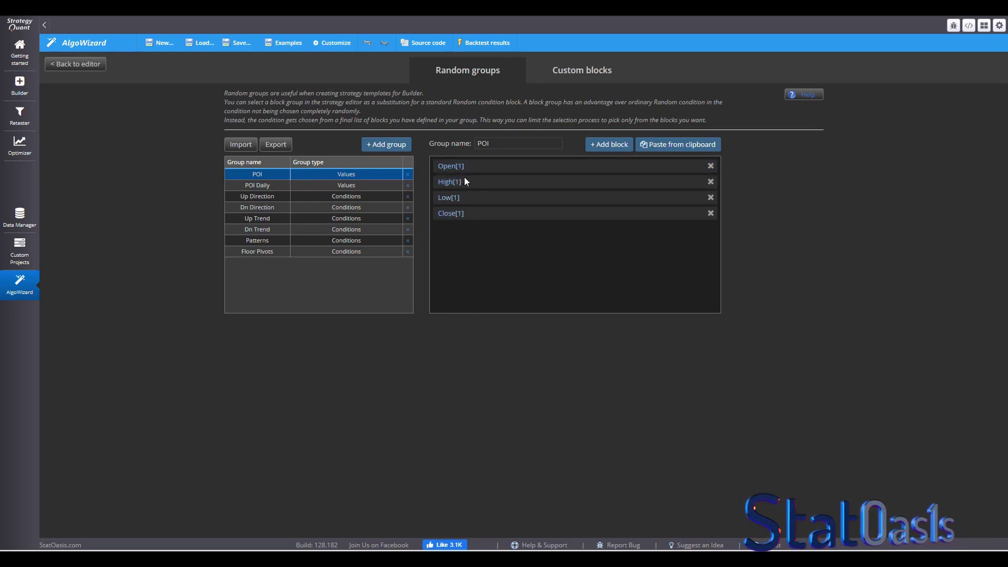
pyautogui.click(580, 74)
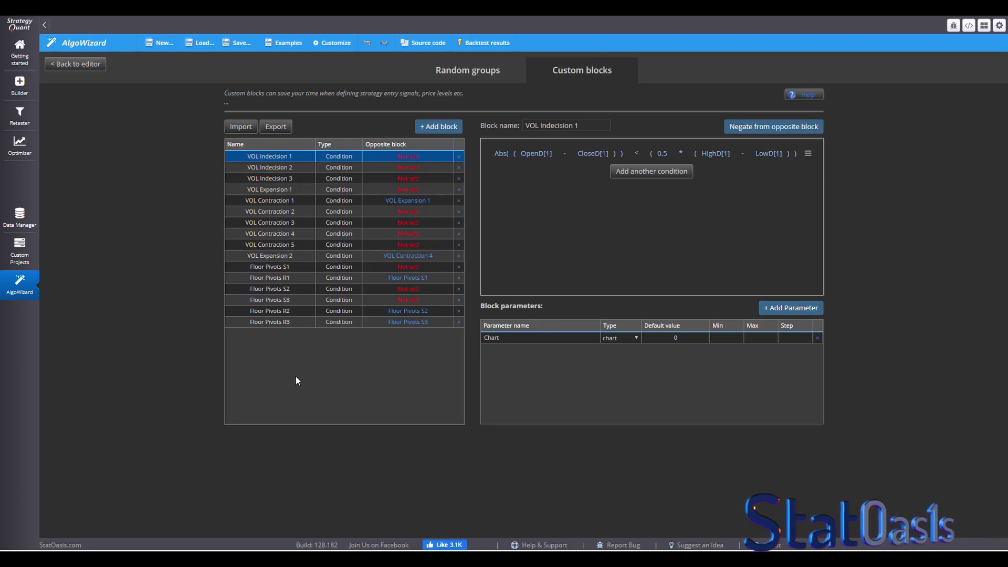
# Show the Floor Pivots S1 condition beside the Notepad formulas, with the S1 line highlighted
pyautogui.click(293, 267)
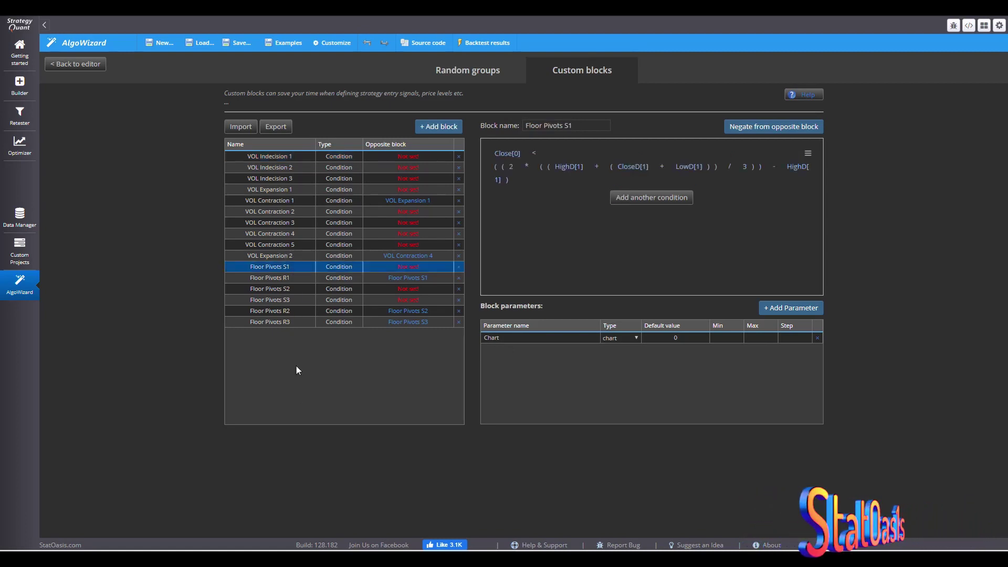
pyautogui.hotkey('alt', 'Tab')
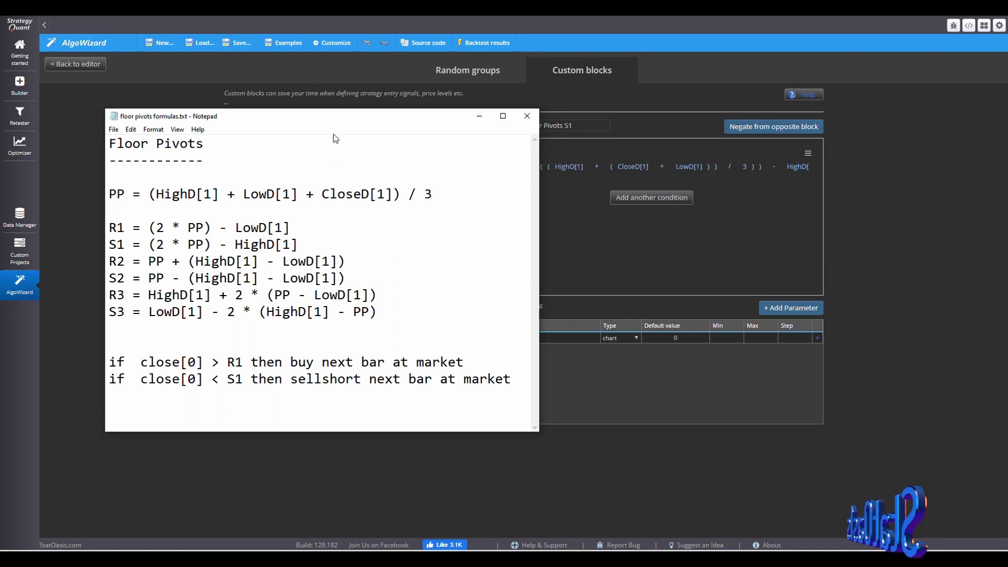
pyautogui.moveTo(333, 116); pyautogui.dragTo(259, 118)
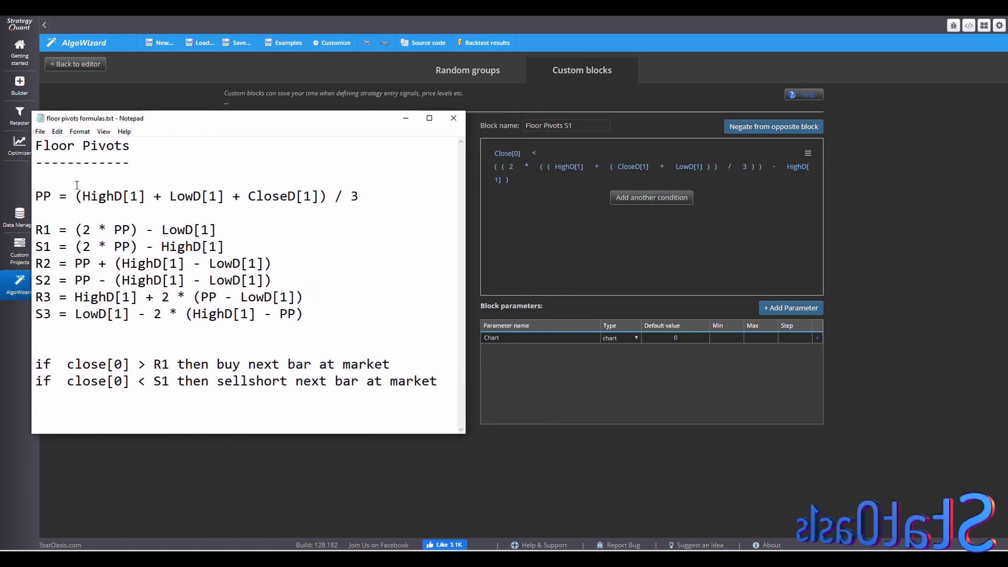
pyautogui.moveTo(226, 247); pyautogui.dragTo(34, 248)
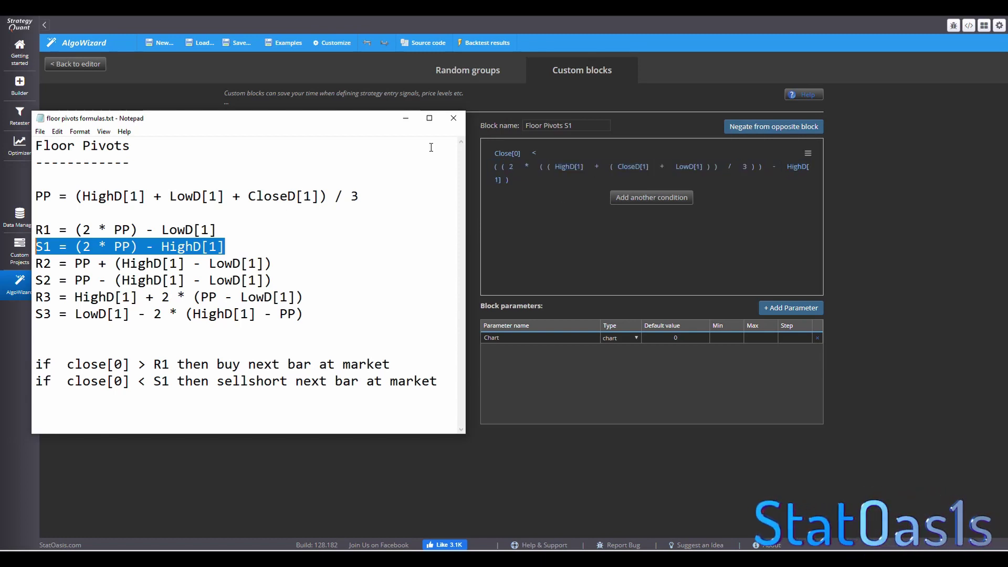
# Review the Floor Pivots R1–R3 and S2–S3 conditions, then start a new custom block
pyautogui.click(406, 118)
pyautogui.click(289, 277)
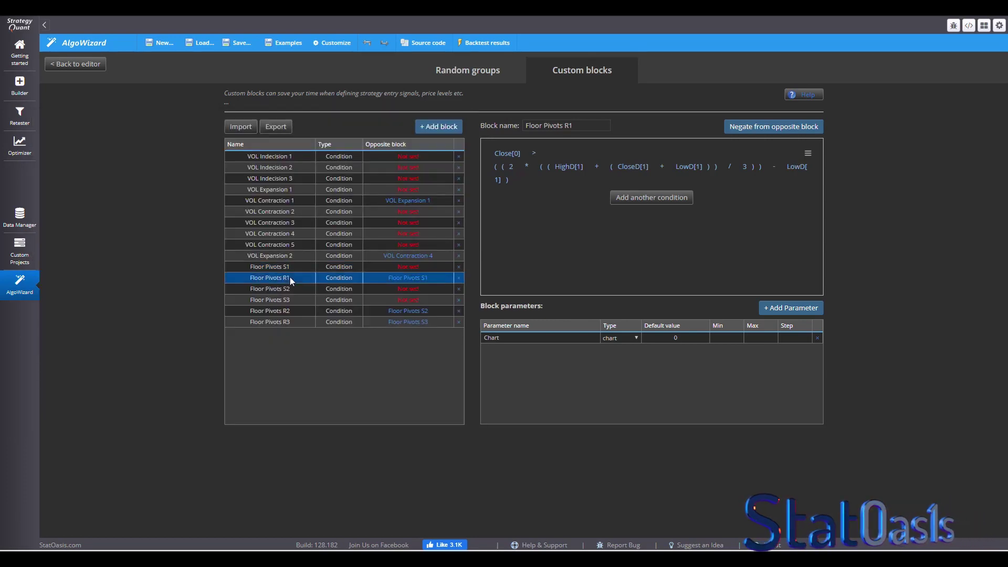
pyautogui.click(292, 288)
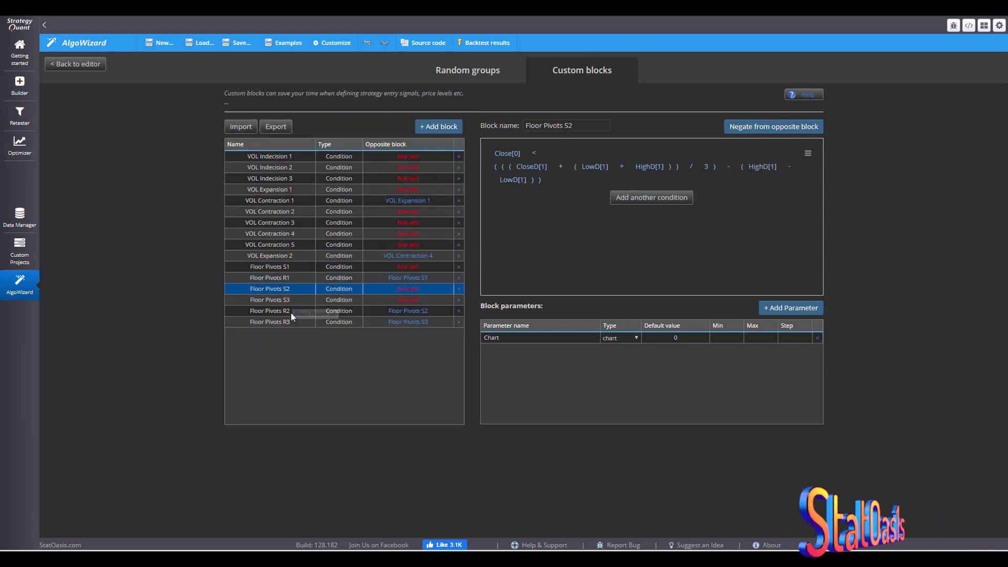
pyautogui.press('Down')
pyautogui.press('Down')
pyautogui.press('Down')
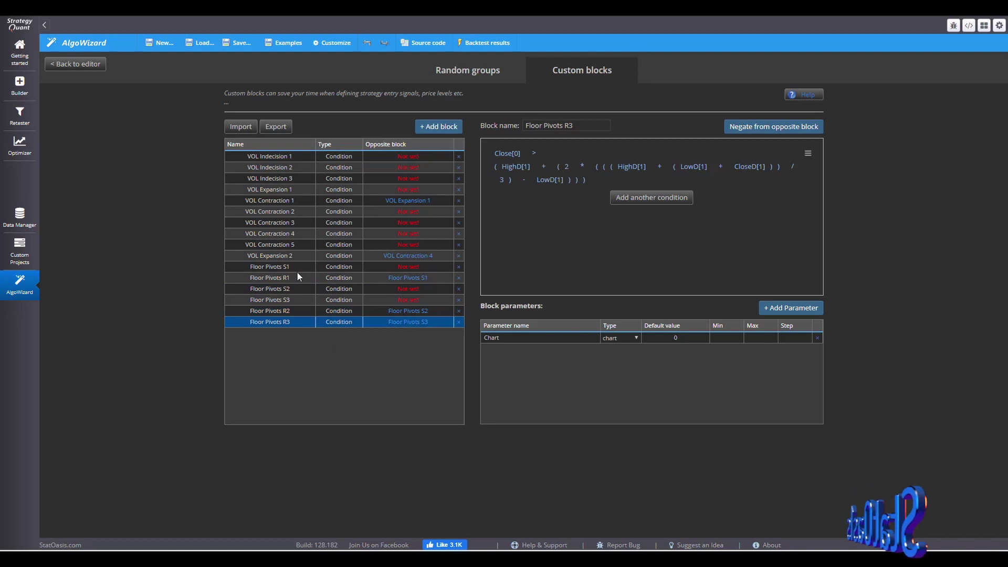
pyautogui.click(295, 276)
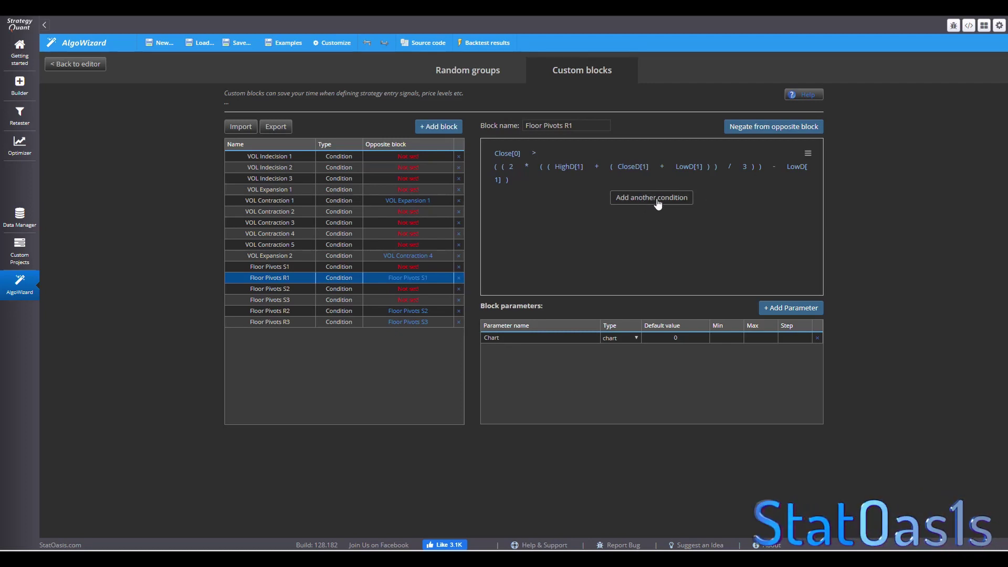
pyautogui.click(440, 128)
pyautogui.click(527, 263)
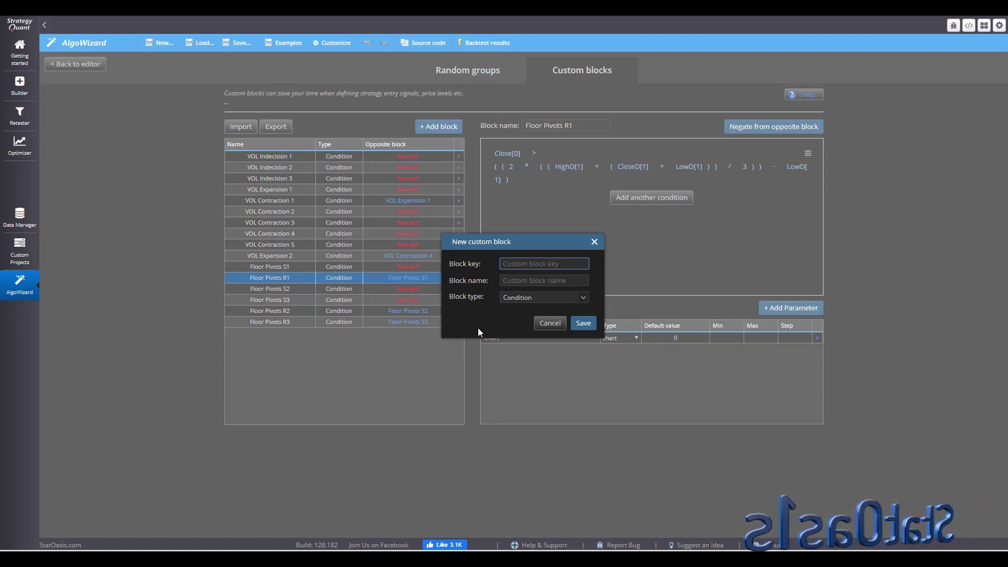
# Create a Condition block with key 1234 named 'Floor Pivot R1 temp'
pyautogui.write('1234')
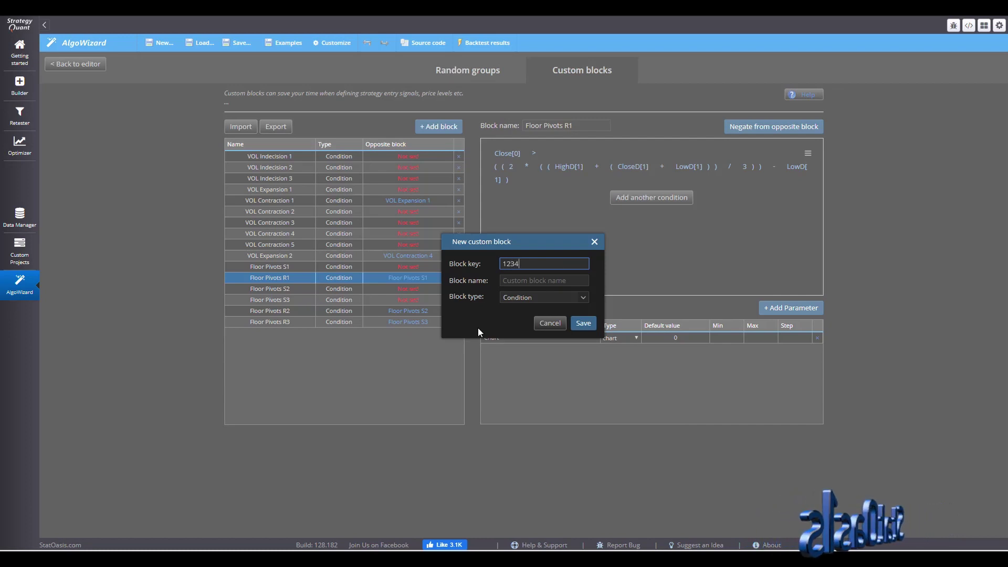
pyautogui.click(531, 282)
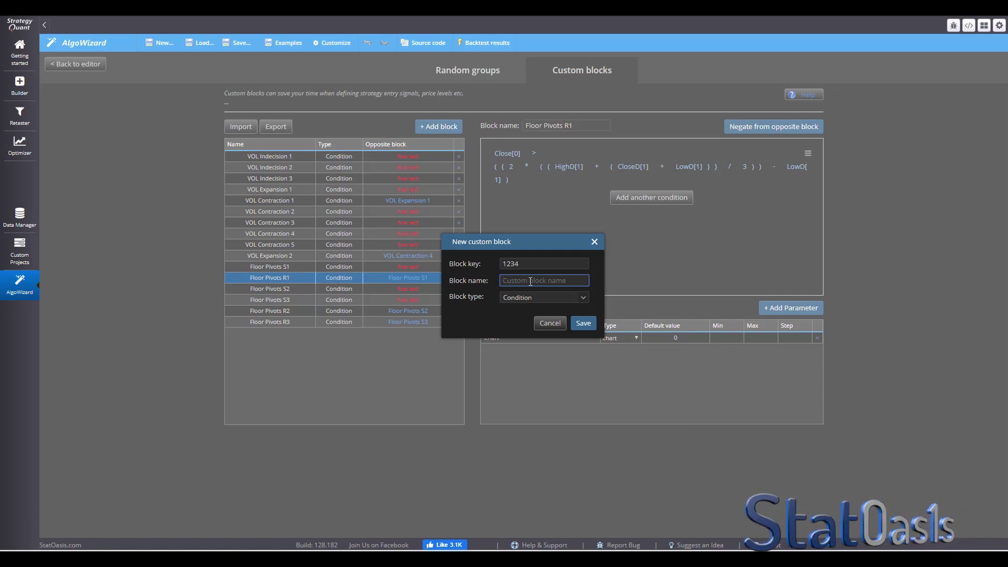
pyautogui.write('Floor Pi')
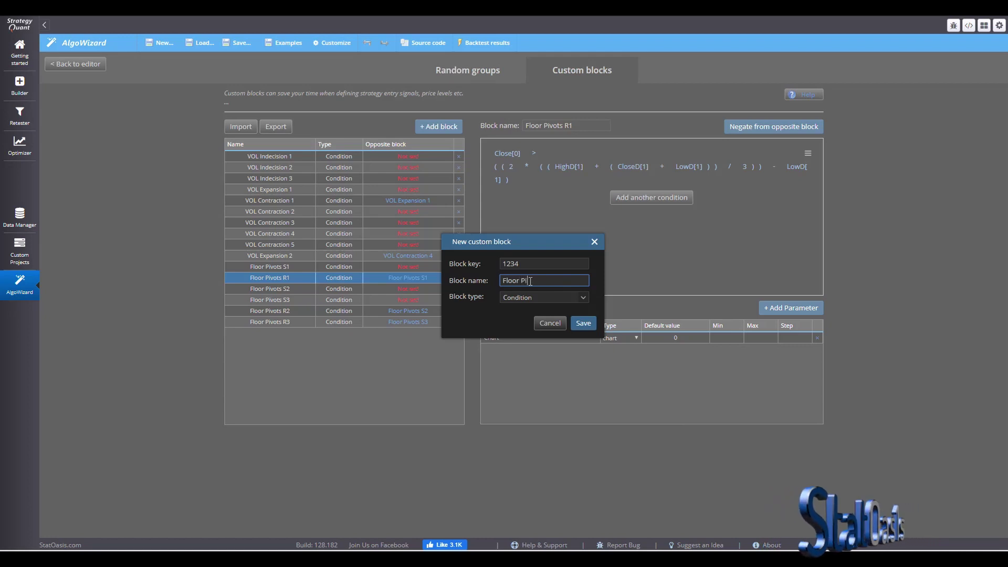
pyautogui.write('vot')
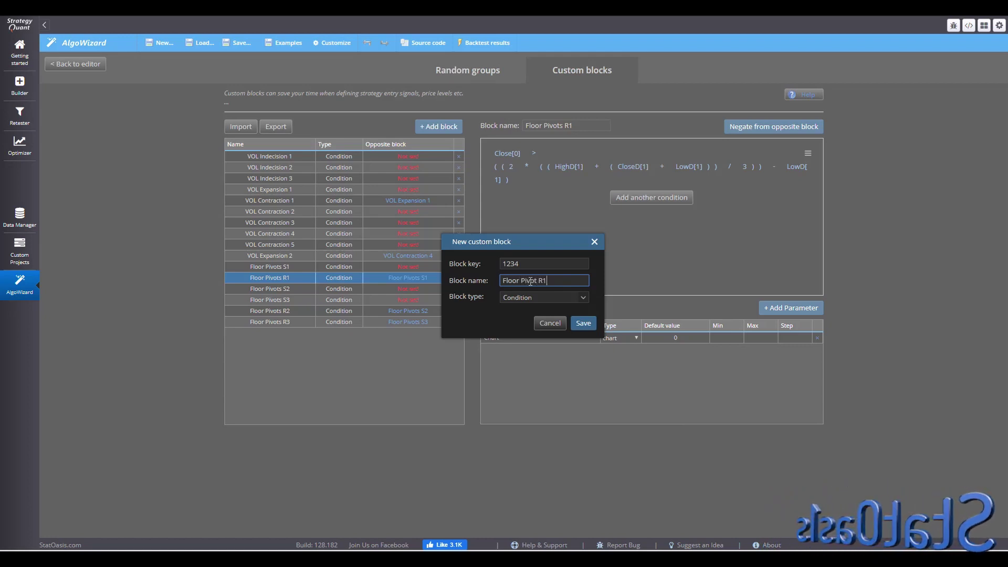
pyautogui.write('R1 ')
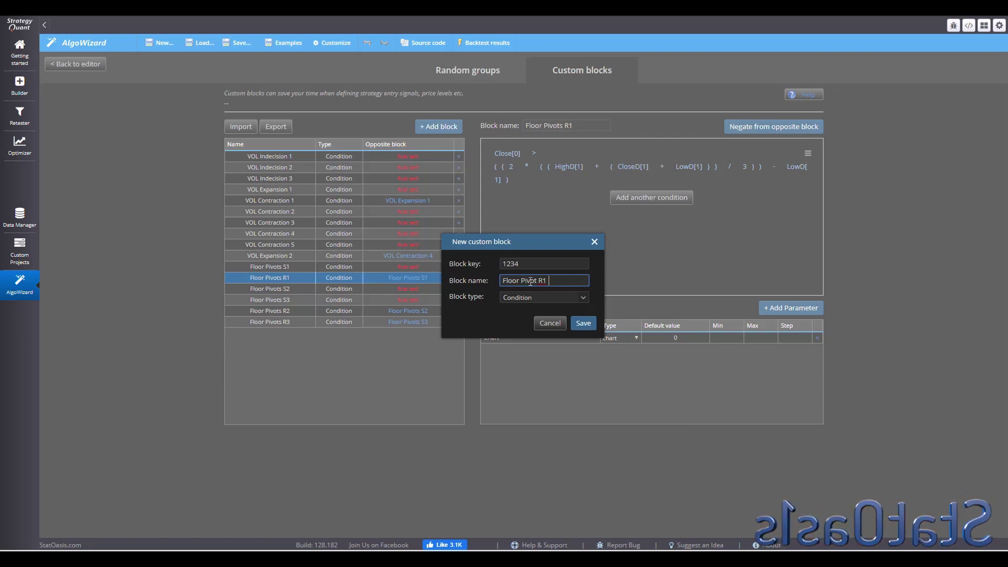
pyautogui.write('temp')
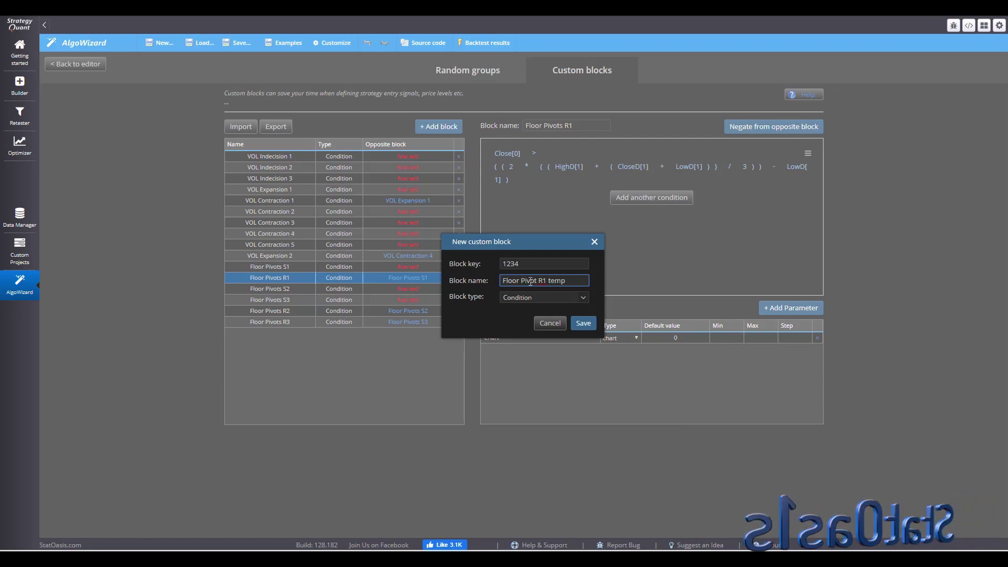
pyautogui.click(582, 324)
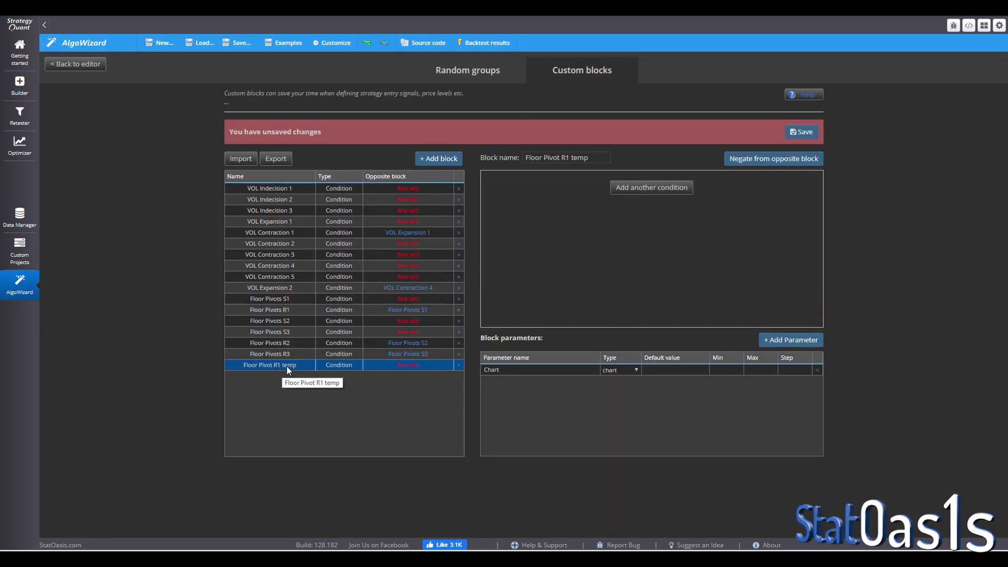
# Start a condition for the new block and highlight the R1 formula in the notes
pyautogui.click(652, 188)
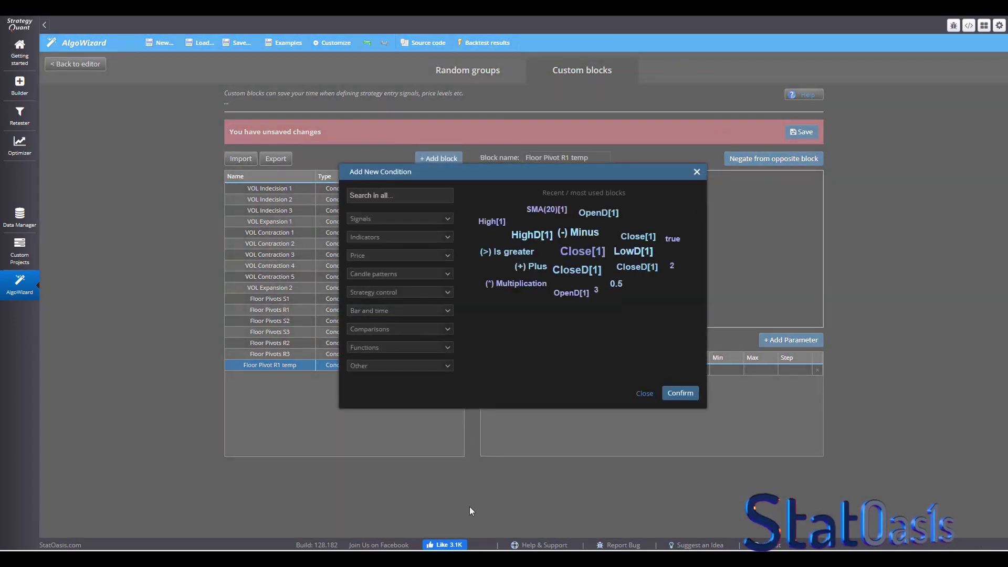
pyautogui.hotkey('alt', 'Tab')
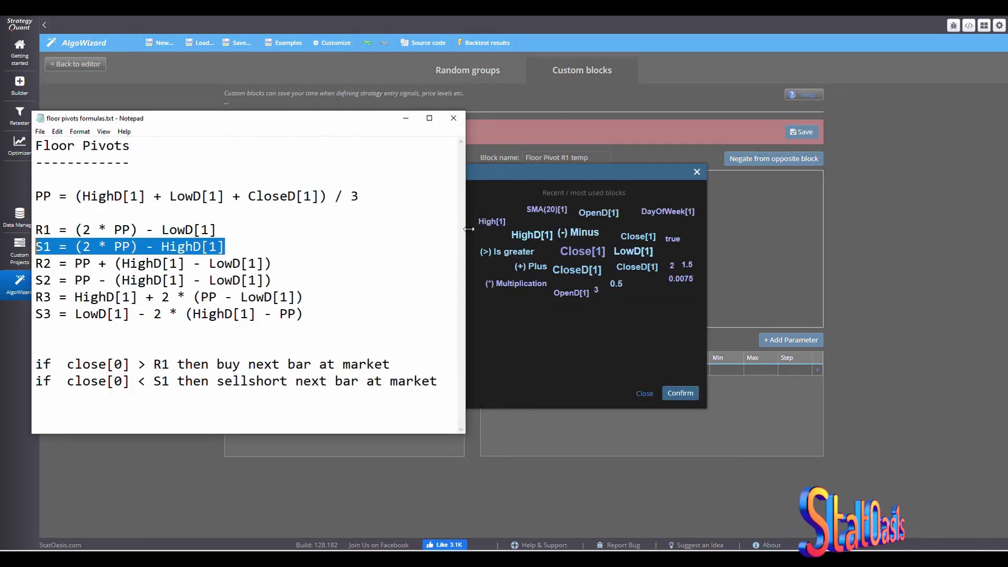
pyautogui.moveTo(466, 232); pyautogui.dragTo(278, 225)
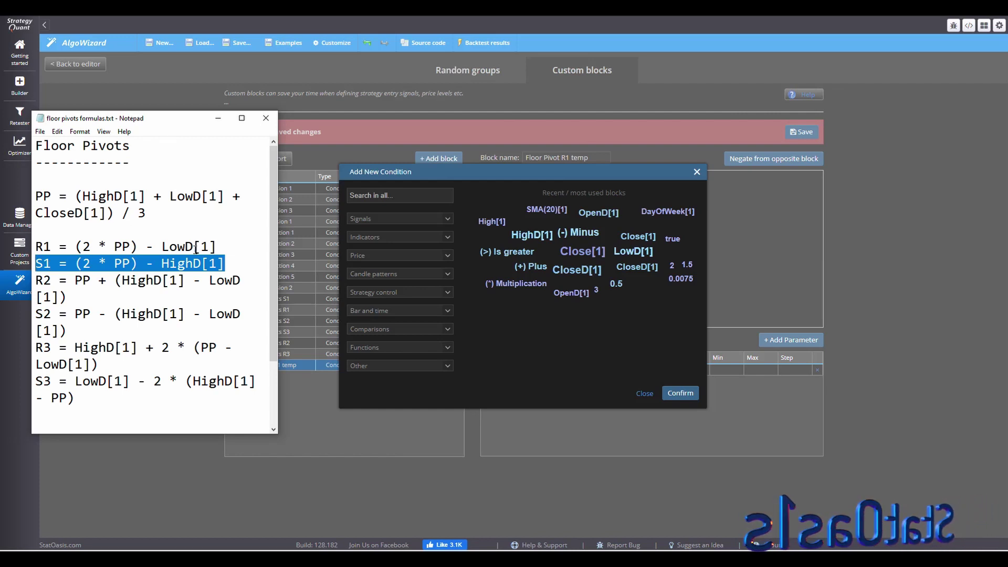
pyautogui.moveTo(216, 247); pyautogui.dragTo(33, 247)
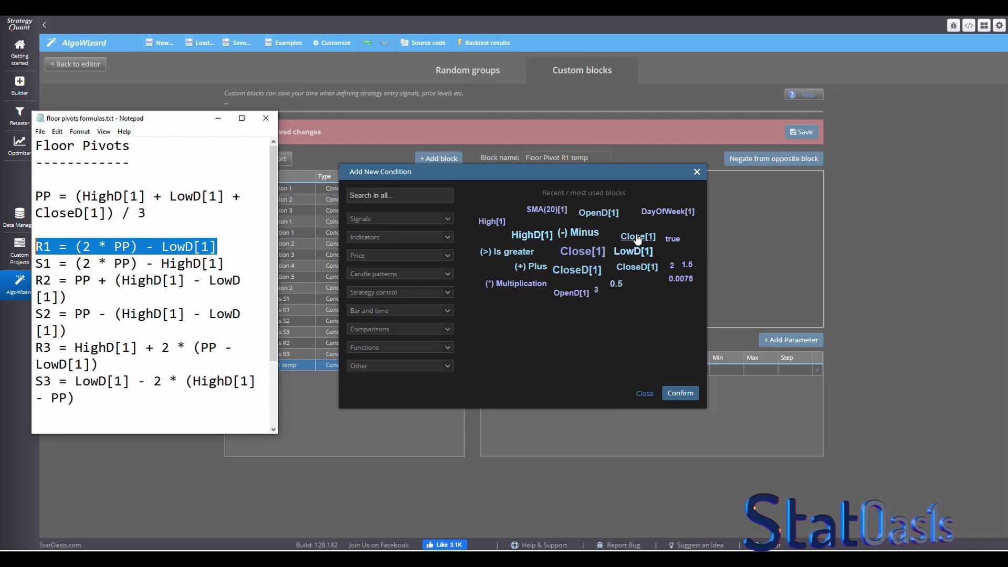
# Make the condition Close[0] > 0 using the close price with shift 0
pyautogui.click(396, 256)
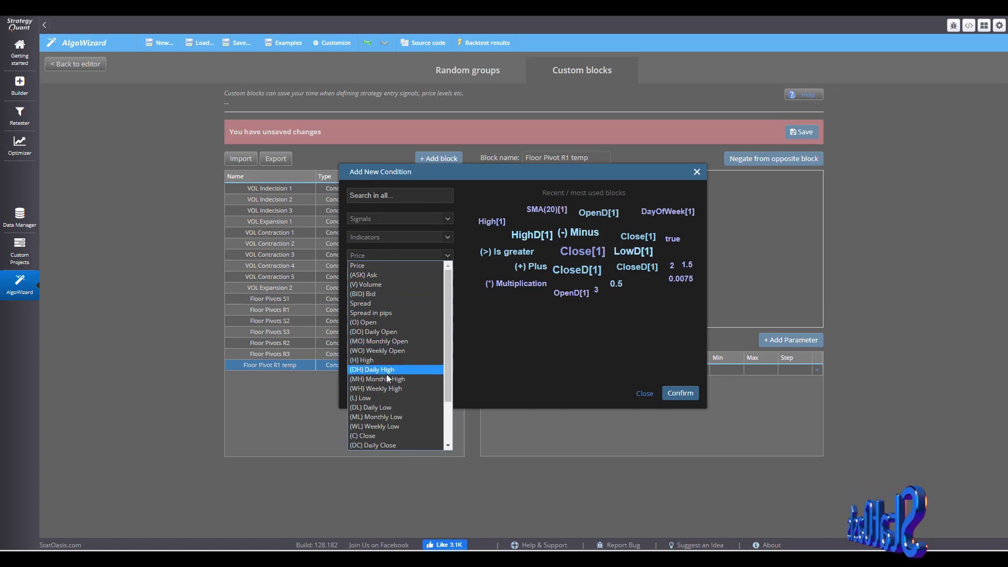
pyautogui.click(380, 437)
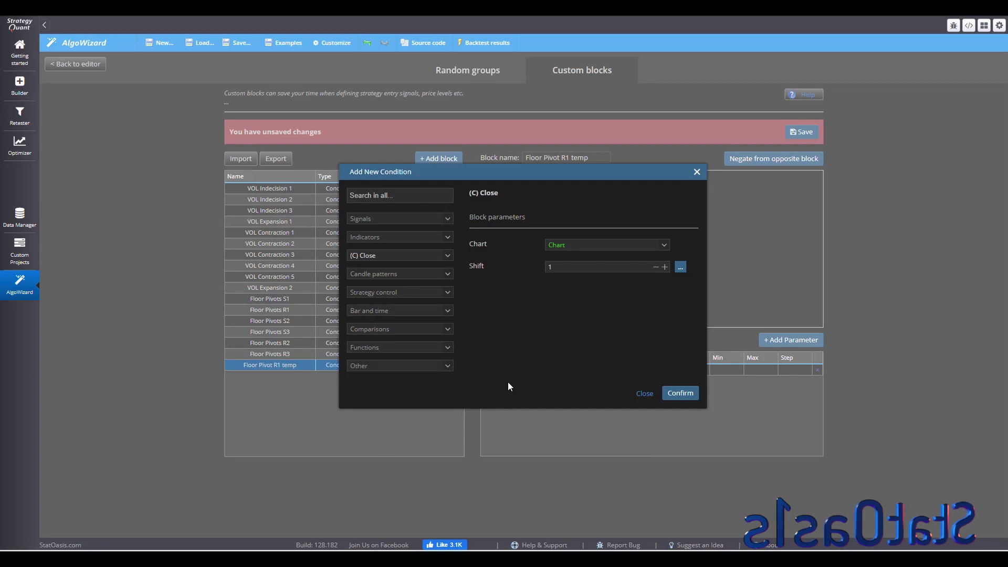
pyautogui.click(657, 267)
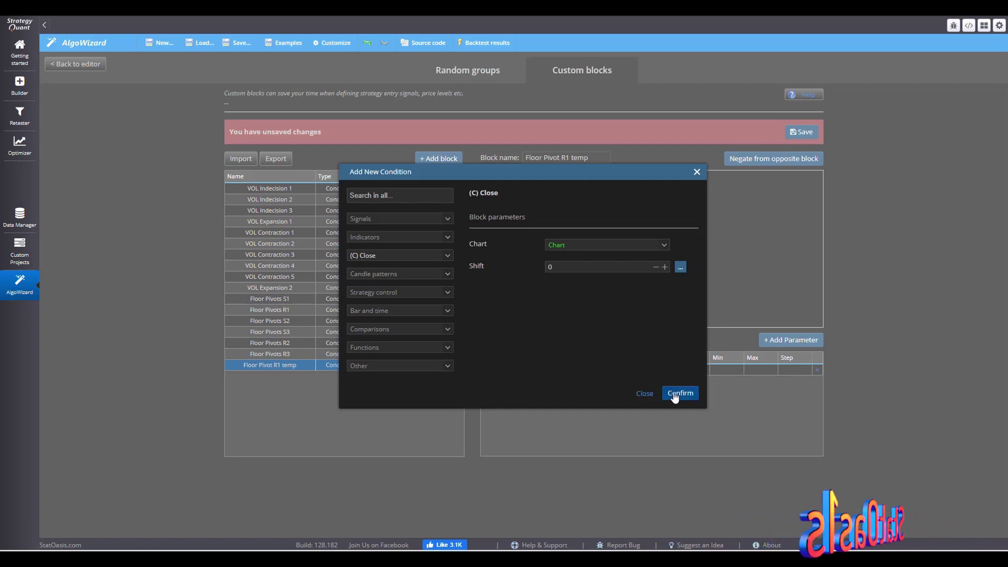
pyautogui.press('Return')
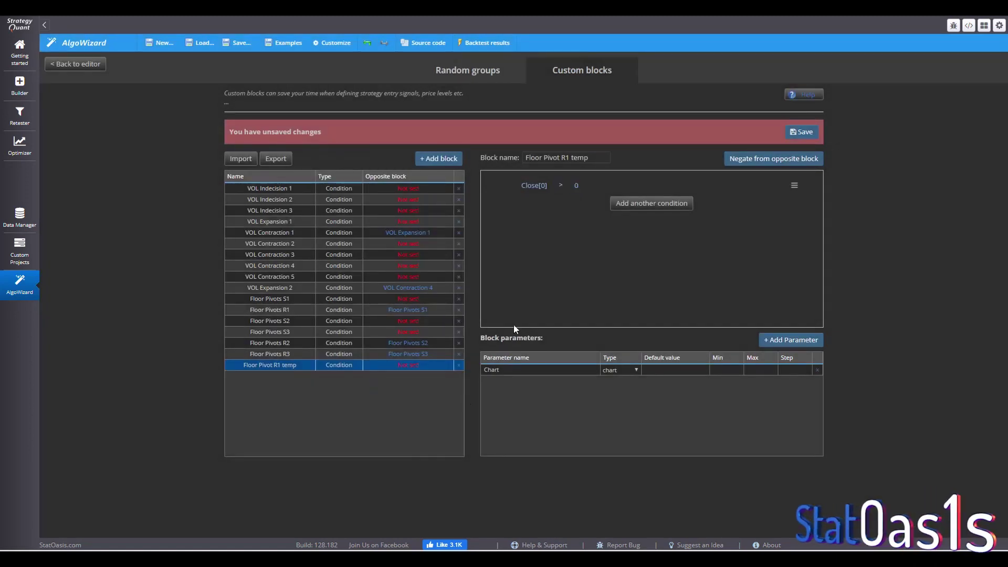
pyautogui.hotkey('alt', 'Tab')
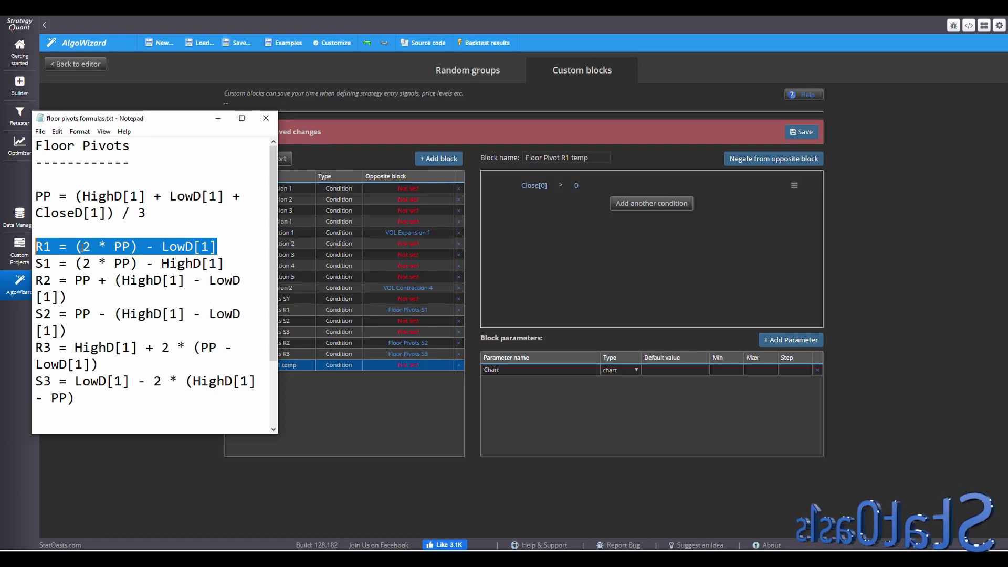
# Replace the 0 value with a (-) Minus subtraction
pyautogui.moveTo(77, 246); pyautogui.dragTo(137, 257)
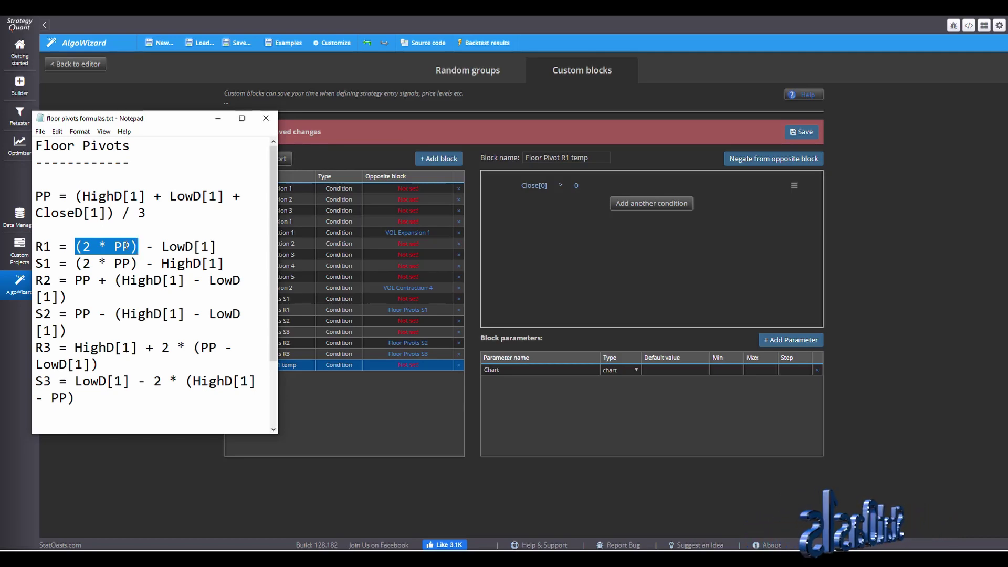
pyautogui.moveTo(161, 246); pyautogui.dragTo(76, 247)
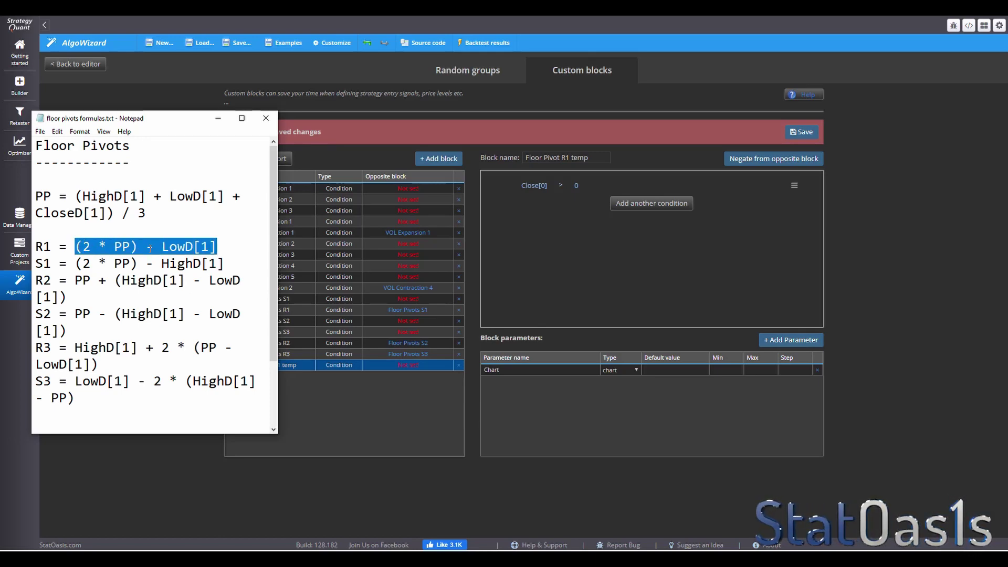
pyautogui.click(576, 186)
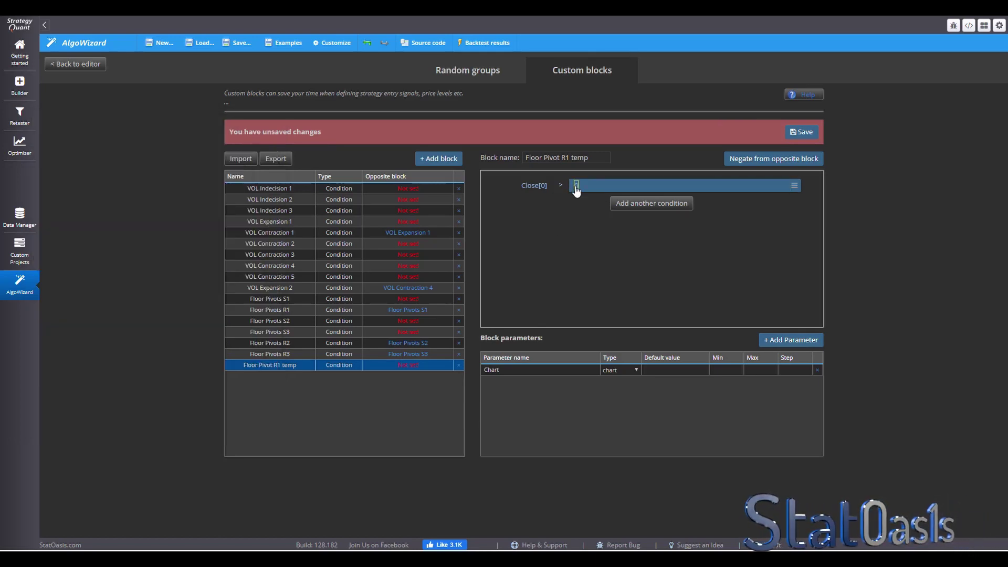
pyautogui.click(575, 186)
pyautogui.click(384, 321)
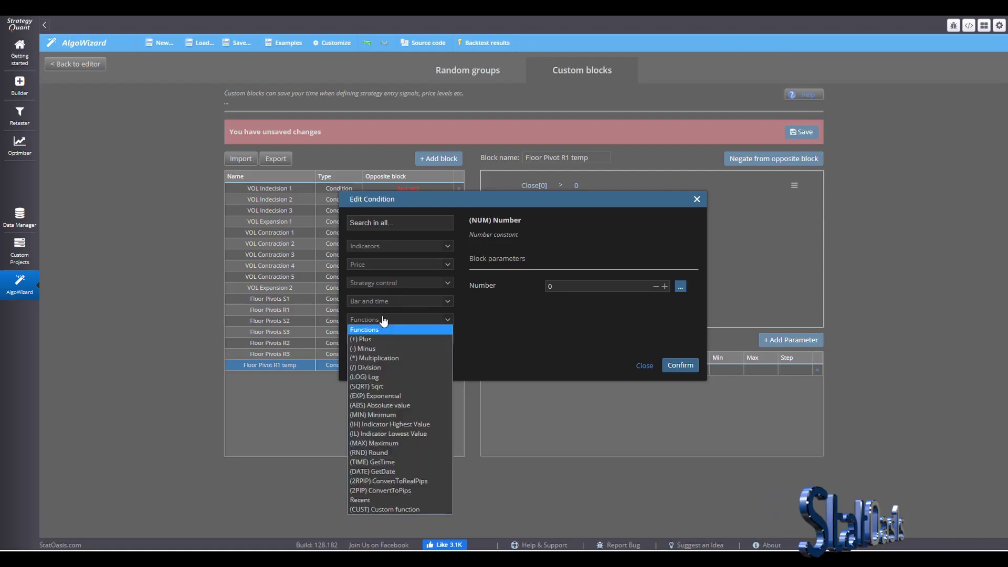
pyautogui.click(380, 348)
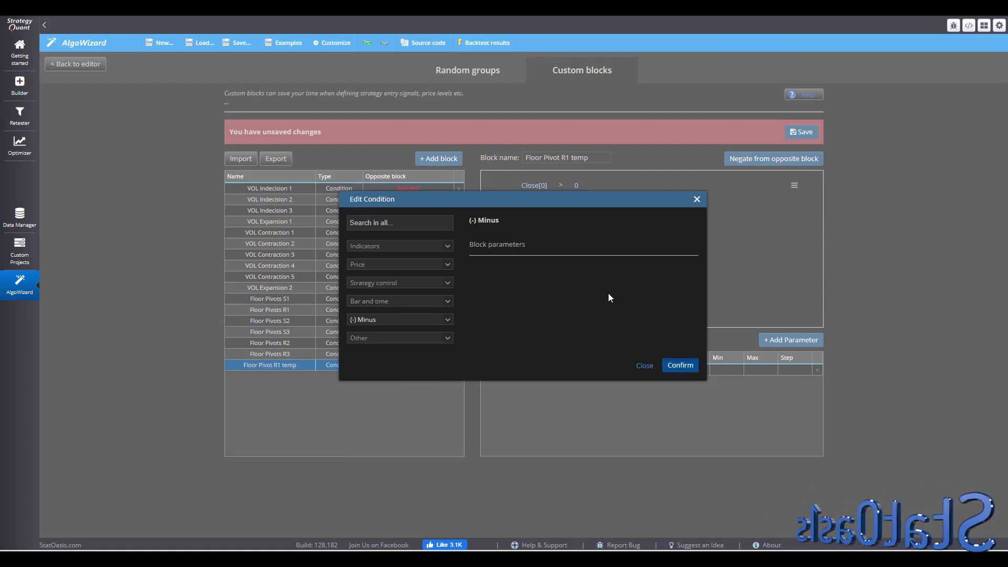
pyautogui.press('Return')
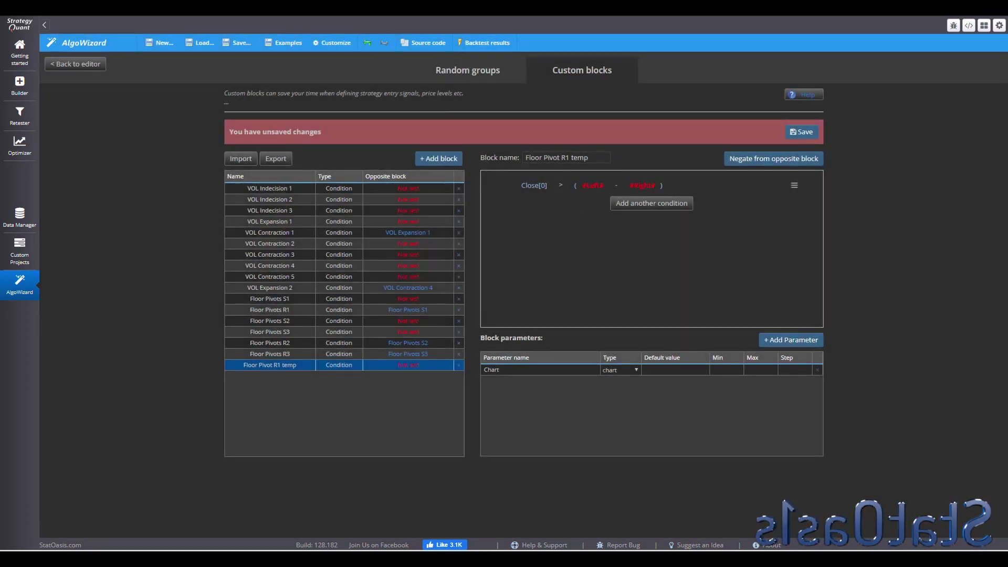
# Fill the subtraction's right operand with Daily Low shift 1 (LowD[1])
pyautogui.hotkey('alt', 'Tab')
pyautogui.moveTo(138, 247); pyautogui.dragTo(77, 247)
pyautogui.moveTo(215, 246); pyautogui.dragTo(161, 249)
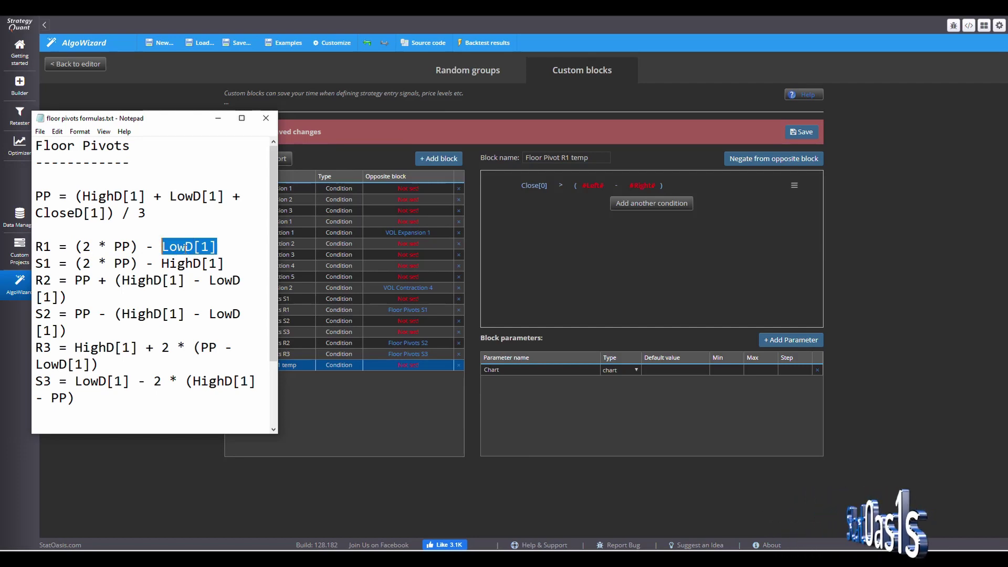
pyautogui.hotkey('alt', 'Tab')
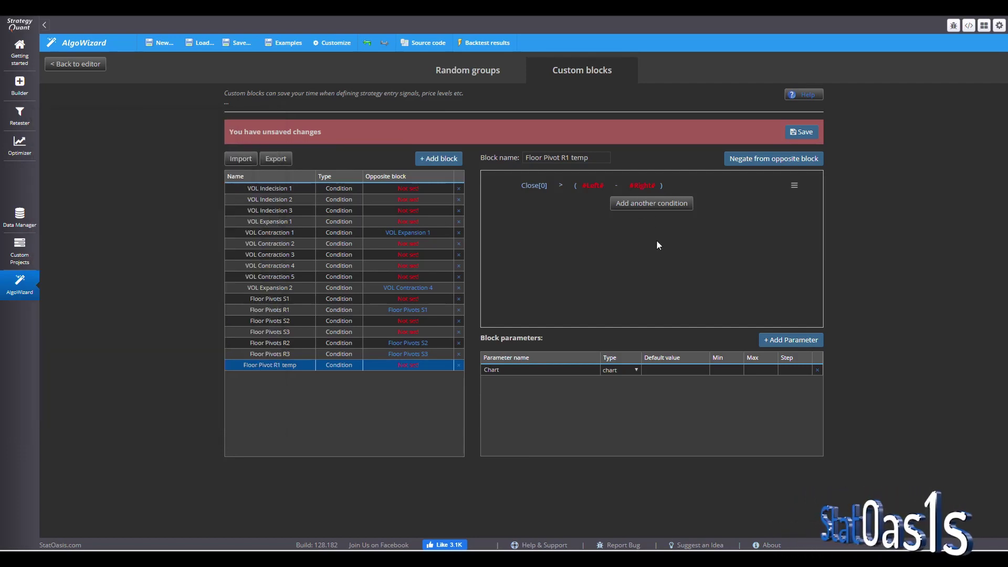
pyautogui.click(643, 188)
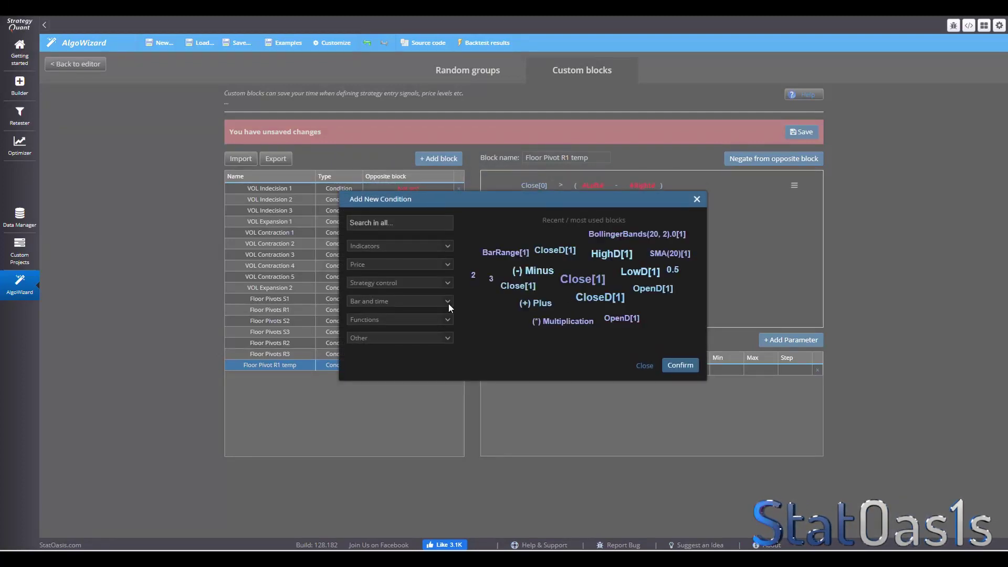
pyautogui.click(377, 265)
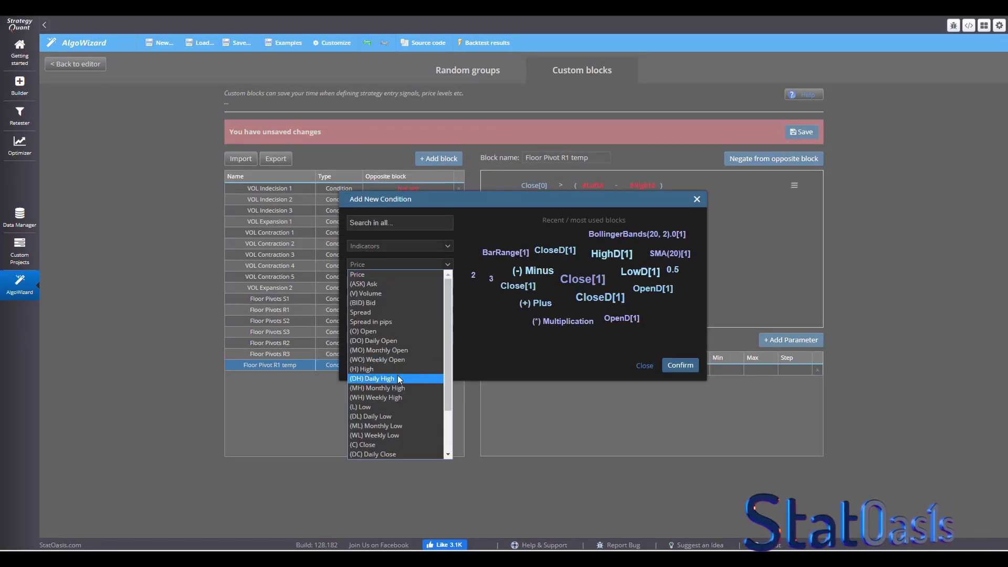
pyautogui.click(388, 416)
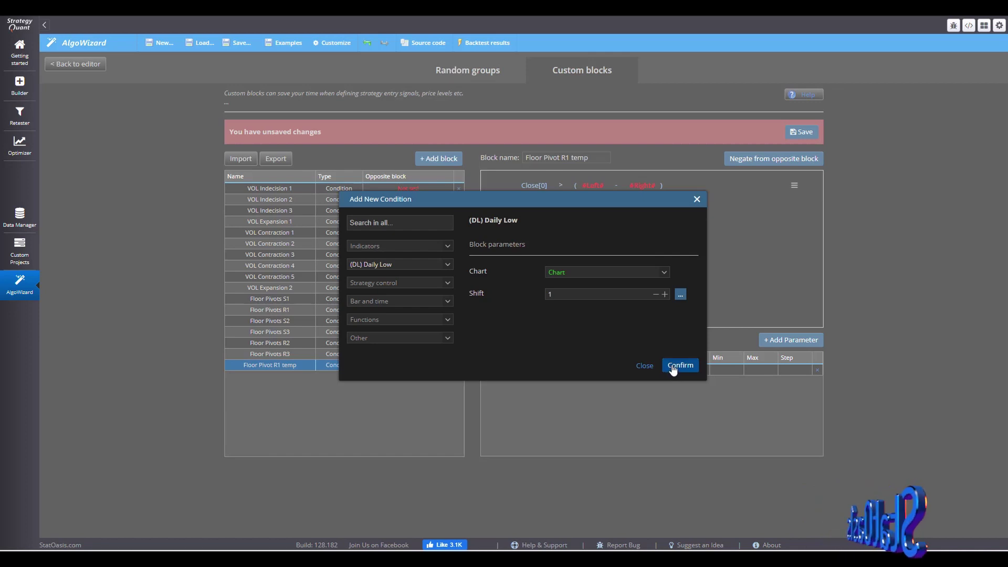
pyautogui.press('Return')
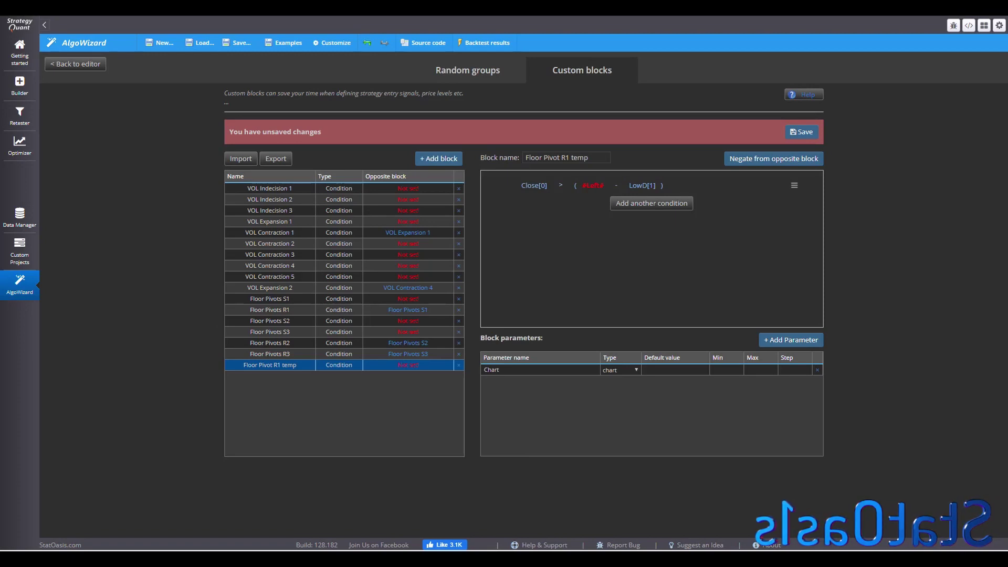
pyautogui.hotkey('alt', 'Tab')
# Turn the subtraction's left operand into a (*) Multiplication
pyautogui.click(131, 246)
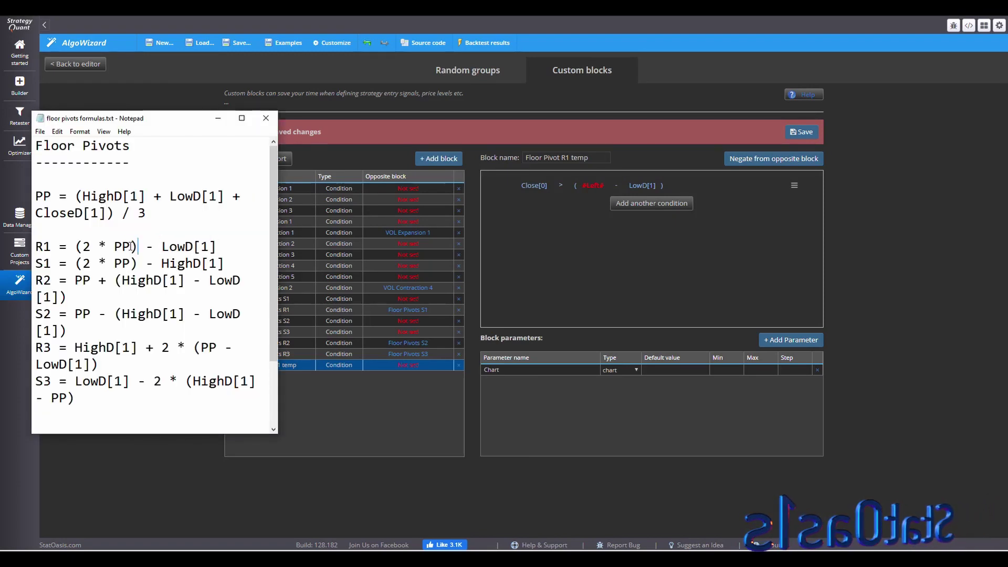
pyautogui.moveTo(131, 247); pyautogui.dragTo(74, 246)
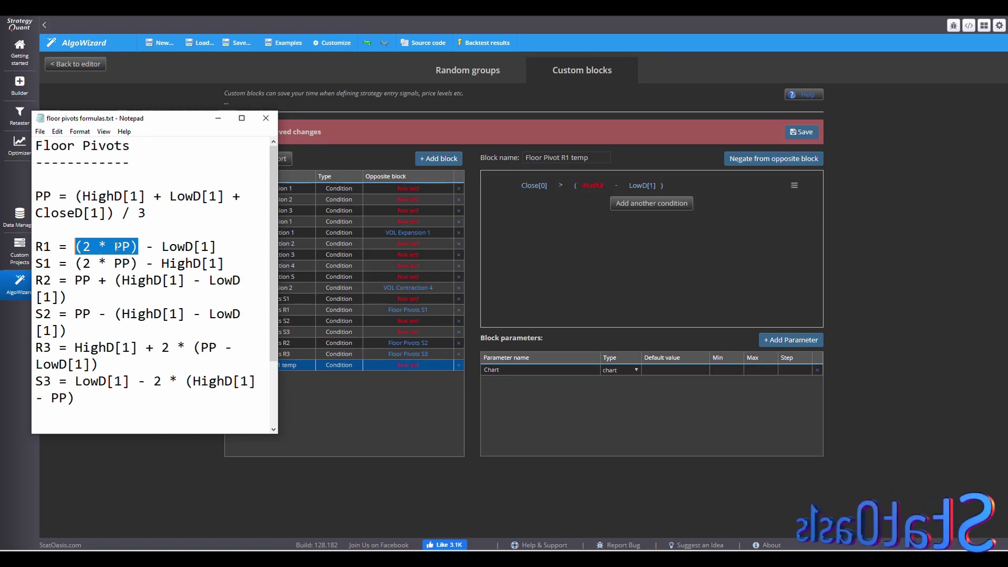
pyautogui.click(582, 198)
pyautogui.click(588, 195)
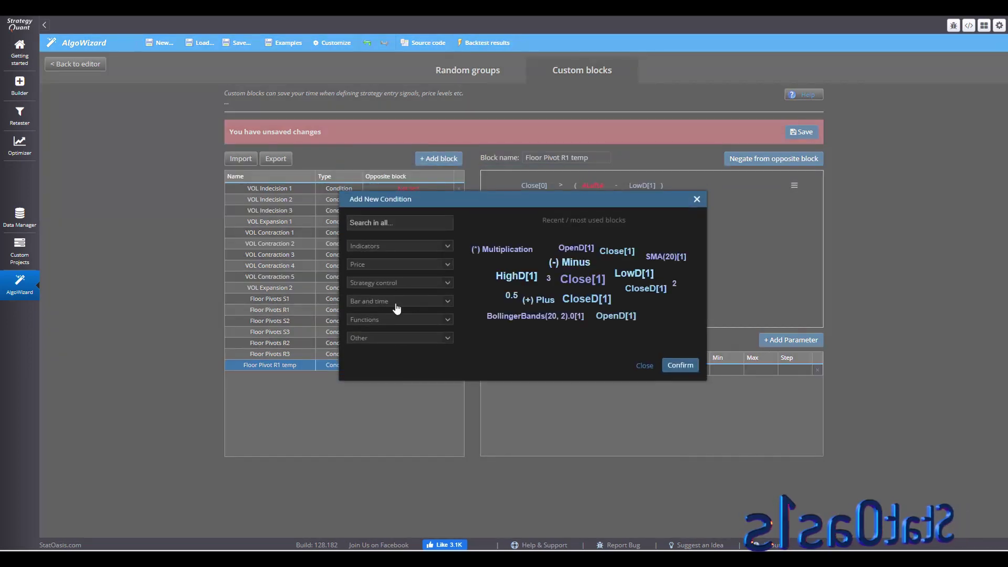
pyautogui.click(383, 319)
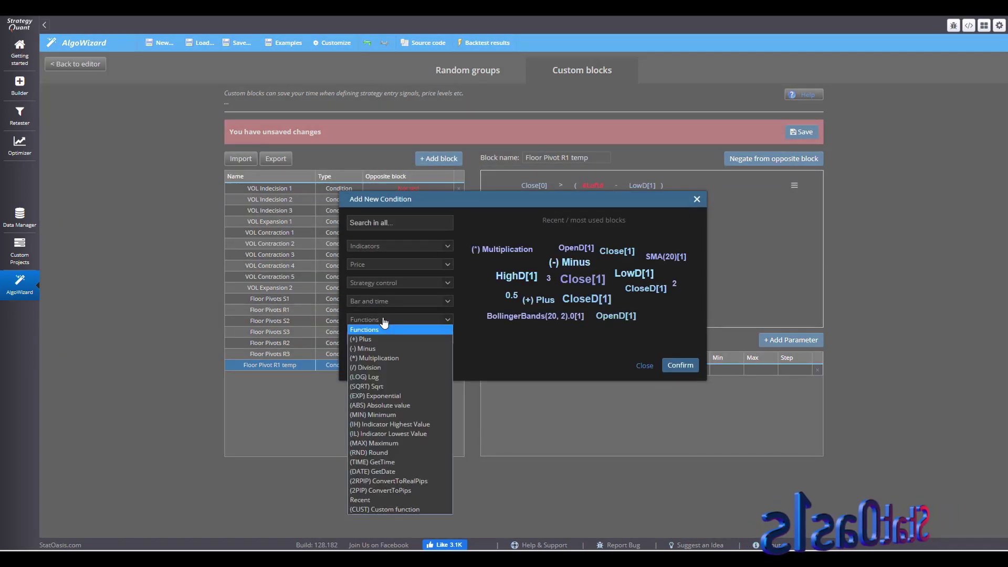
pyautogui.click(392, 359)
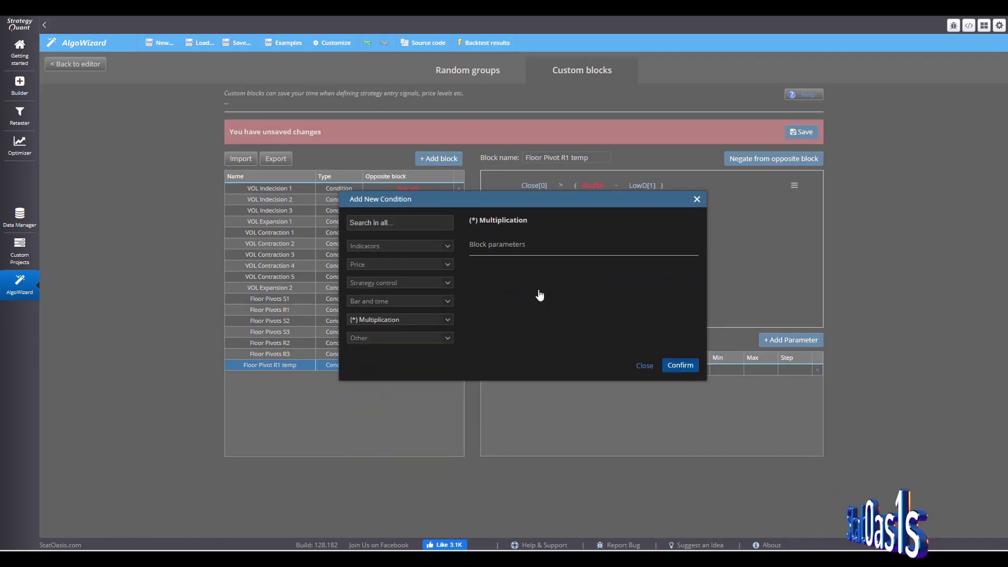
pyautogui.press('Return')
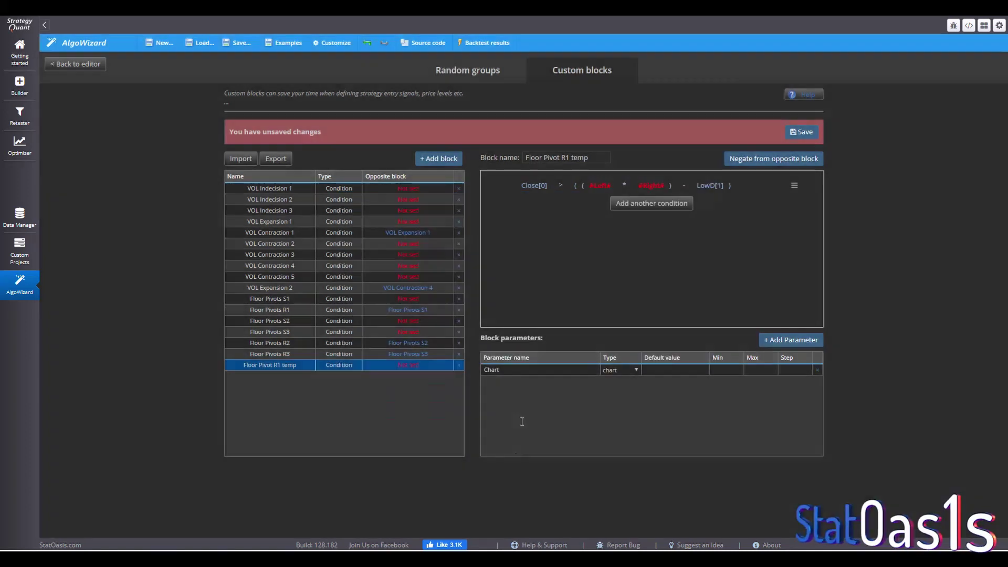
# Set the multiplication's left operand to the number 2
pyautogui.hotkey('alt', 'Tab')
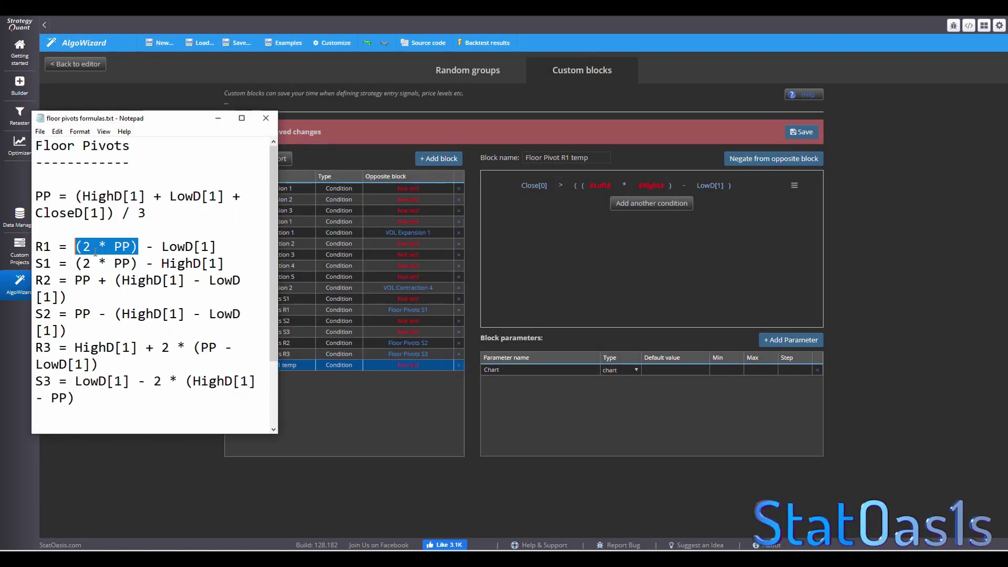
pyautogui.doubleClick(87, 247)
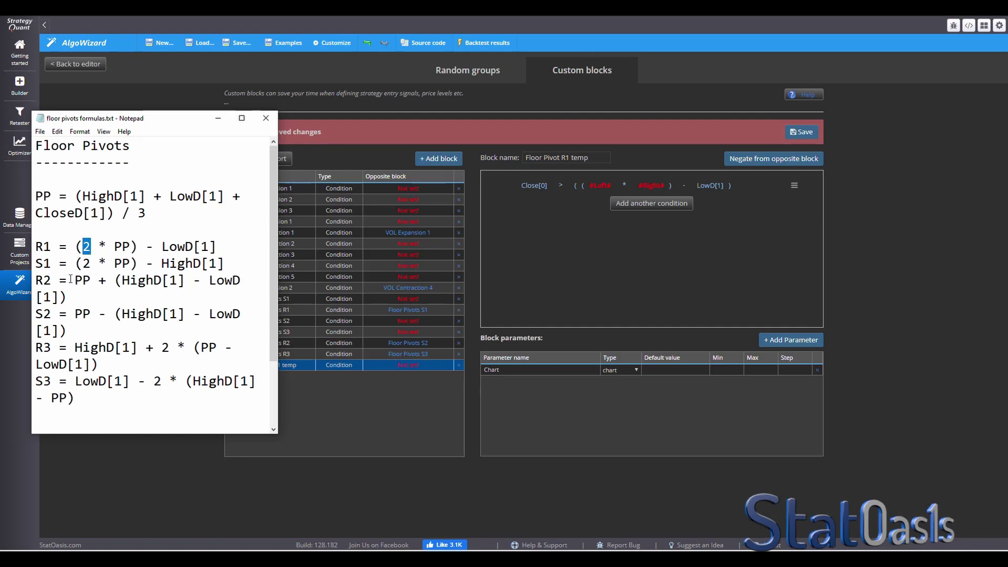
pyautogui.click(591, 204)
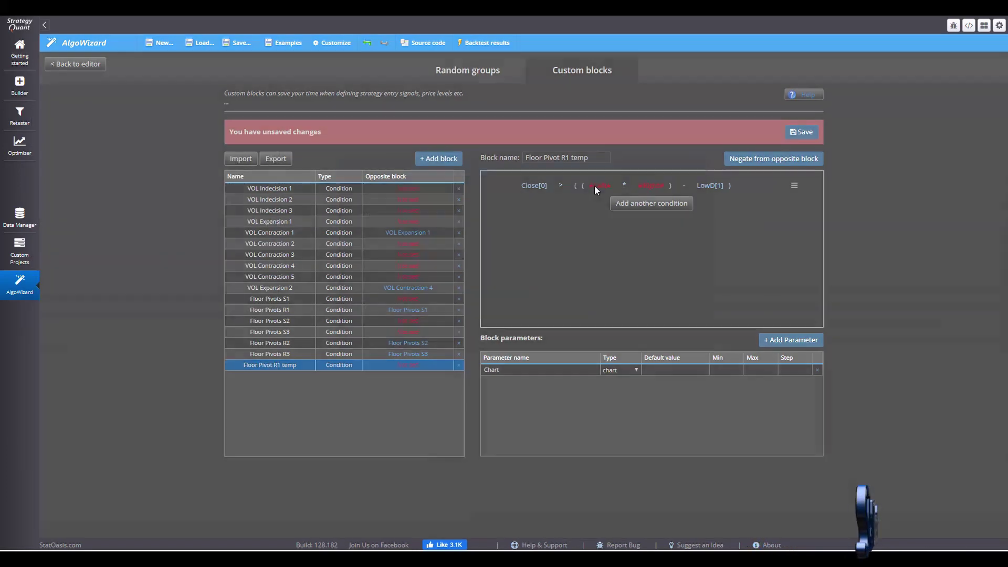
pyautogui.click(597, 186)
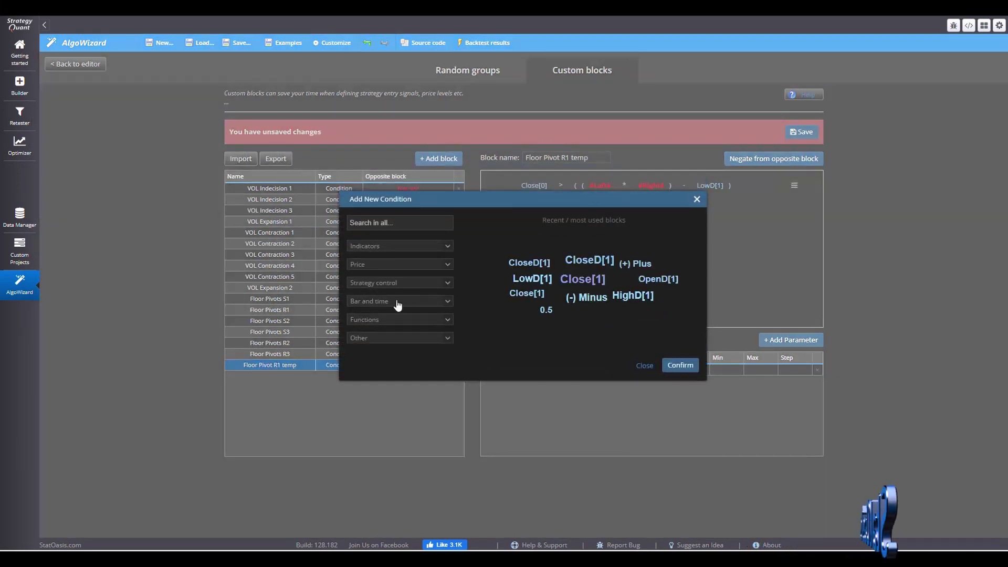
pyautogui.click(374, 338)
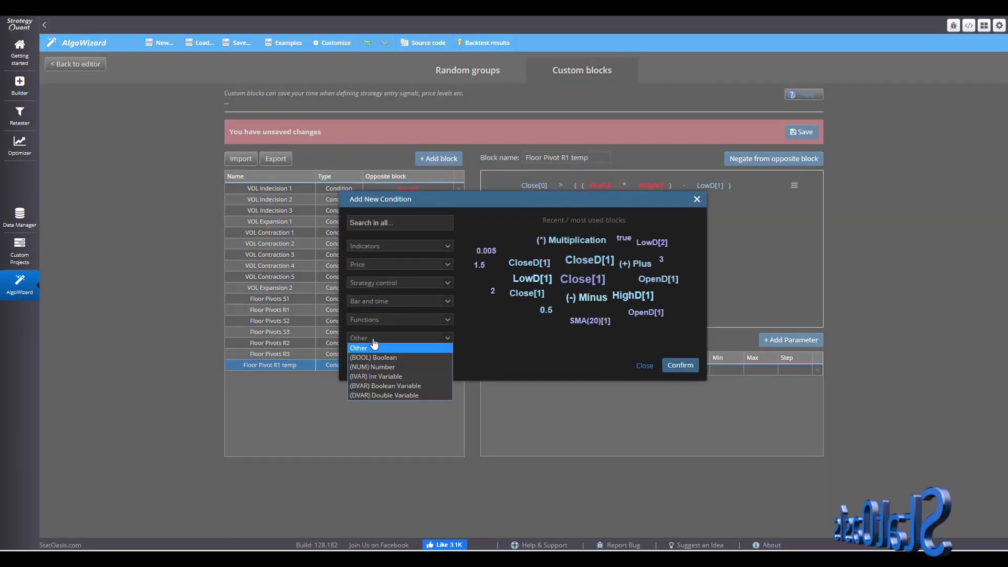
pyautogui.click(405, 368)
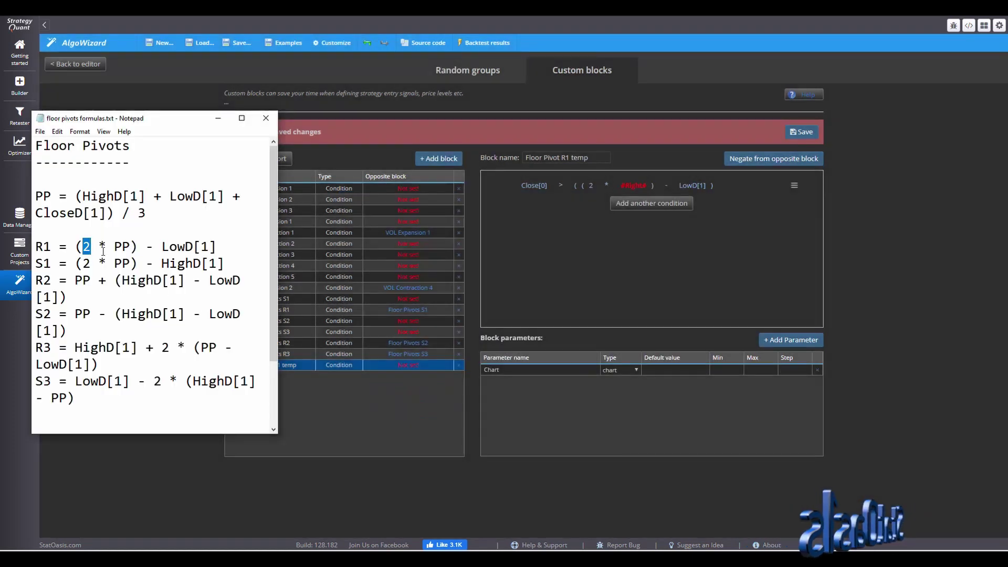
pyautogui.doubleClick(123, 247)
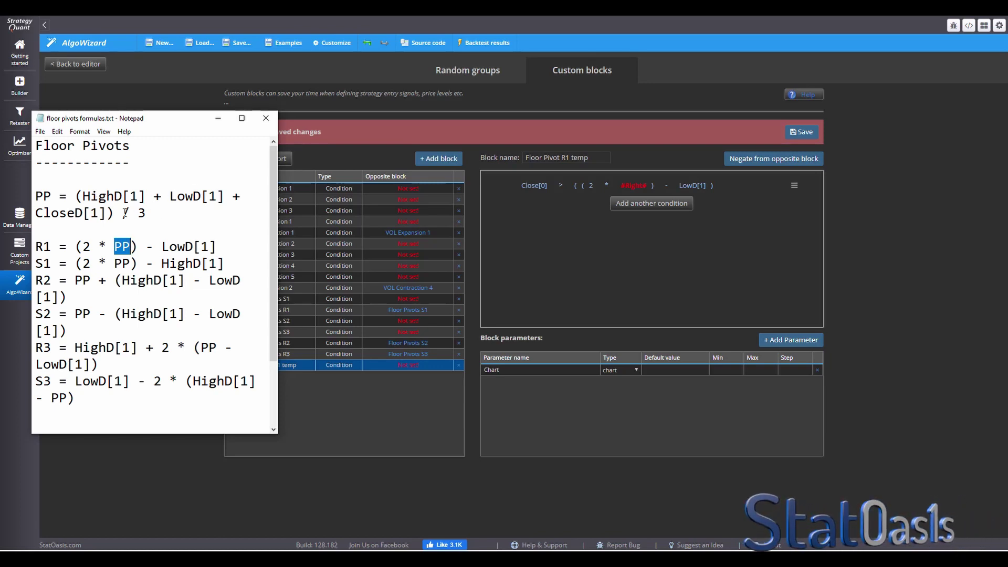
# Replace the multiplication's #Right# placeholder with a (/) Division
pyautogui.click(629, 185)
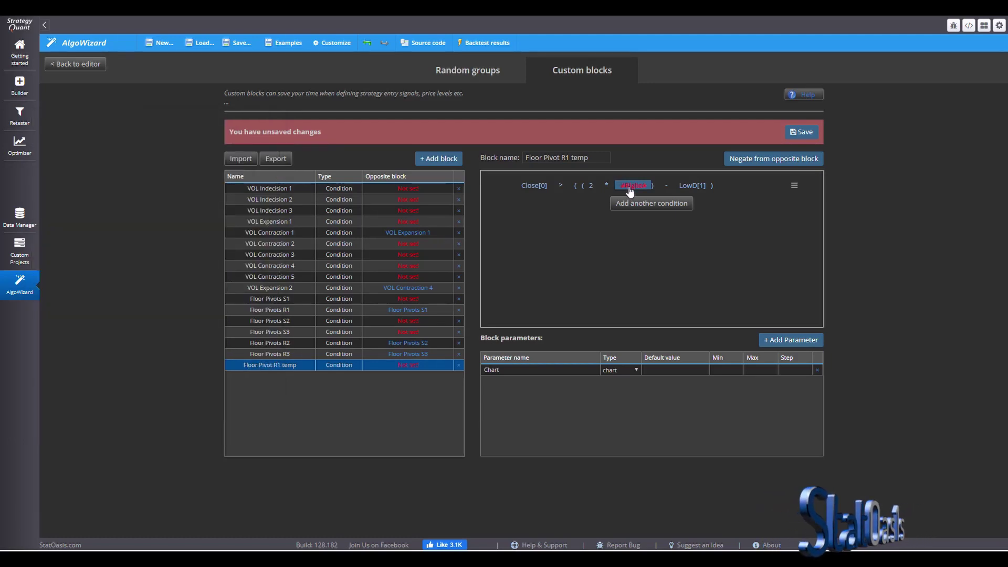
pyautogui.click(399, 320)
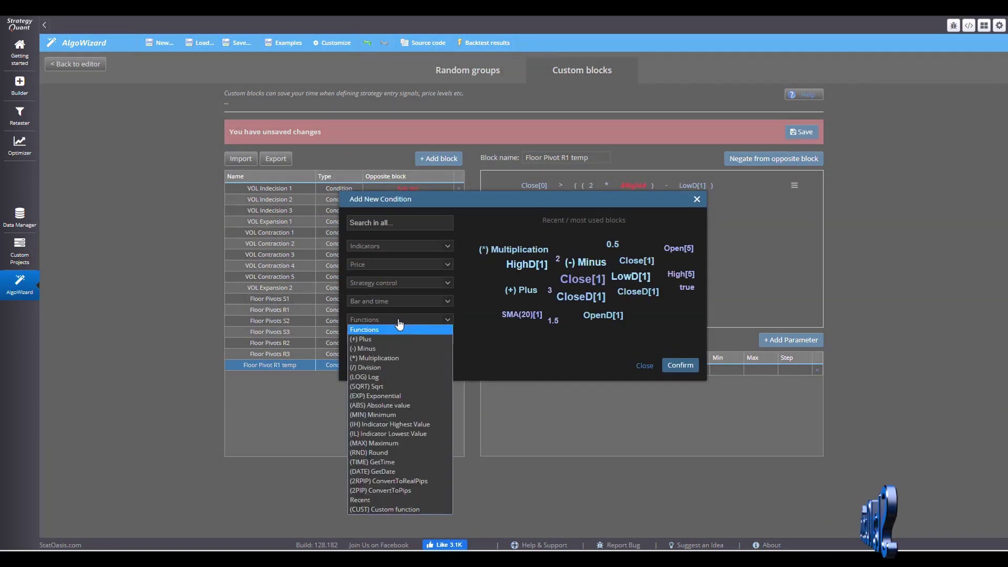
pyautogui.click(385, 370)
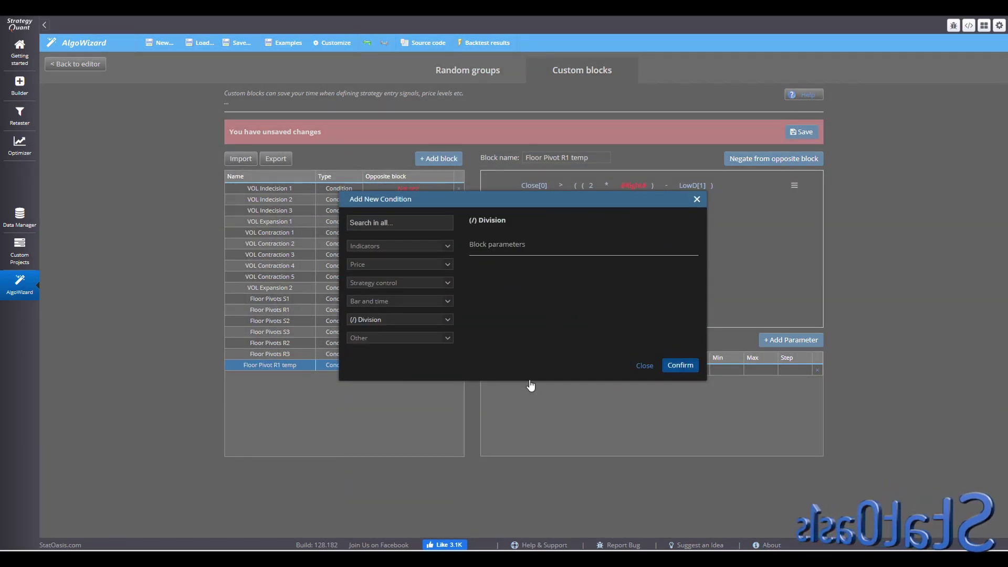
pyautogui.press('Return')
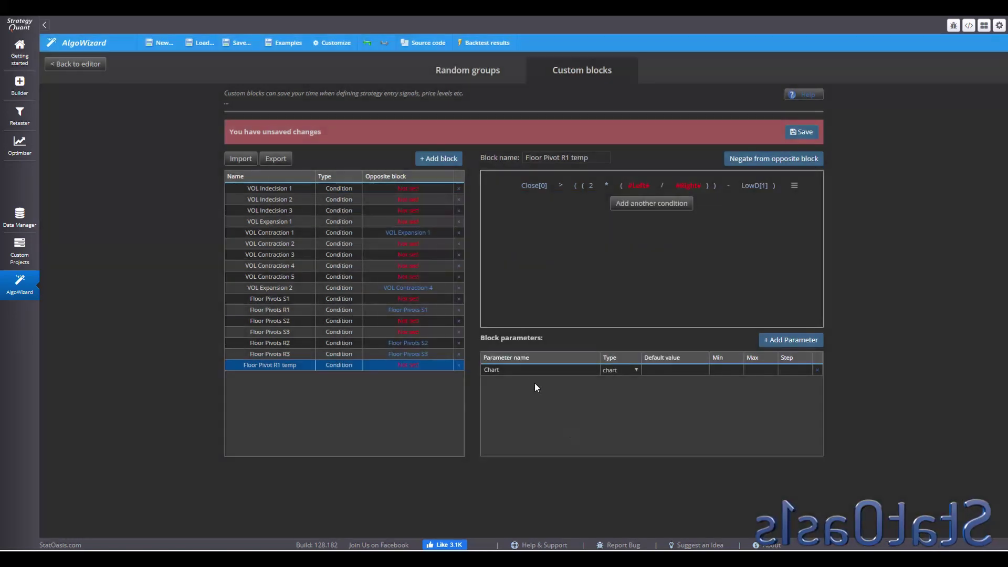
# Set the division's divisor to the number 3, checking the PP formula
pyautogui.hotkey('alt', 'Tab')
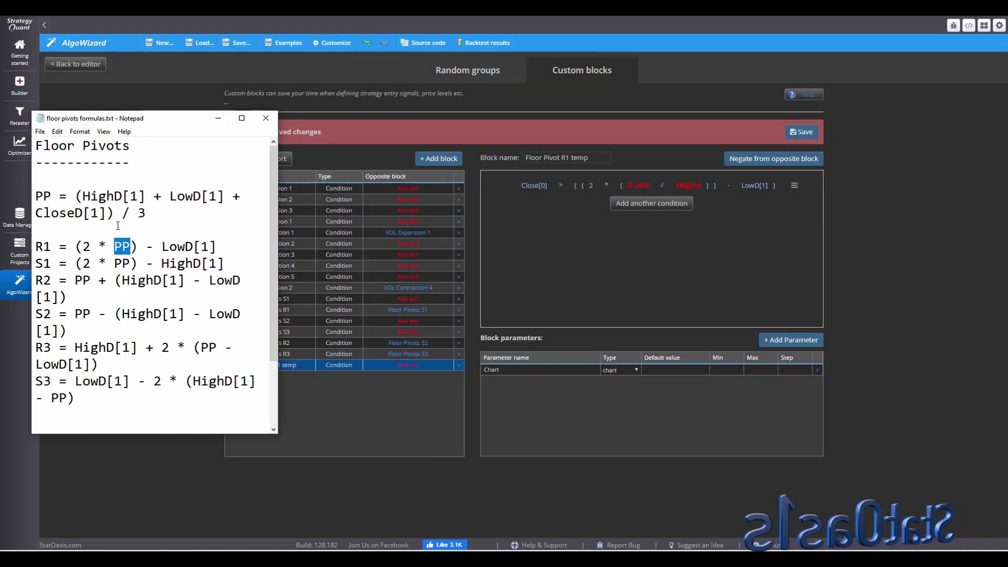
pyautogui.doubleClick(142, 213)
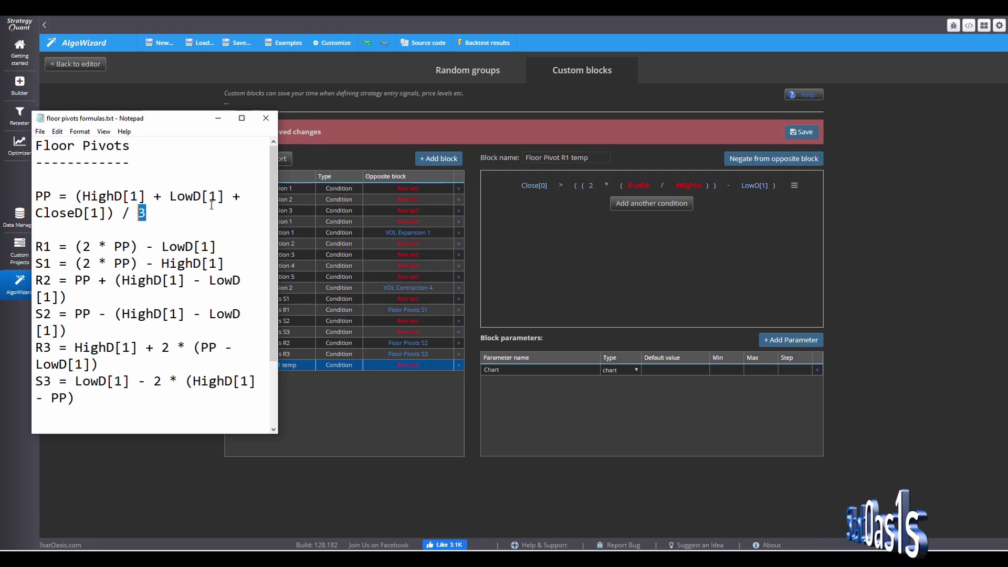
pyautogui.moveTo(113, 215); pyautogui.dragTo(74, 198)
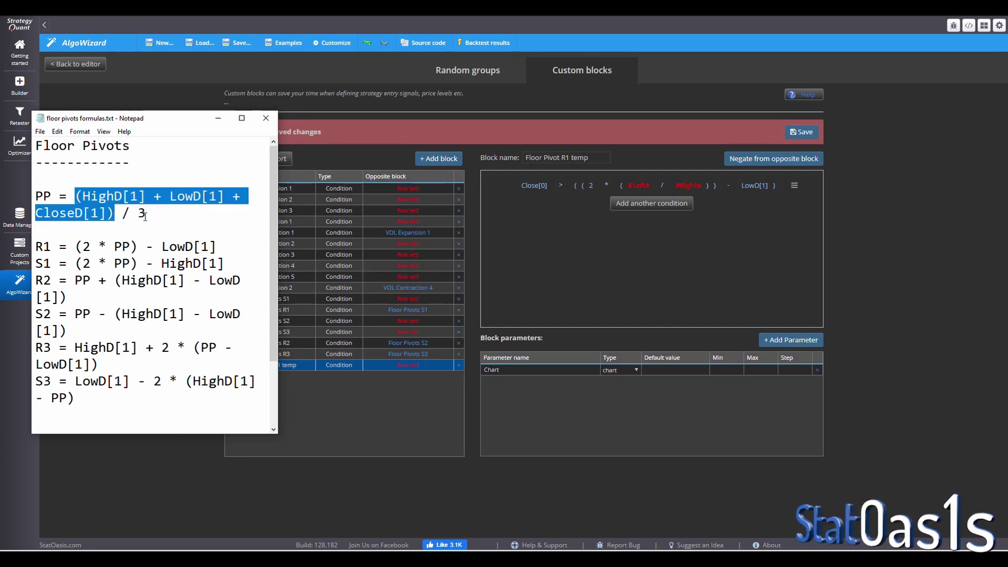
pyautogui.click(688, 186)
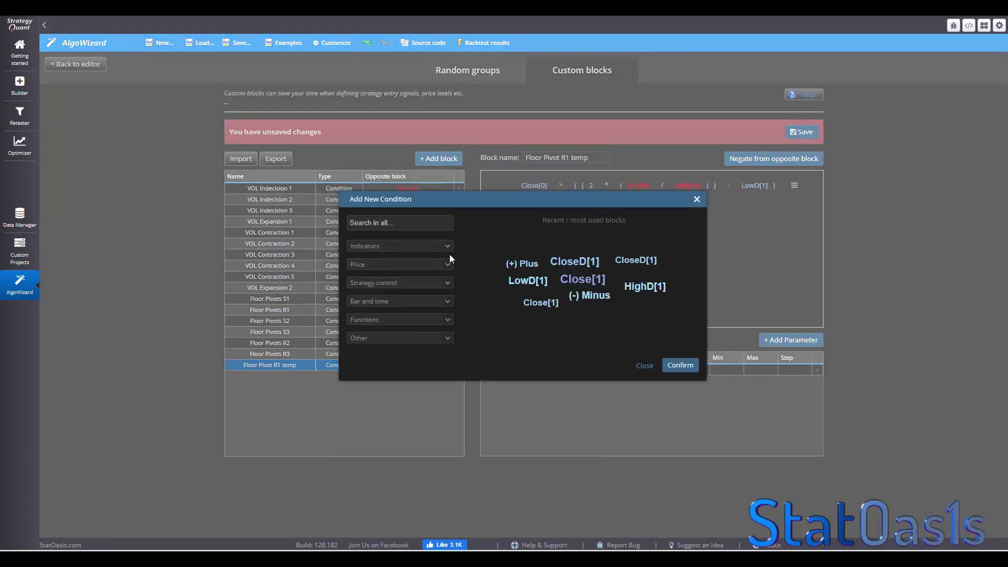
pyautogui.click(386, 338)
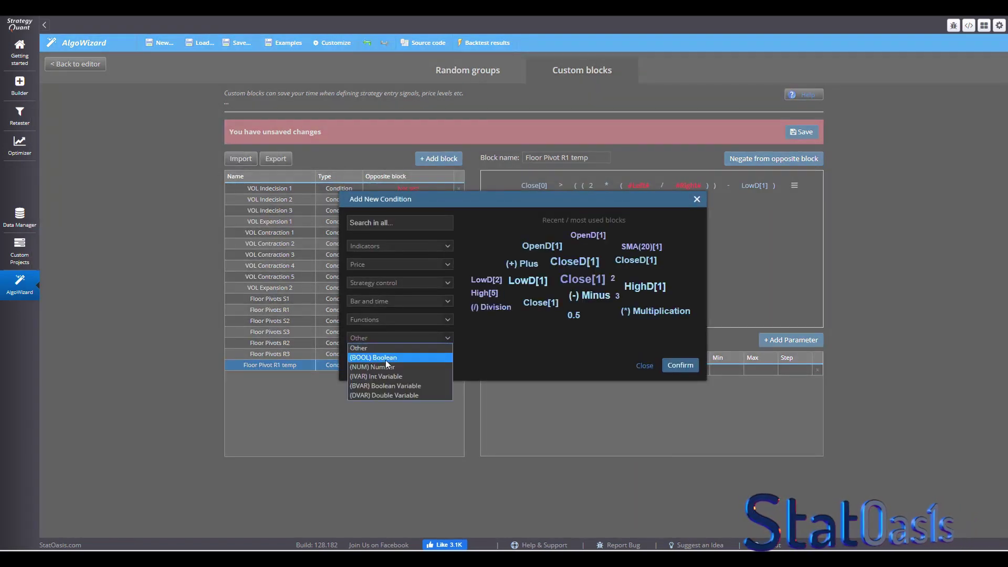
pyautogui.click(389, 367)
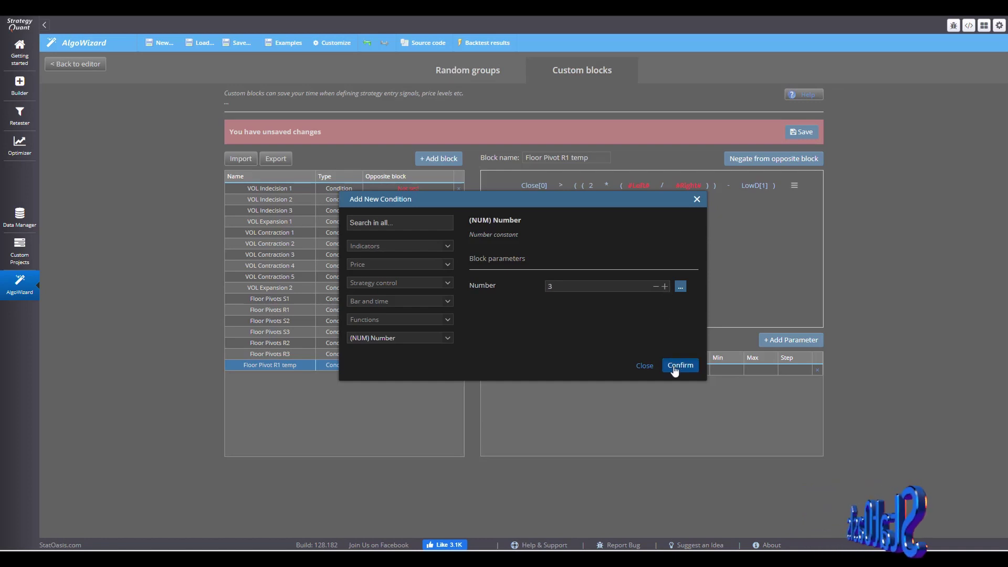
pyautogui.press('Return')
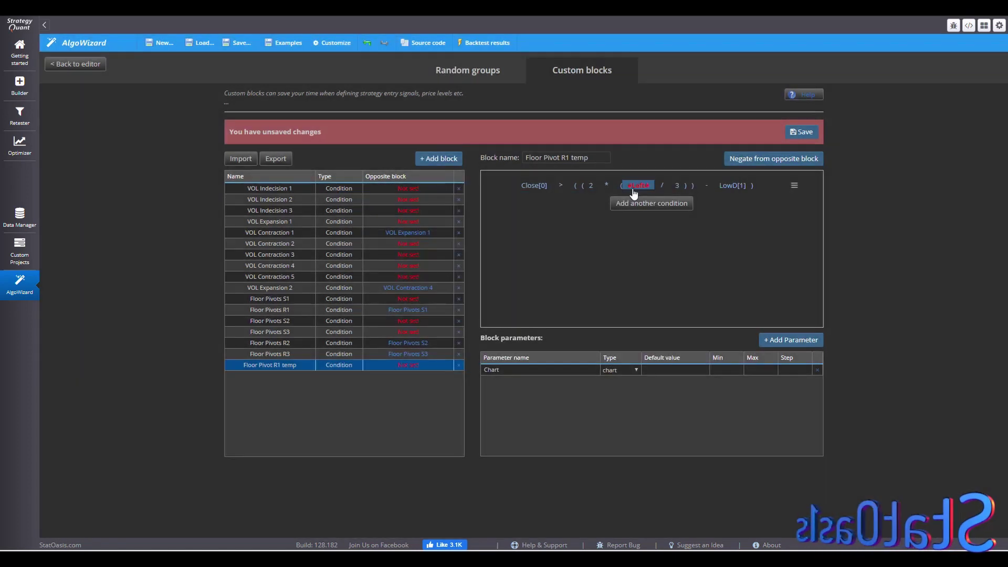
pyautogui.hotkey('alt', 'Tab')
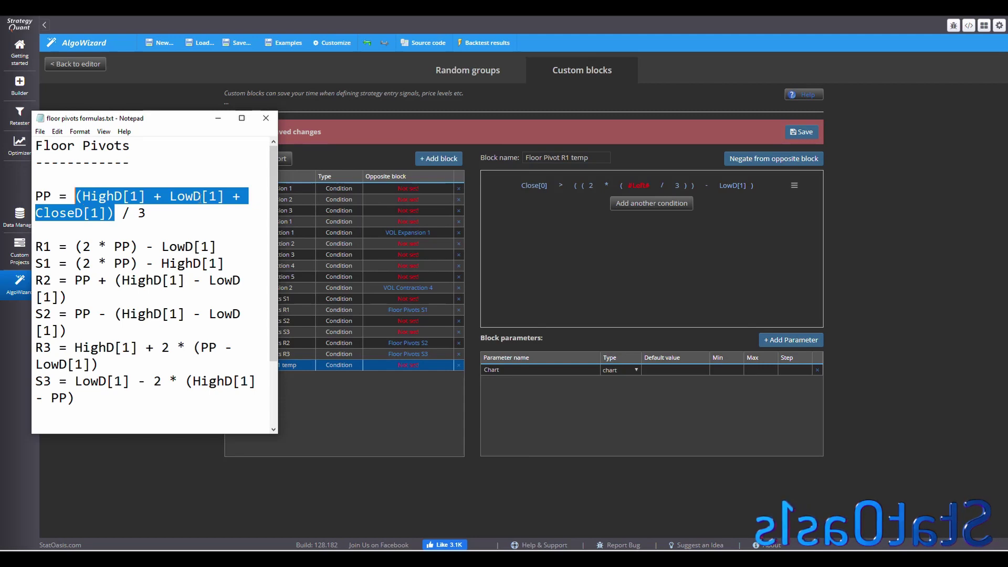
# Make the numerator a (+) Plus with HighD[1] as its first term
pyautogui.click(599, 256)
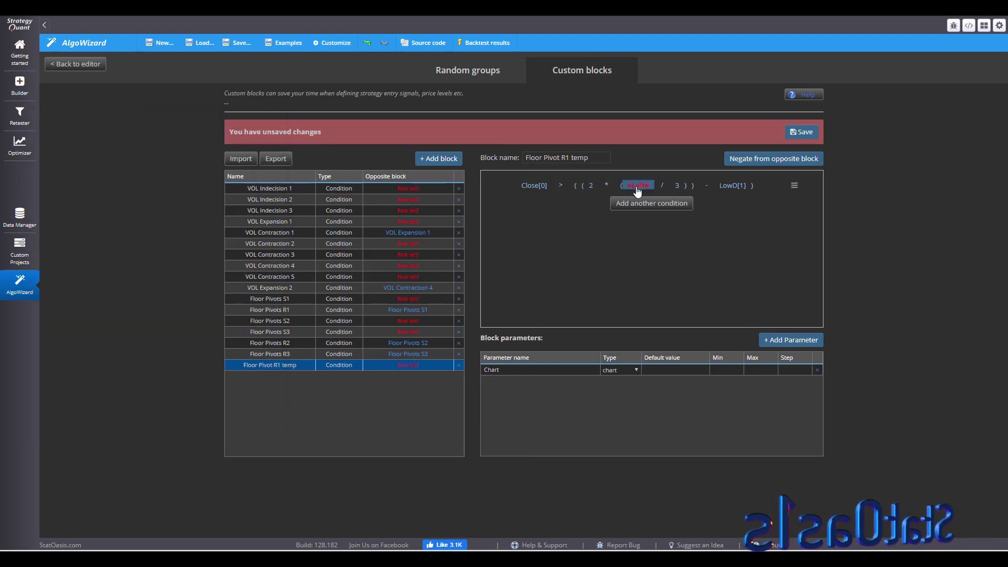
pyautogui.click(637, 187)
pyautogui.click(404, 319)
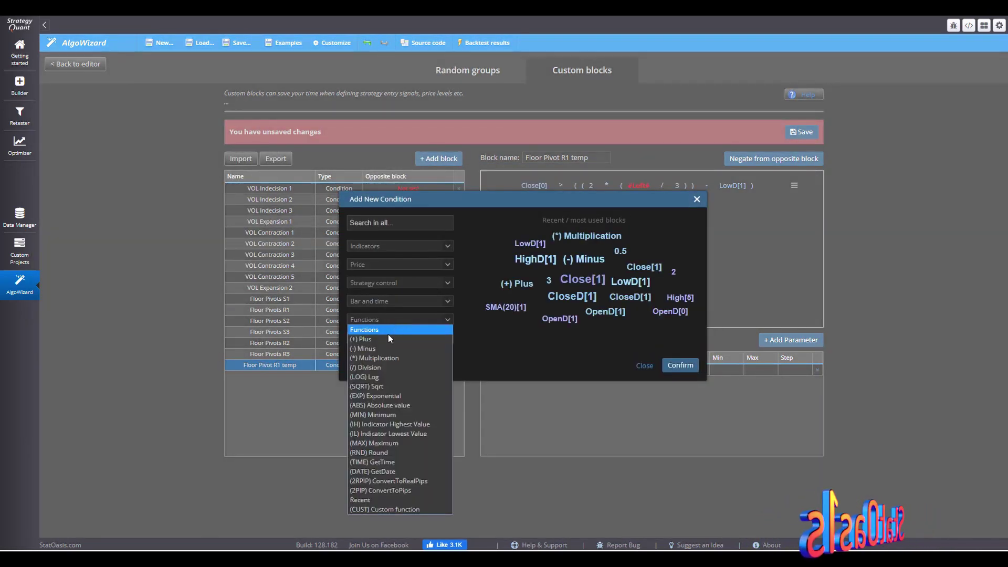
pyautogui.click(385, 339)
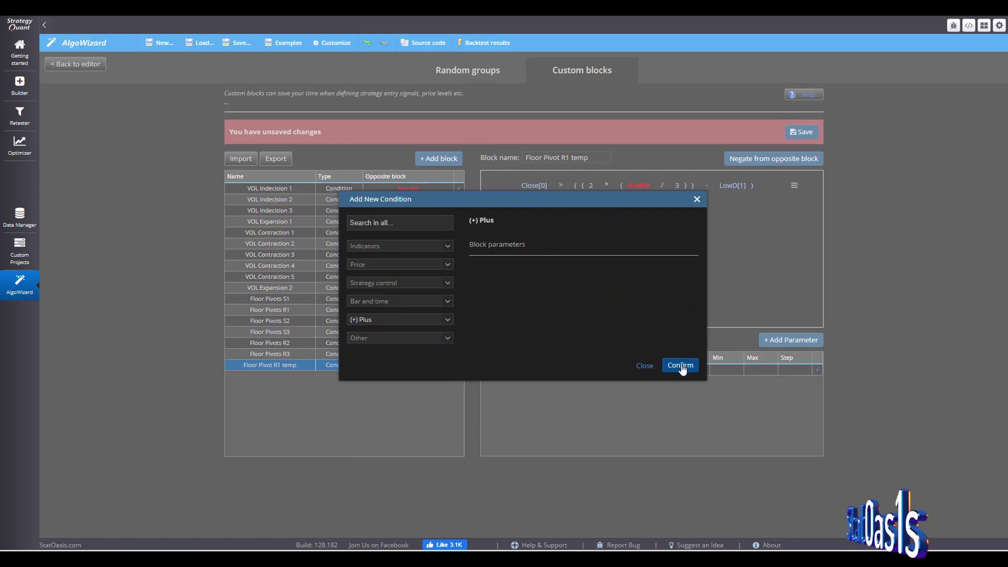
pyautogui.press('Return')
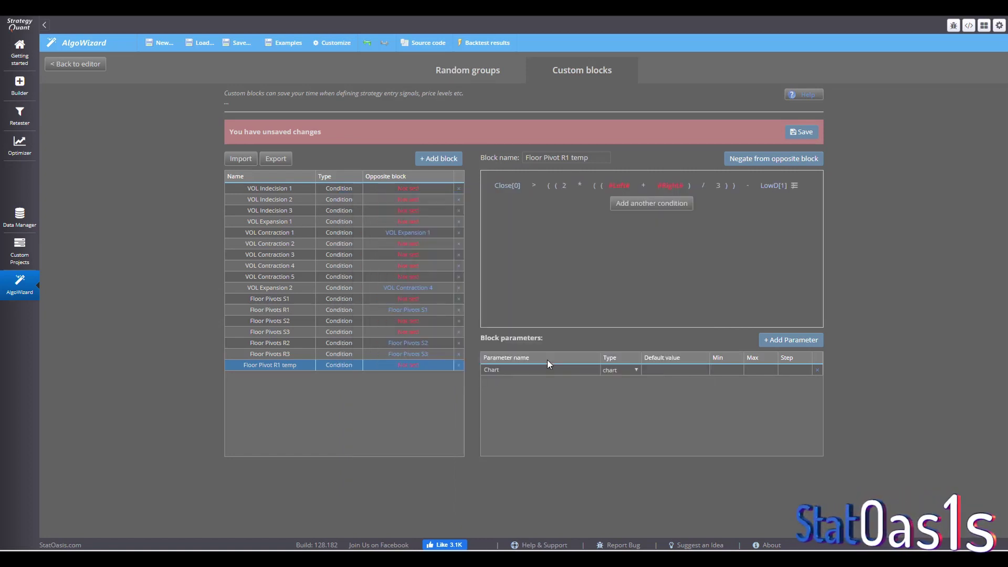
pyautogui.click(486, 550)
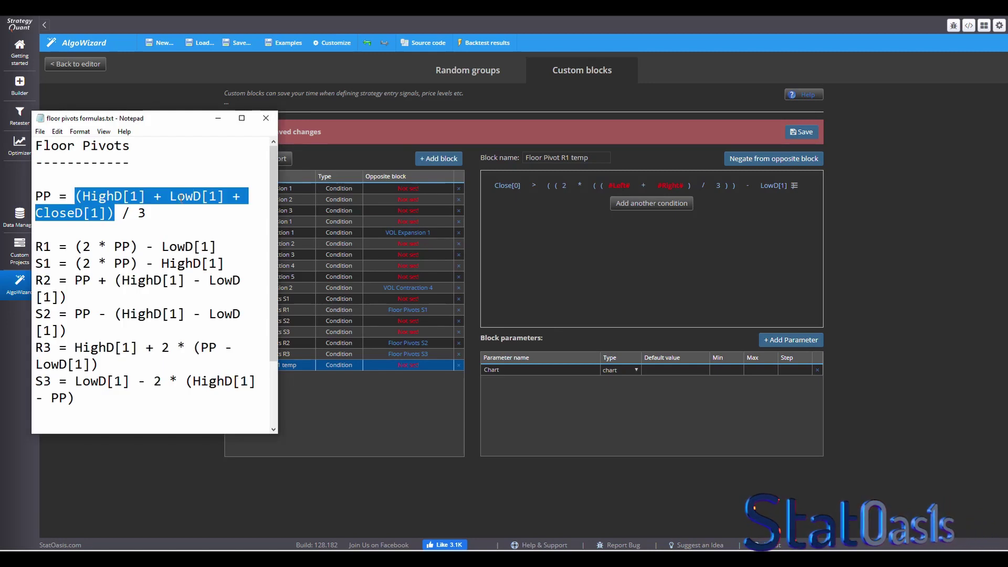
pyautogui.click(614, 251)
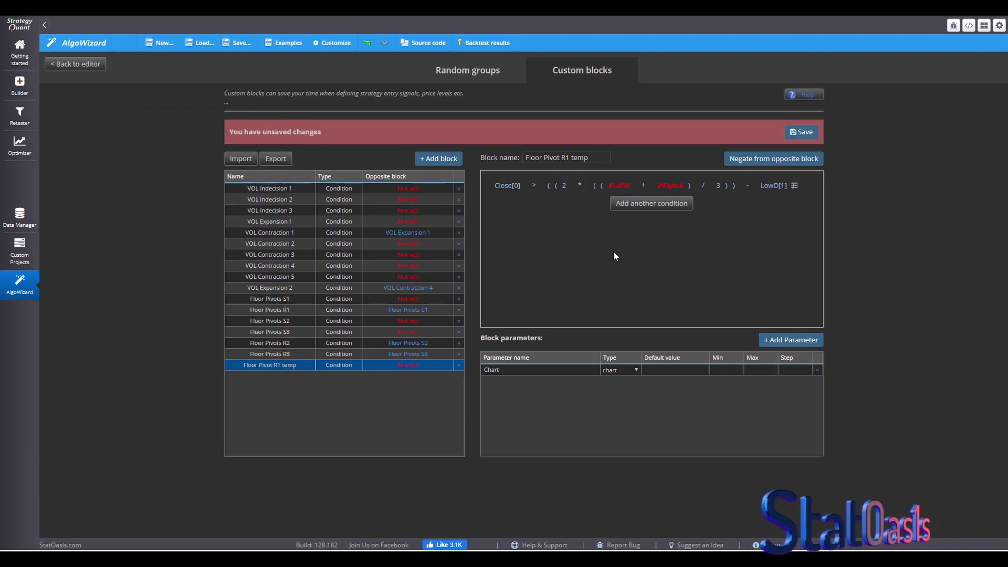
pyautogui.click(613, 186)
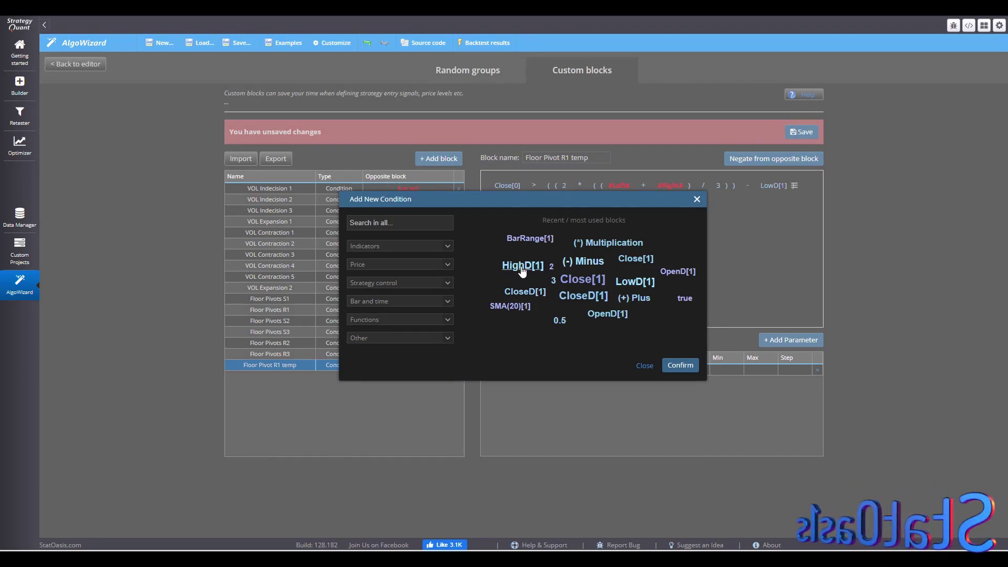
pyautogui.click(522, 267)
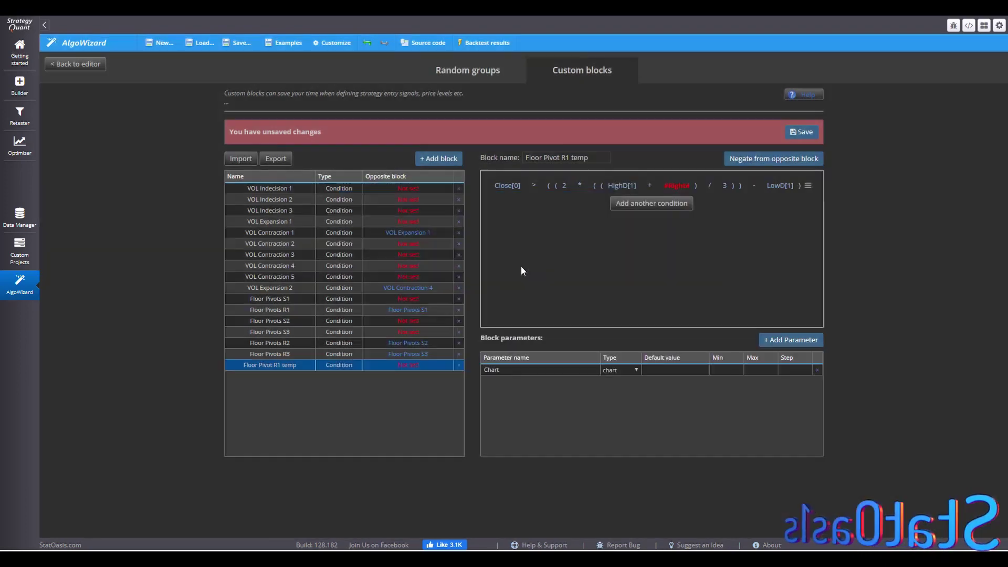
# Fill the second term with a nested sum CloseD[1] + LowD[1]
pyautogui.click(663, 199)
pyautogui.click(391, 319)
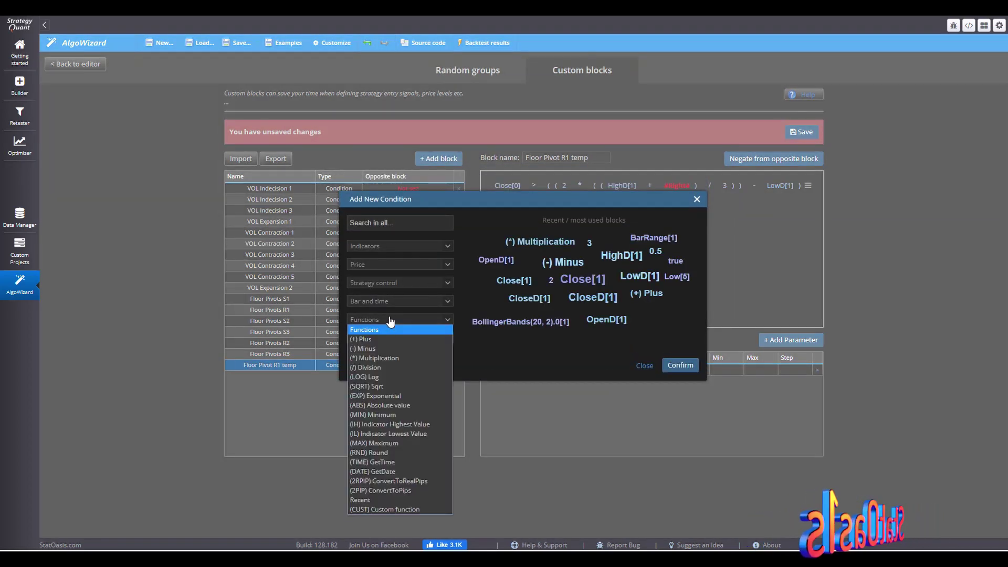
pyautogui.click(391, 339)
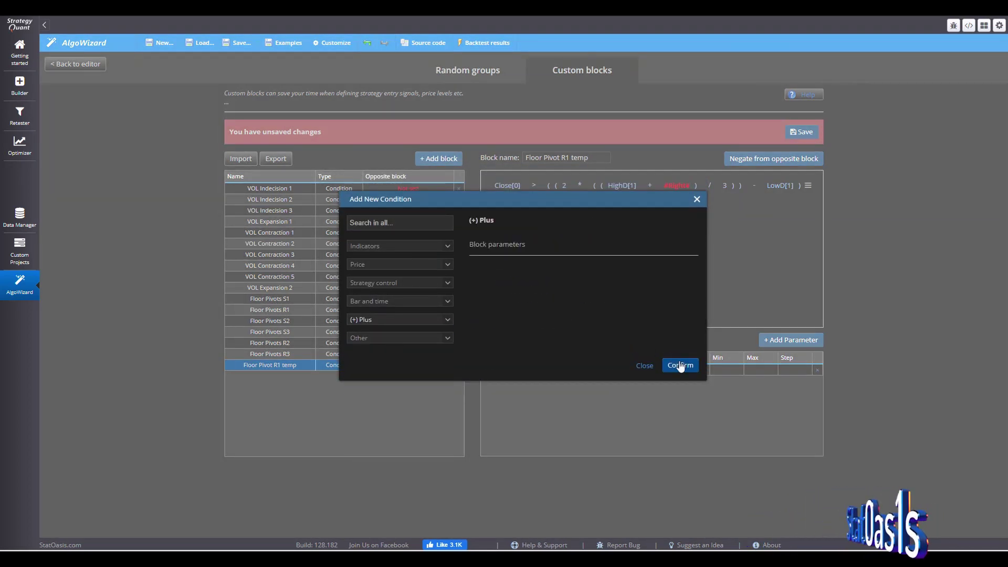
pyautogui.press('Return')
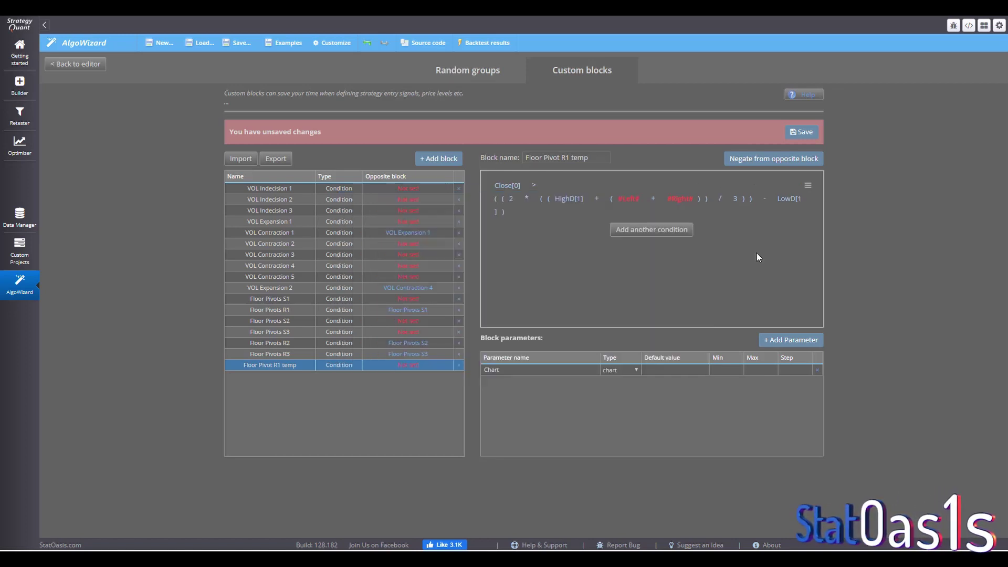
pyautogui.click(625, 200)
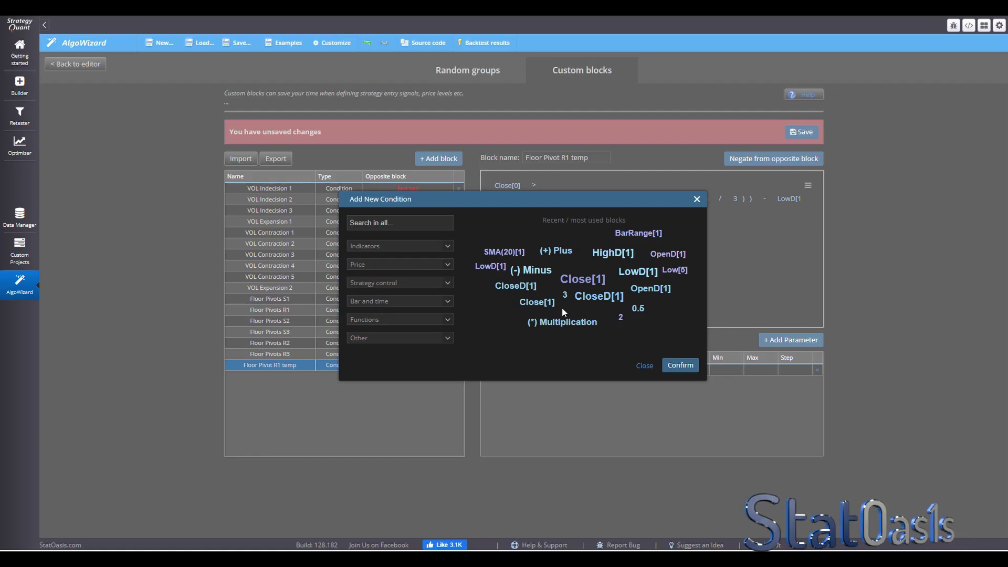
pyautogui.click(515, 287)
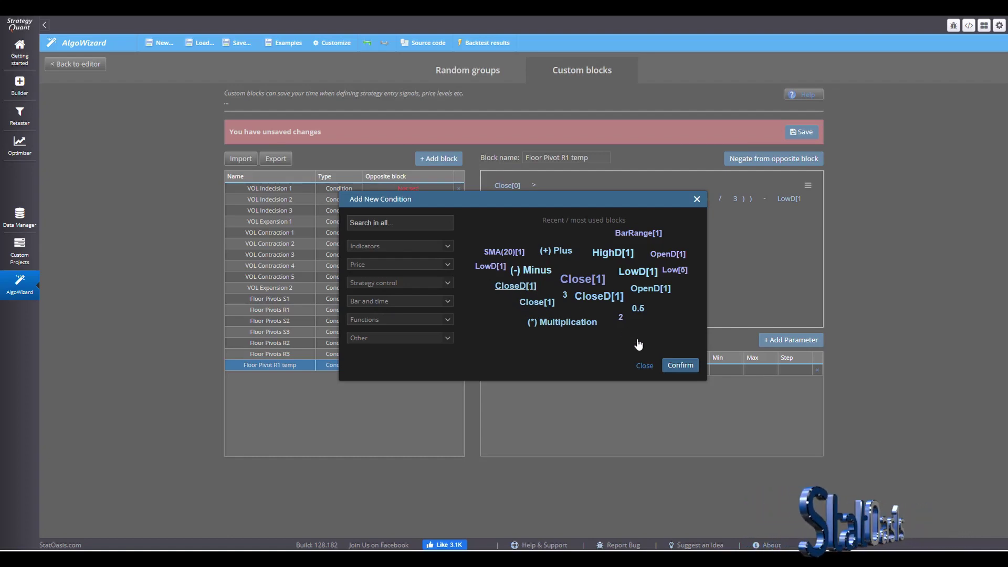
pyautogui.press('Return')
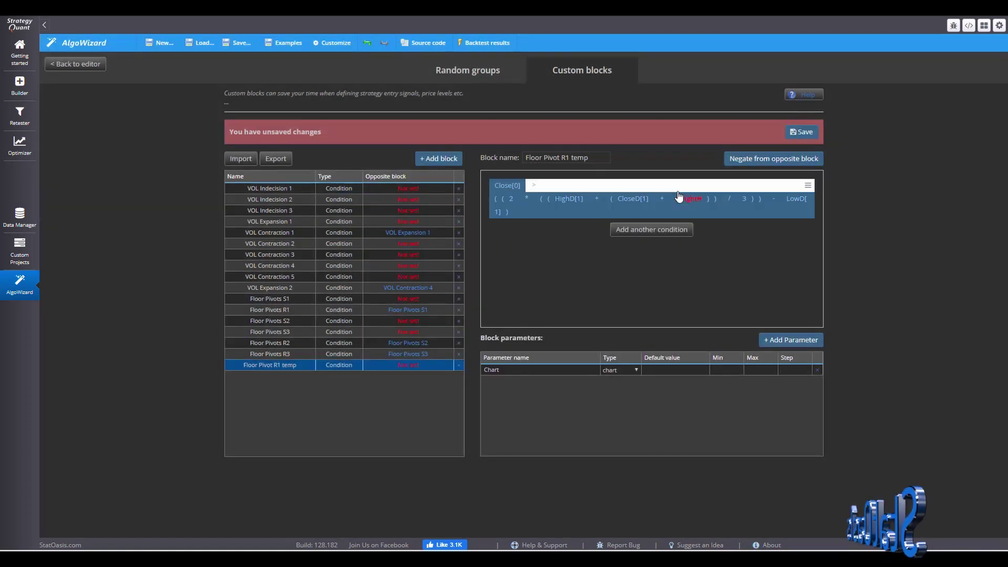
pyautogui.click(685, 199)
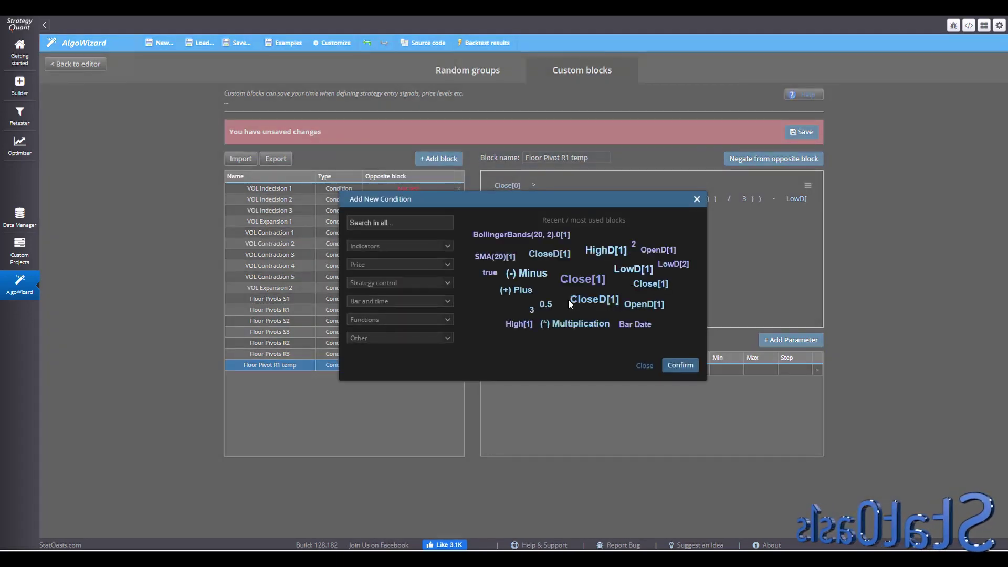
pyautogui.click(630, 271)
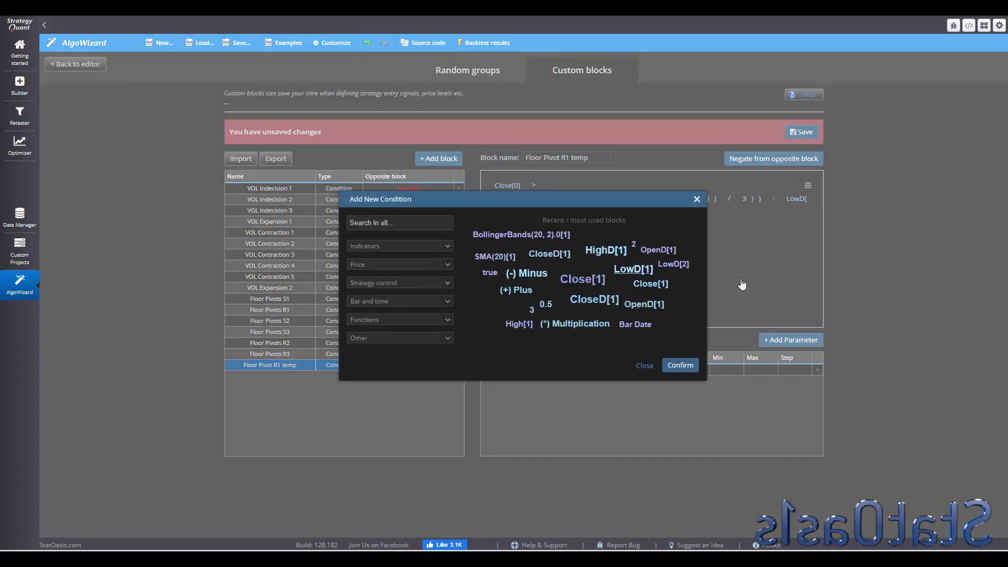
pyautogui.press('Return')
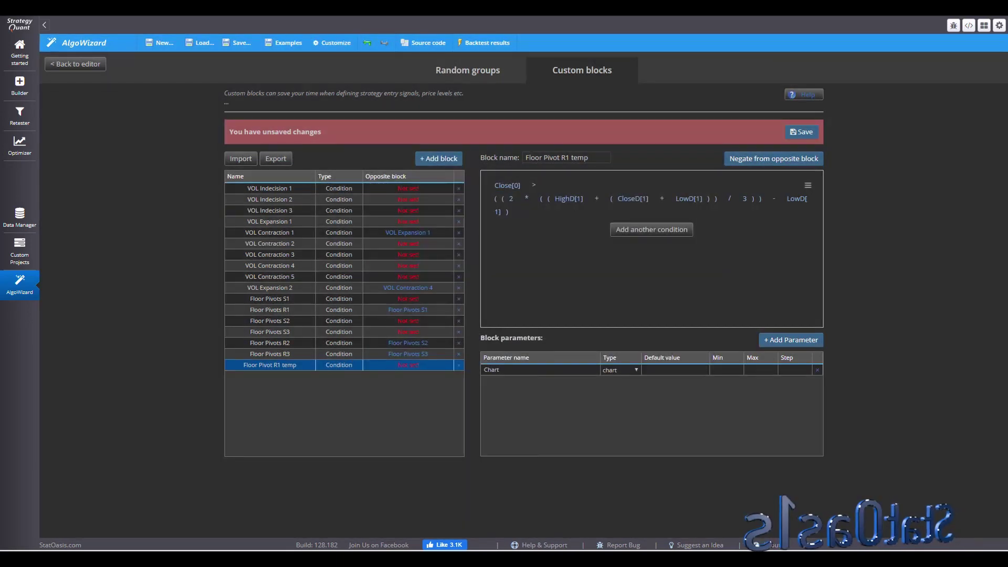
pyautogui.hotkey('alt', 'Tab')
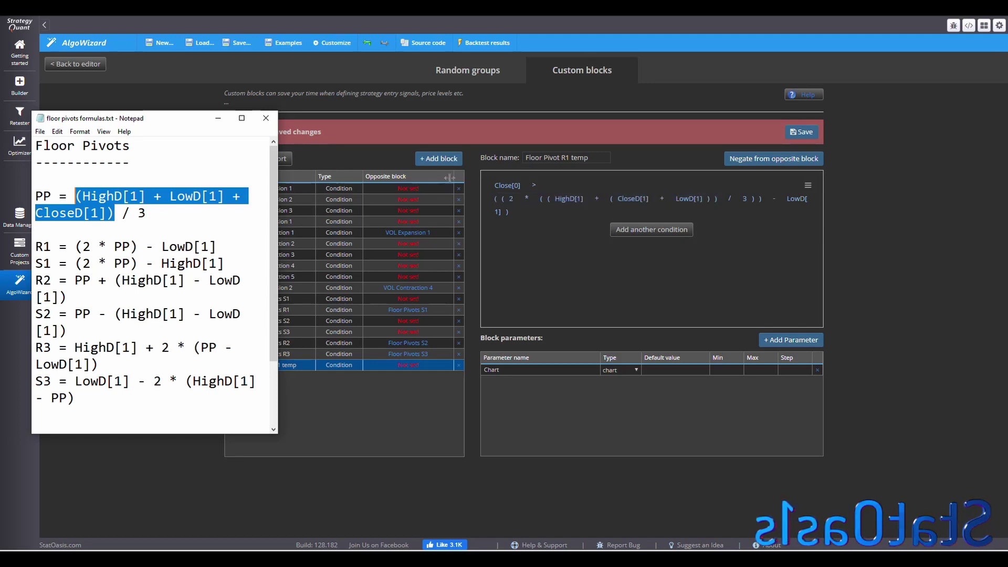
pyautogui.click(696, 218)
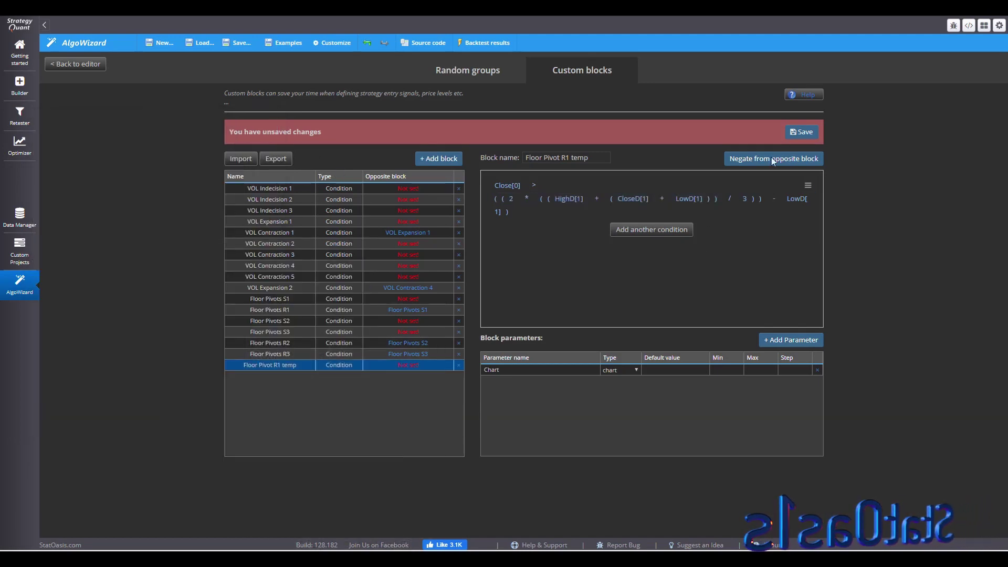
pyautogui.click(801, 132)
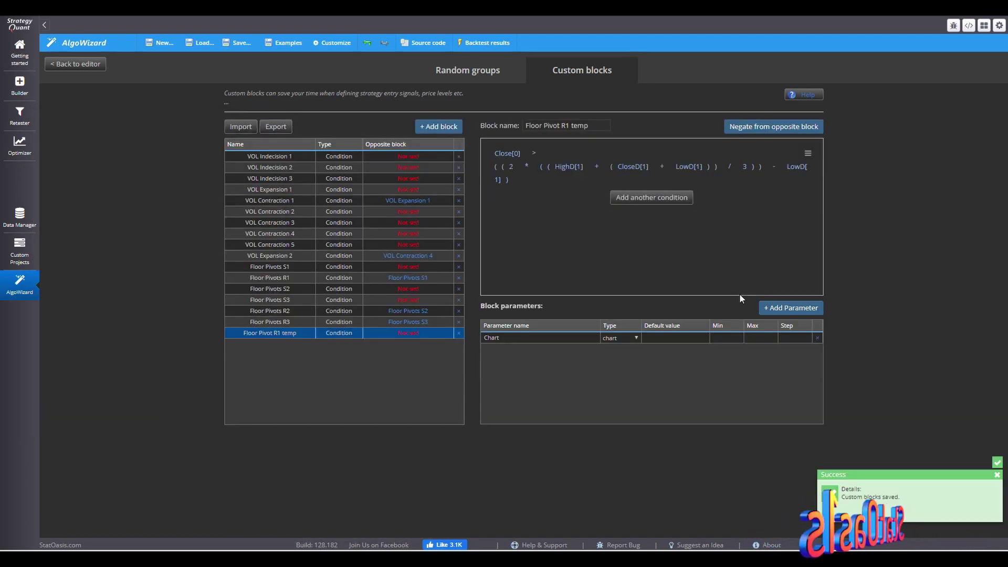
pyautogui.click(296, 323)
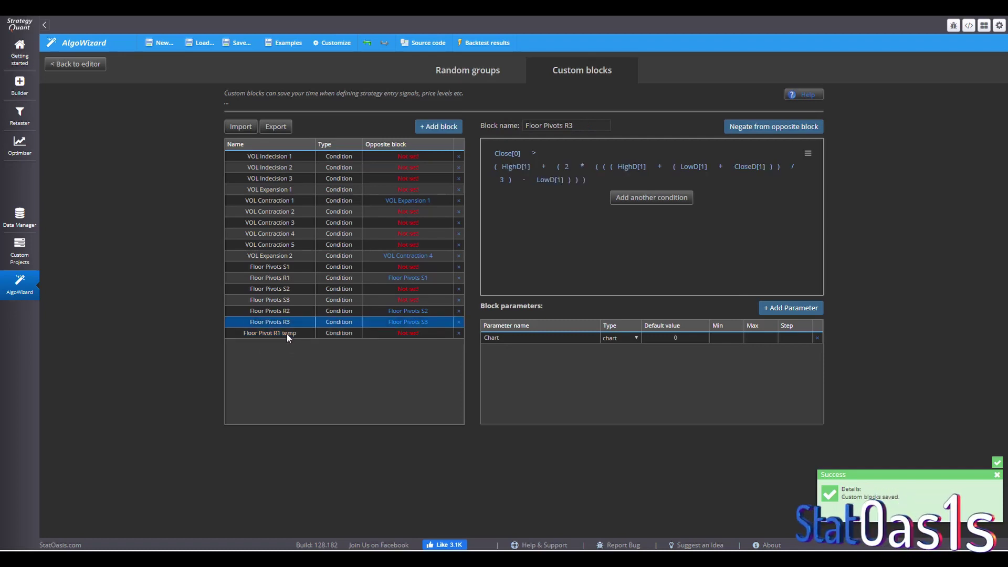
pyautogui.click(287, 334)
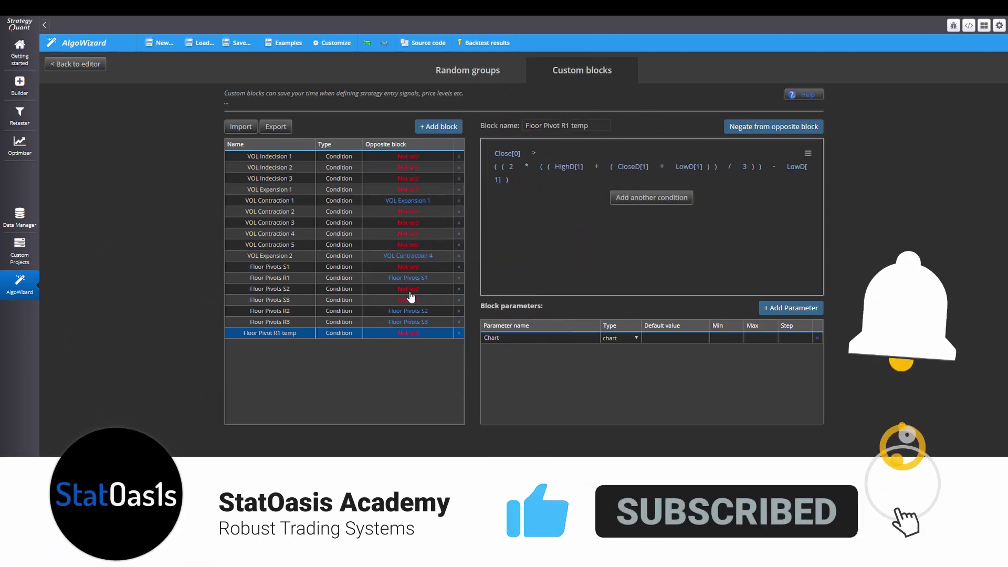
pyautogui.moveTo(276, 281); pyautogui.dragTo(286, 281)
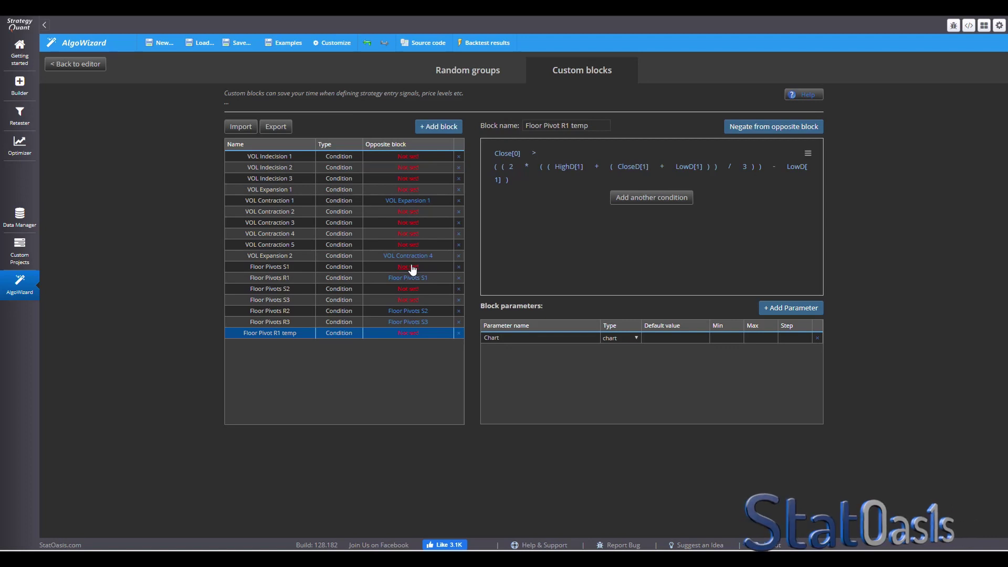
# Make existing Floor Pivots R1 the opposite block of Floor Pivots S1
pyautogui.click(412, 268)
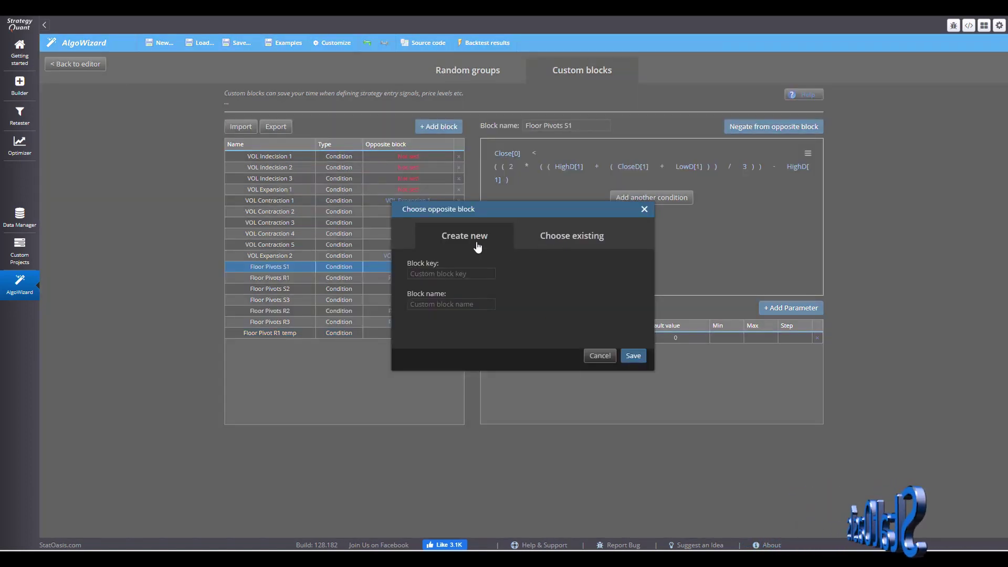
pyautogui.click(564, 243)
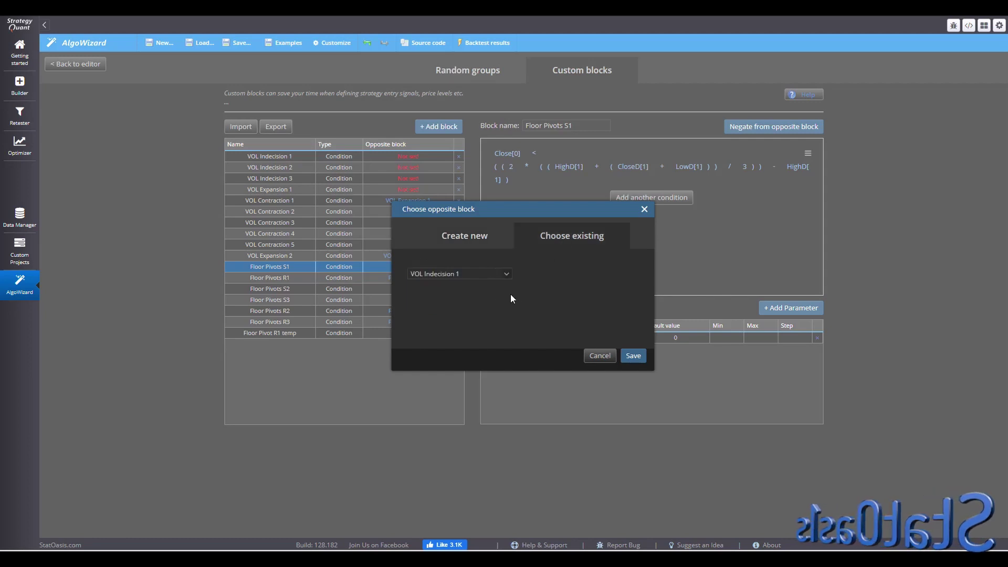
pyautogui.click(506, 274)
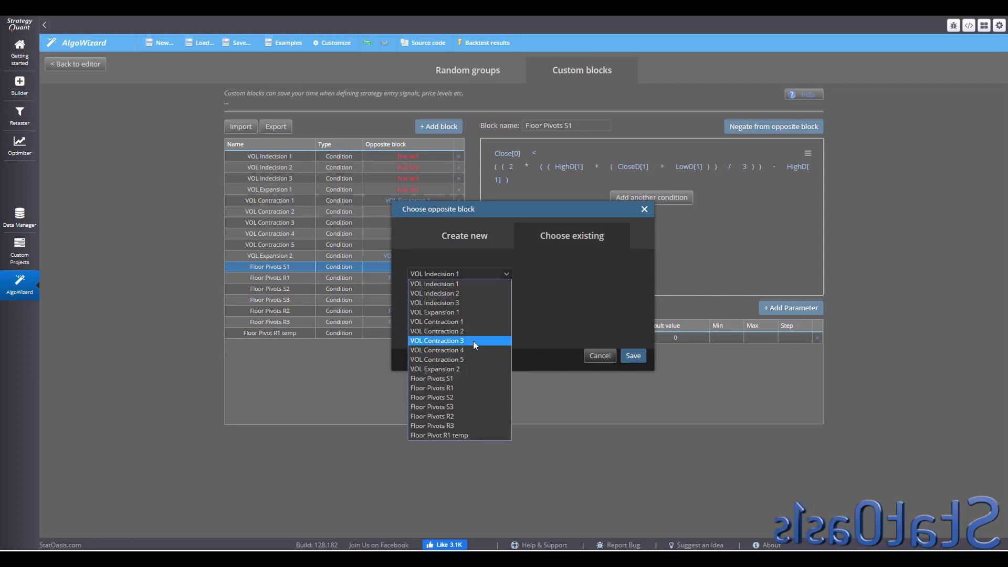
pyautogui.click(470, 390)
pyautogui.click(633, 356)
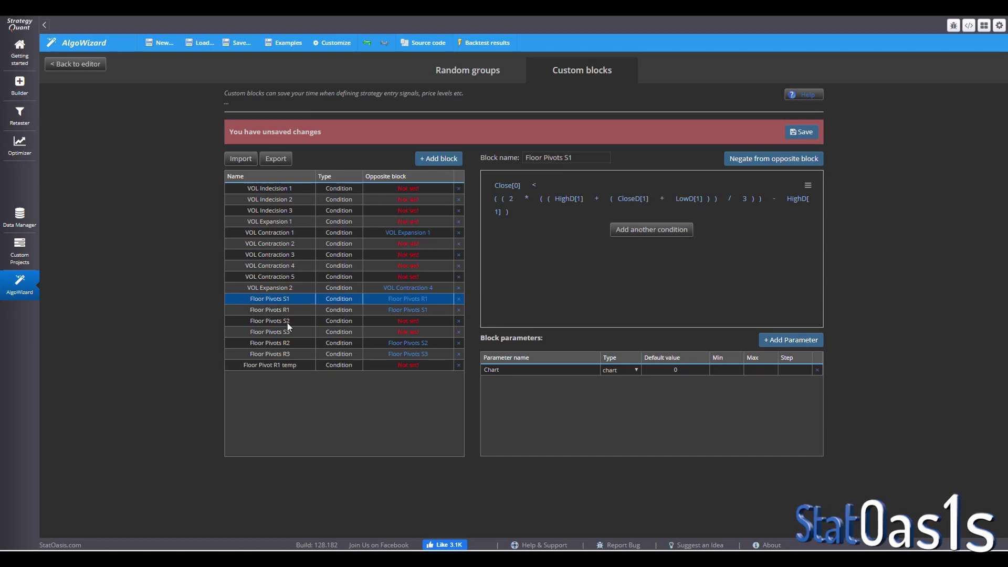
# Pair Floor Pivots S2 with R2 and S3 with R3 as opposite blocks
pyautogui.click(412, 322)
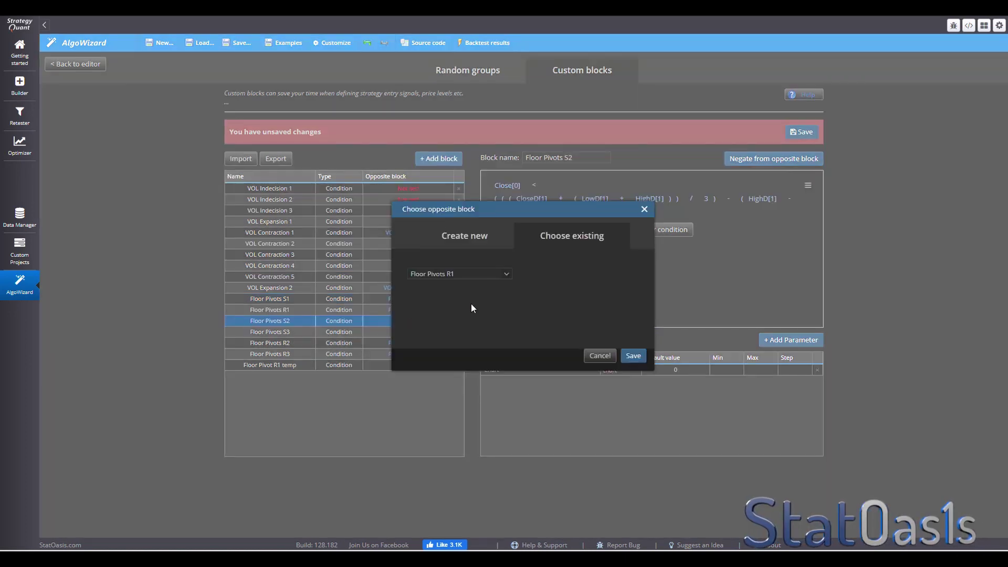
pyautogui.click(505, 275)
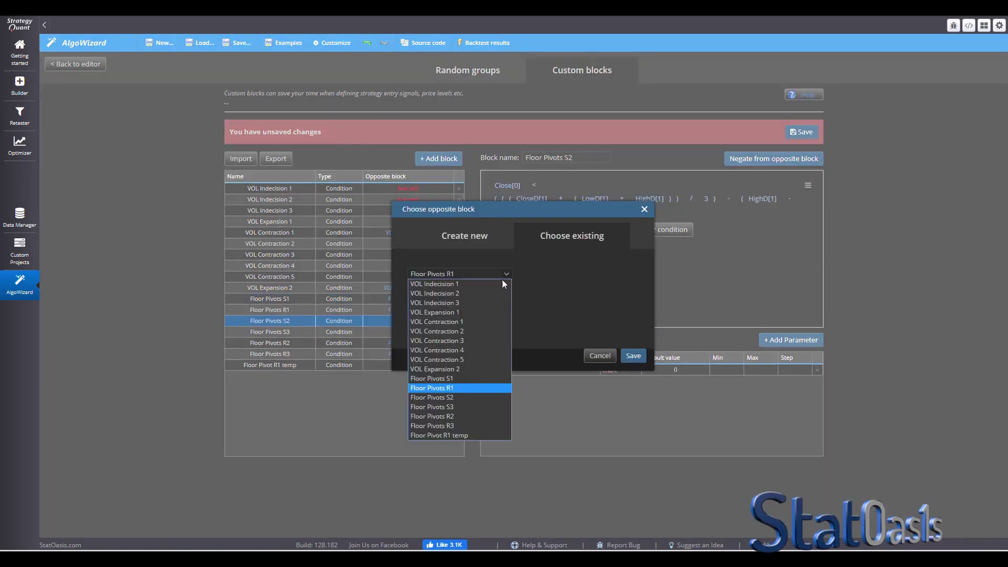
pyautogui.click(457, 416)
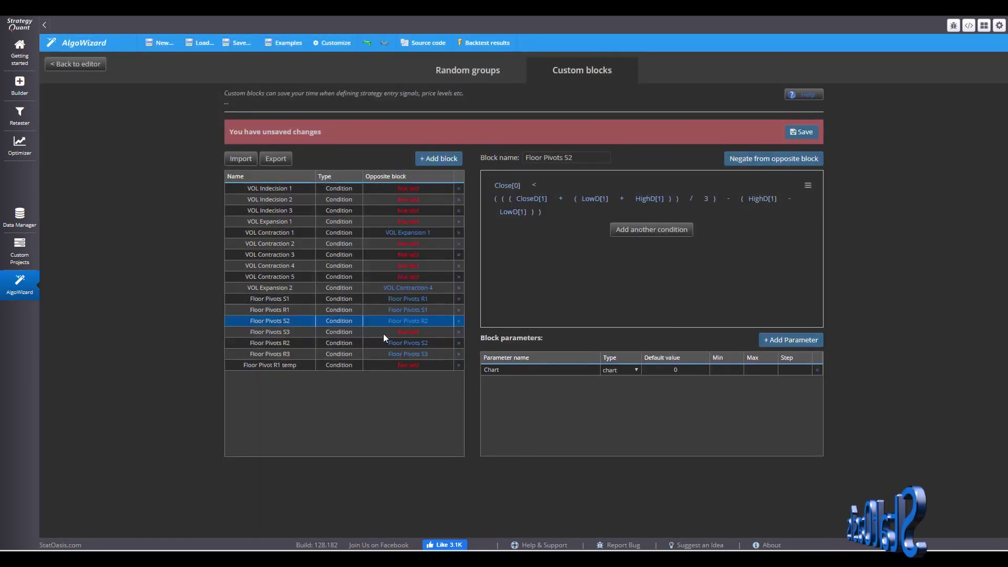
pyautogui.click(409, 333)
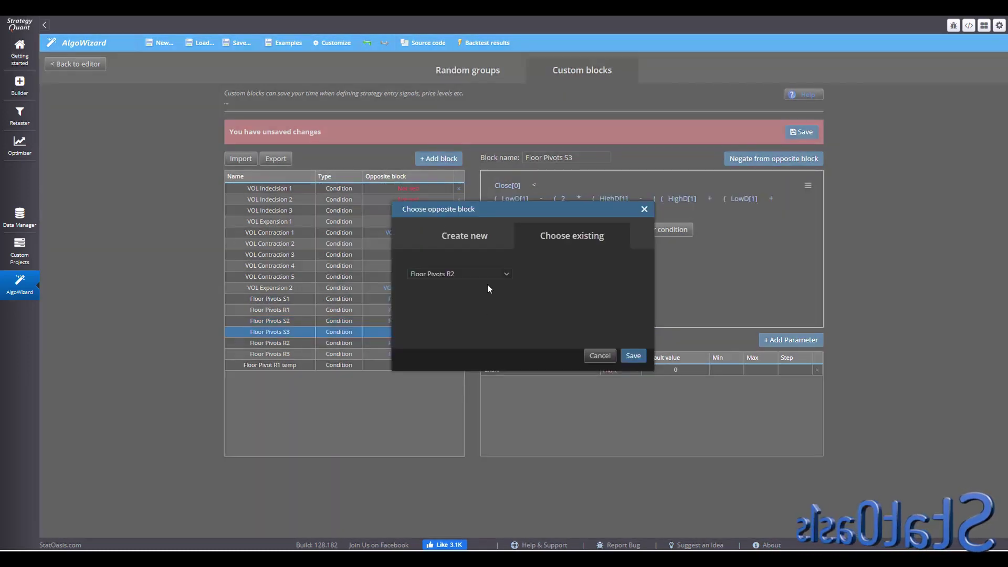
pyautogui.click(505, 273)
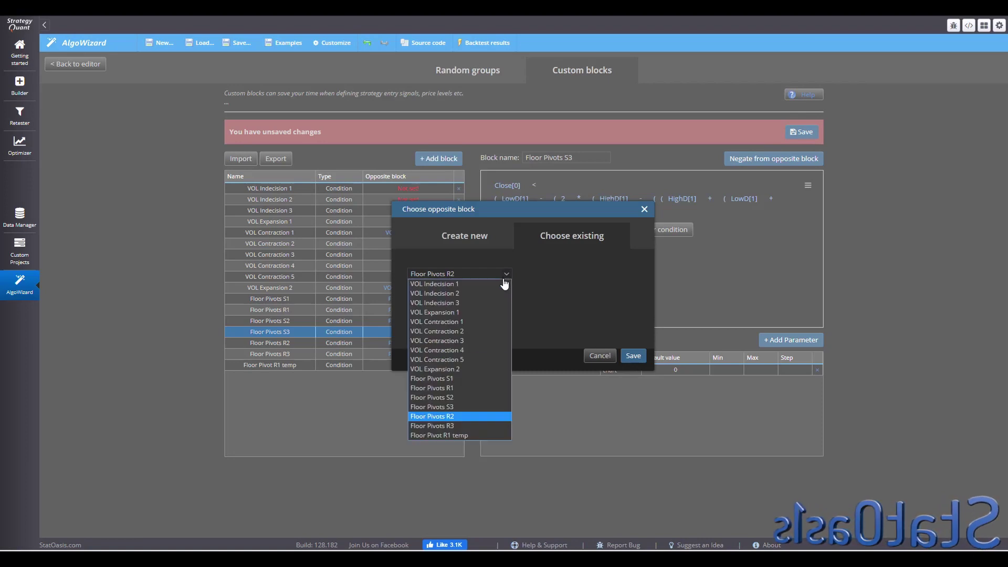
pyautogui.click(459, 425)
pyautogui.click(633, 355)
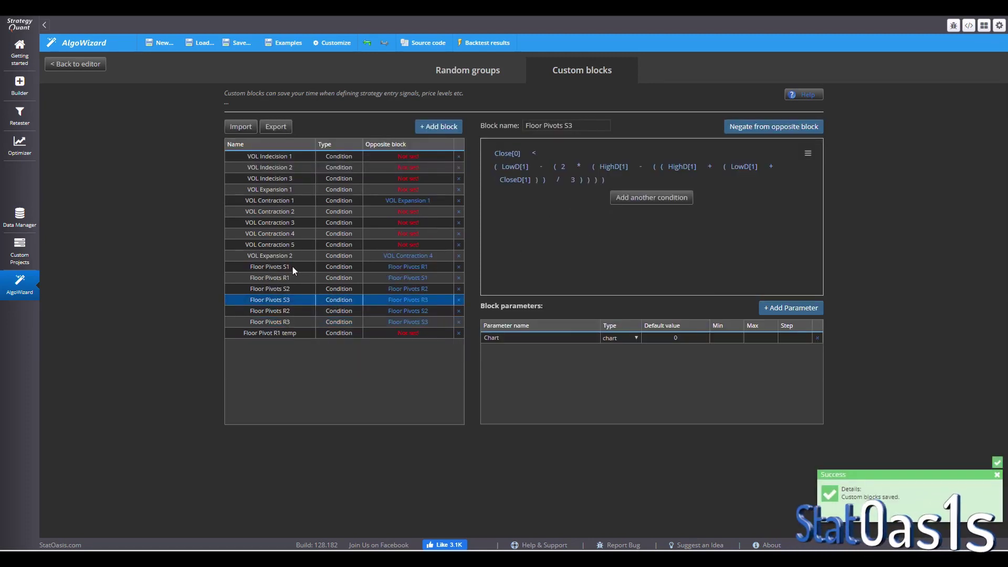
pyautogui.click(292, 266)
# Review the Floor Pivots R1, S2, S3, R2 and R3 custom blocks and their pairings
pyautogui.click(304, 278)
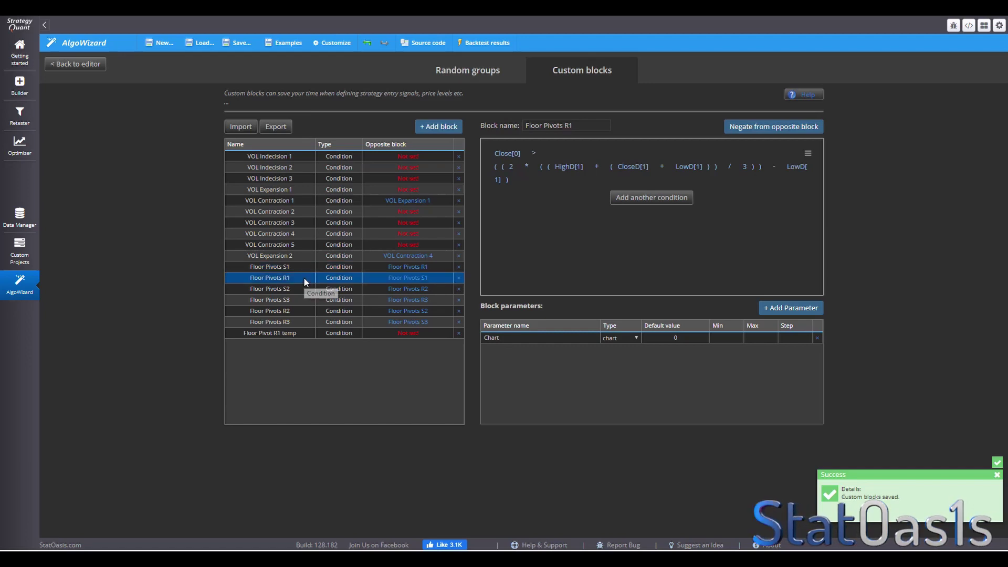
pyautogui.click(300, 288)
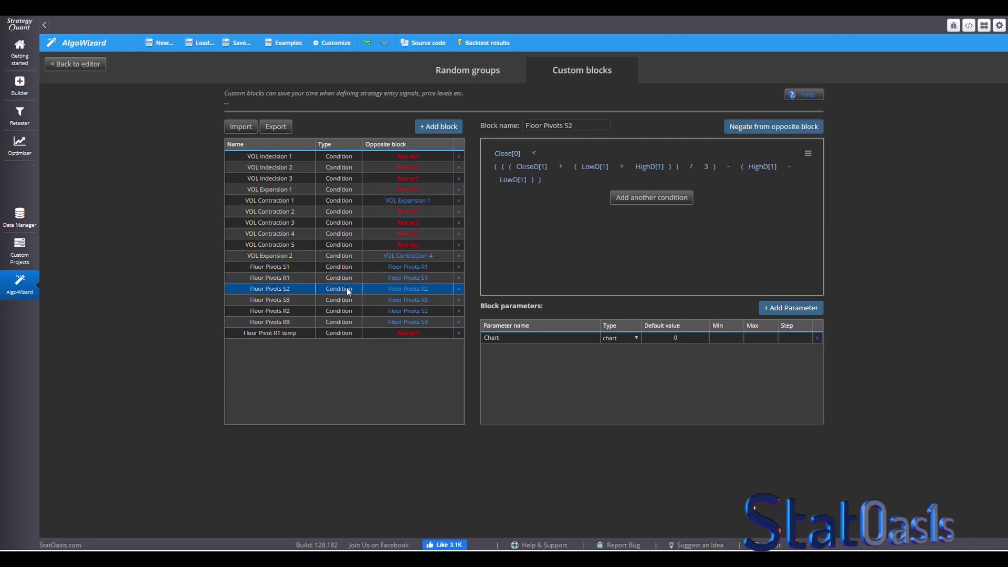
pyautogui.click(303, 300)
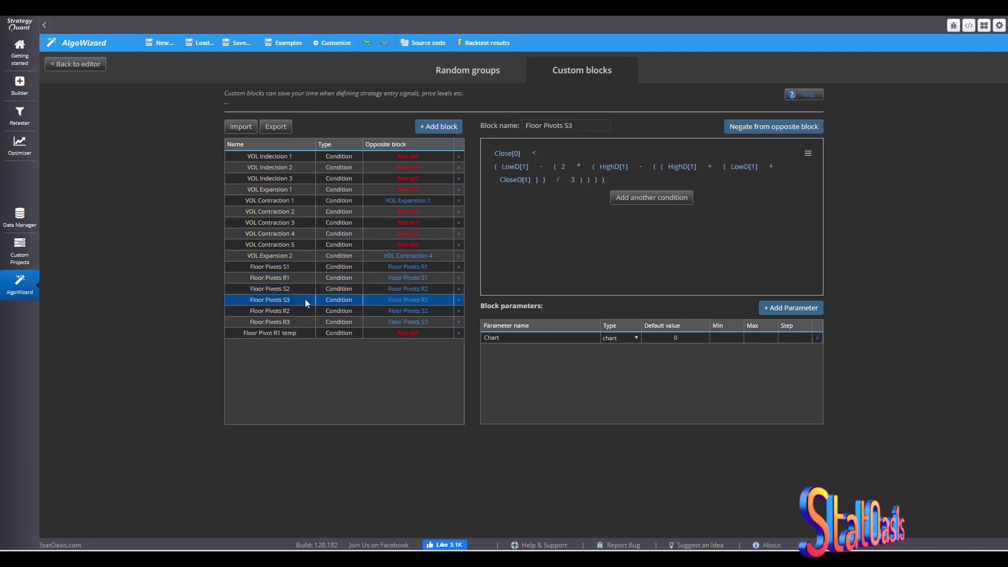
pyautogui.click(302, 311)
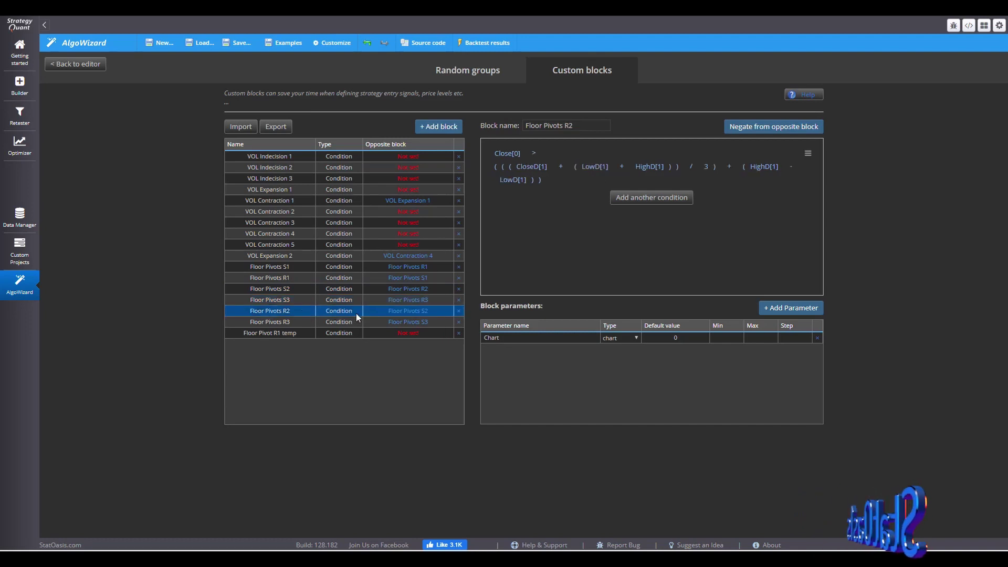
pyautogui.click(300, 323)
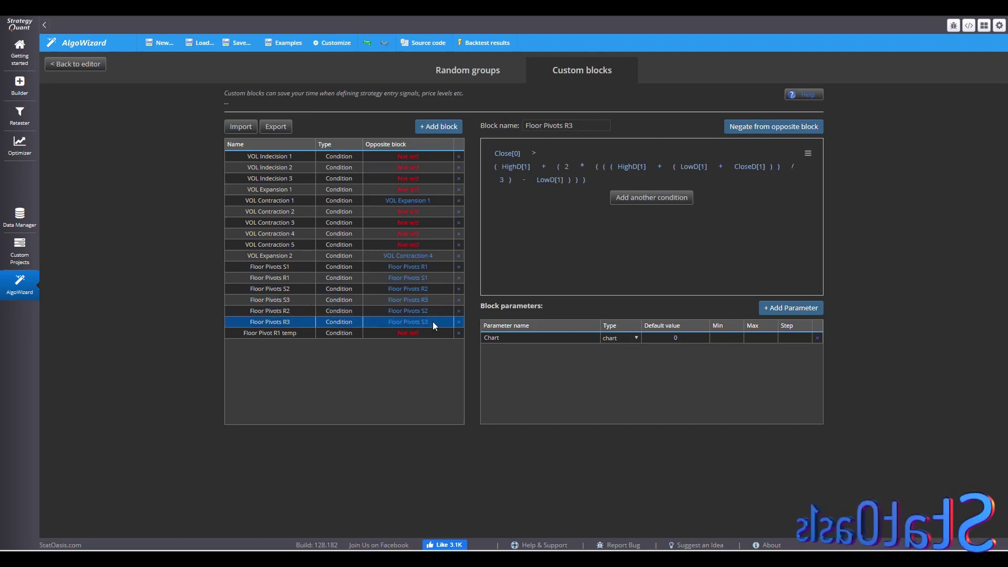
# Compare Floor Pivot R1 temp with Floor Pivots R1, then delete the temp block
pyautogui.click(292, 334)
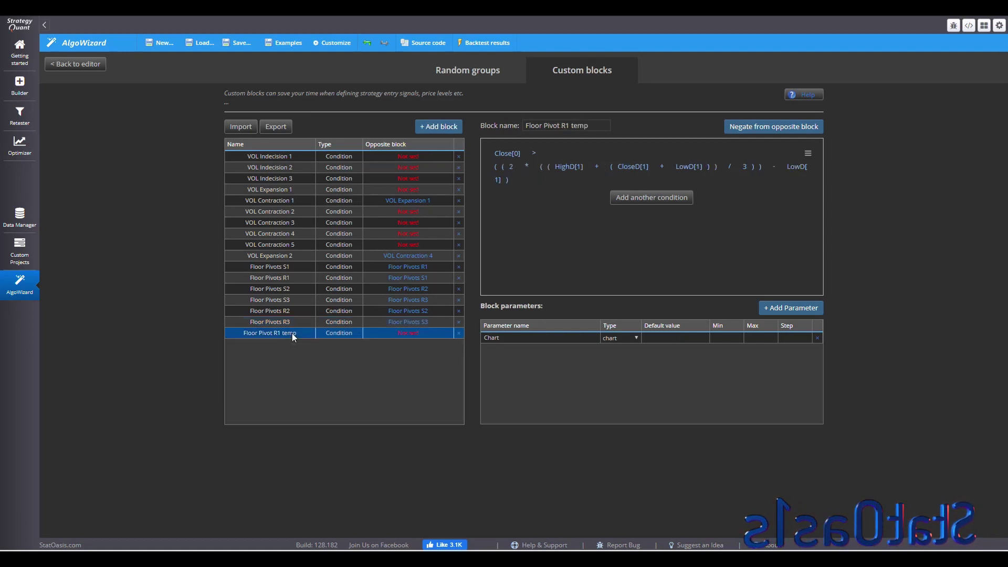
pyautogui.click(296, 277)
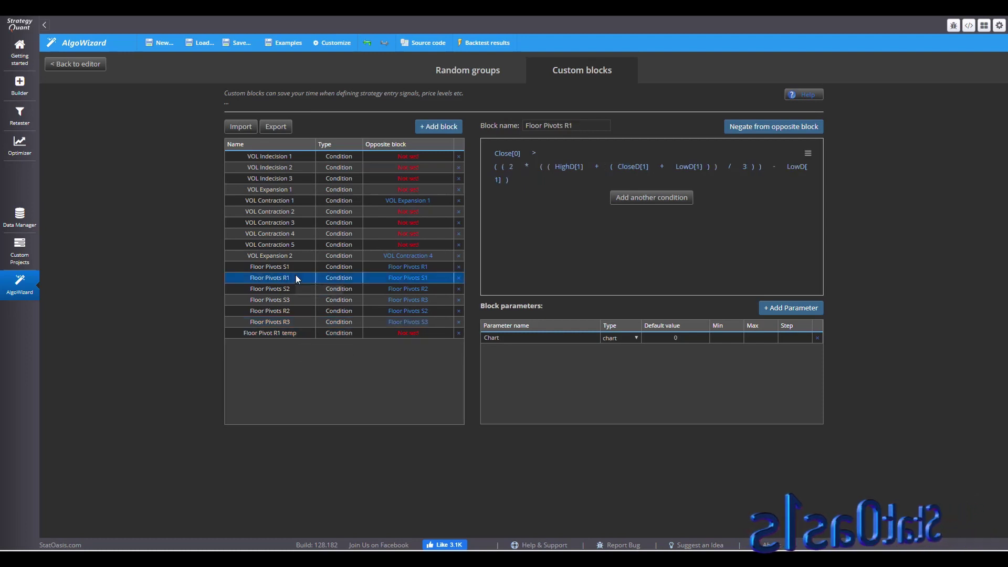
pyautogui.click(298, 334)
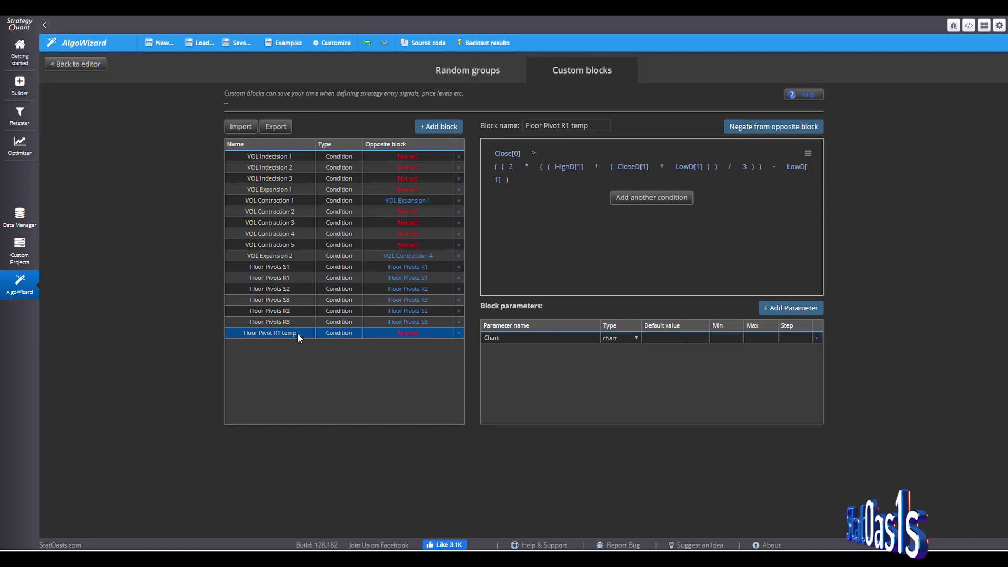
pyautogui.click(459, 333)
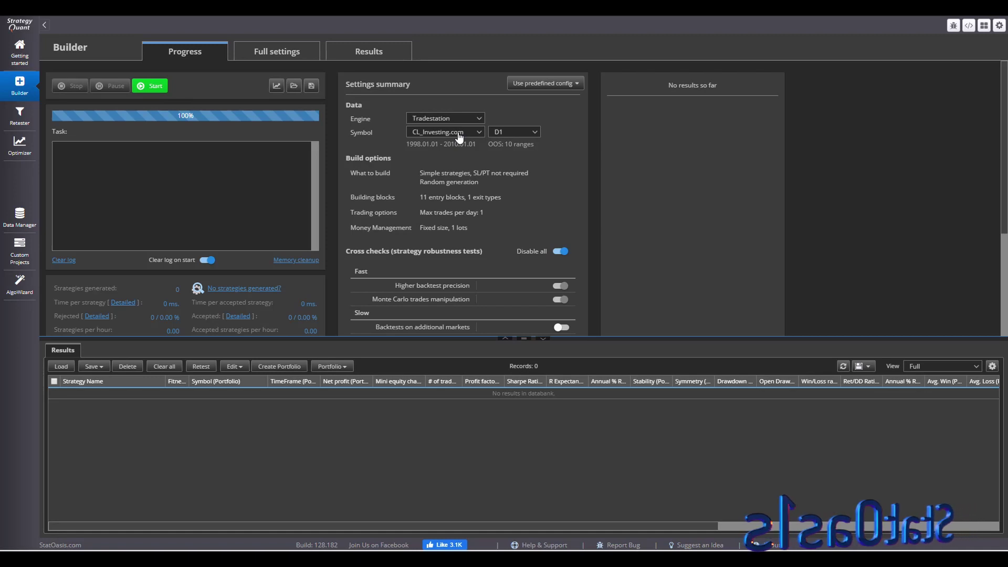
# Open the Builder's full settings and review the backtest Data settings
pyautogui.click(545, 340)
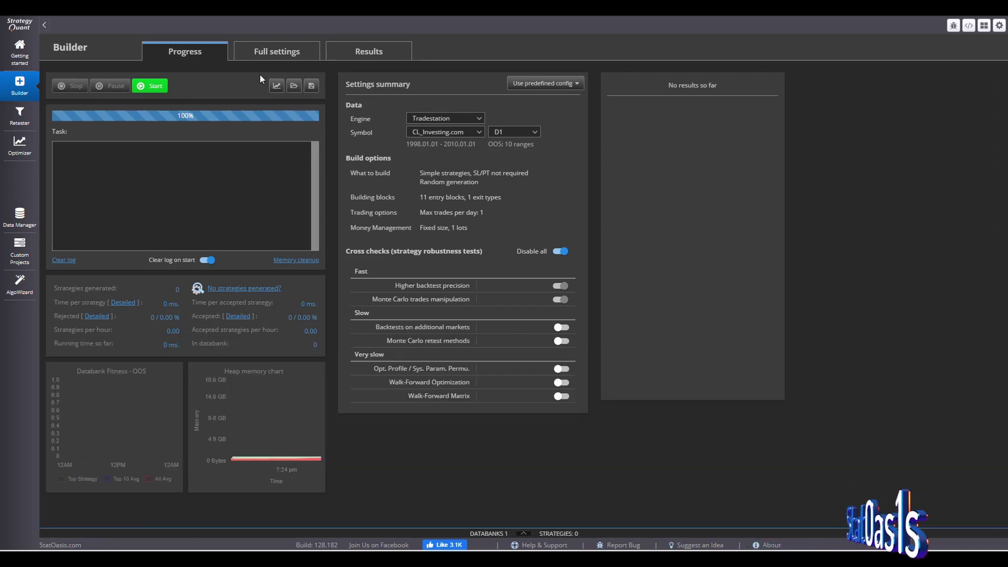
pyautogui.click(262, 51)
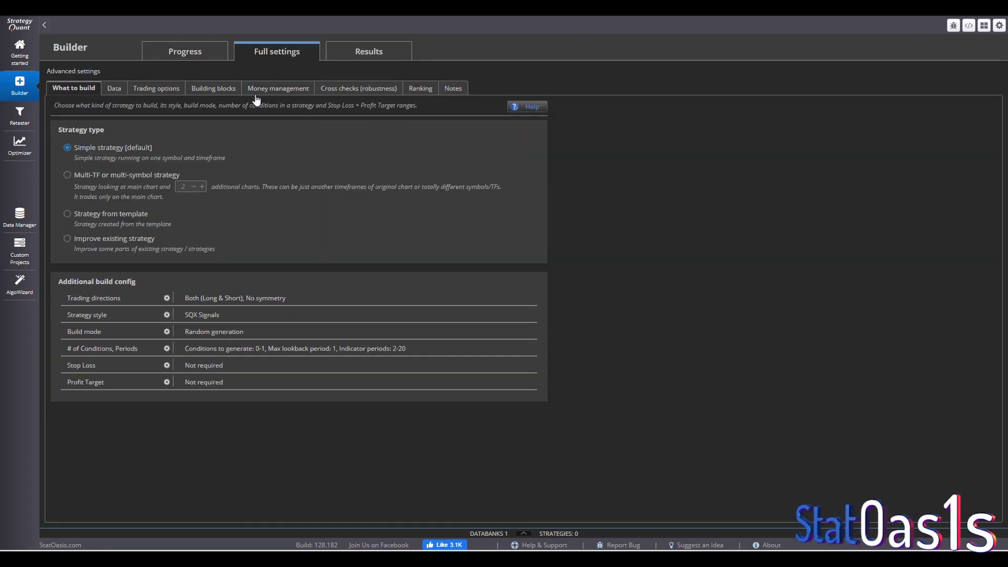
pyautogui.click(114, 89)
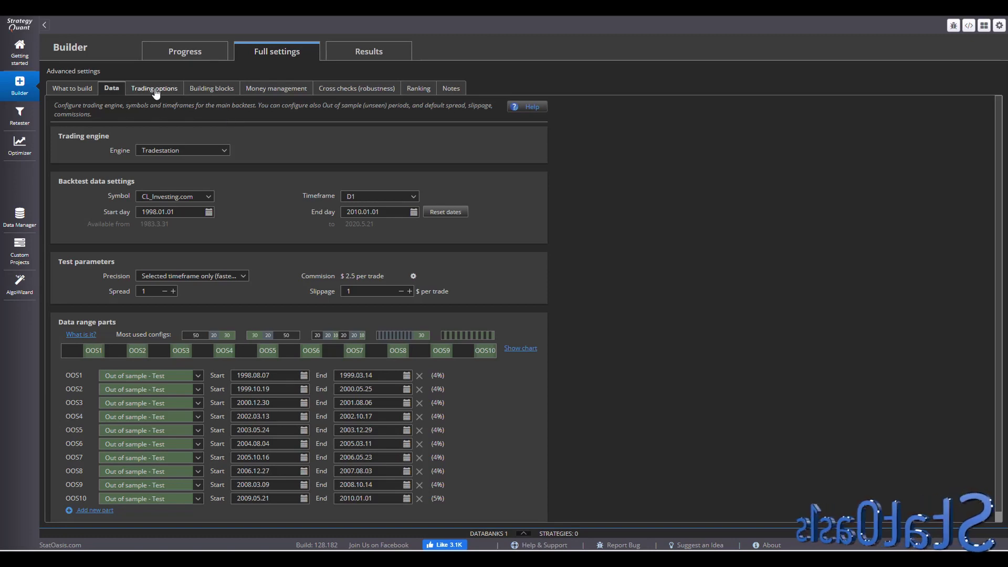
pyautogui.click(80, 90)
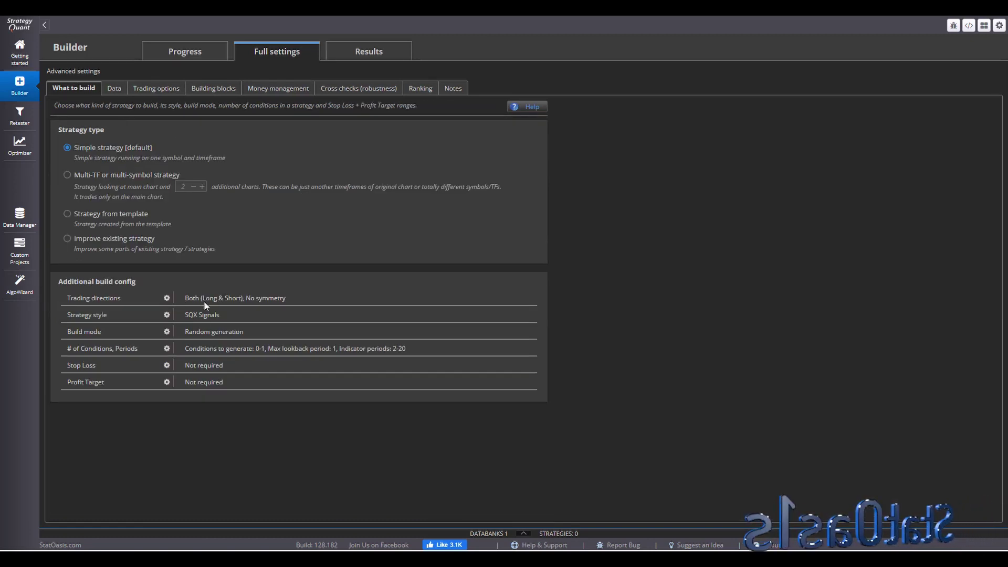
# Keep both long and short trading directions and save the 0–1 entry conditions setting
pyautogui.click(167, 298)
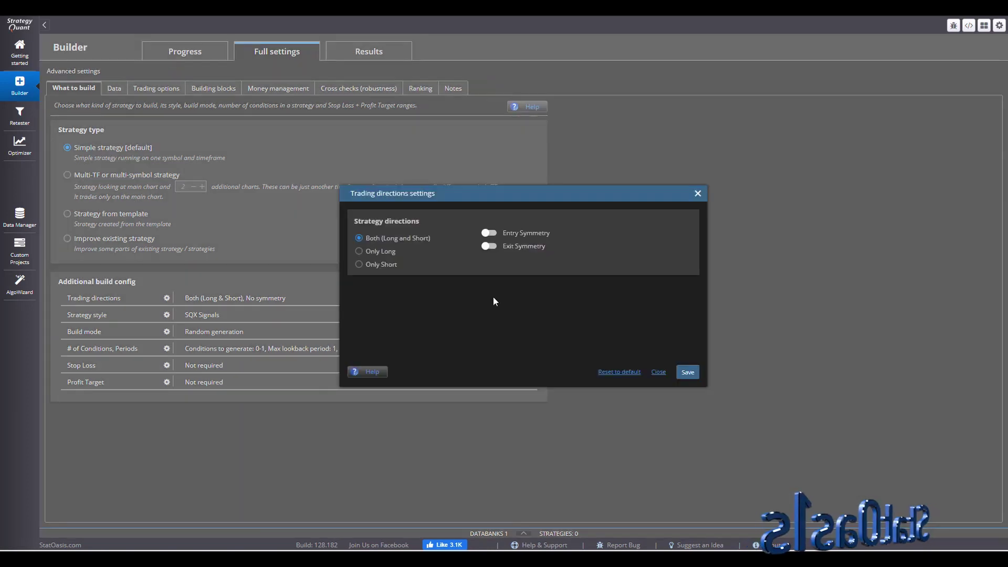
pyautogui.click(686, 376)
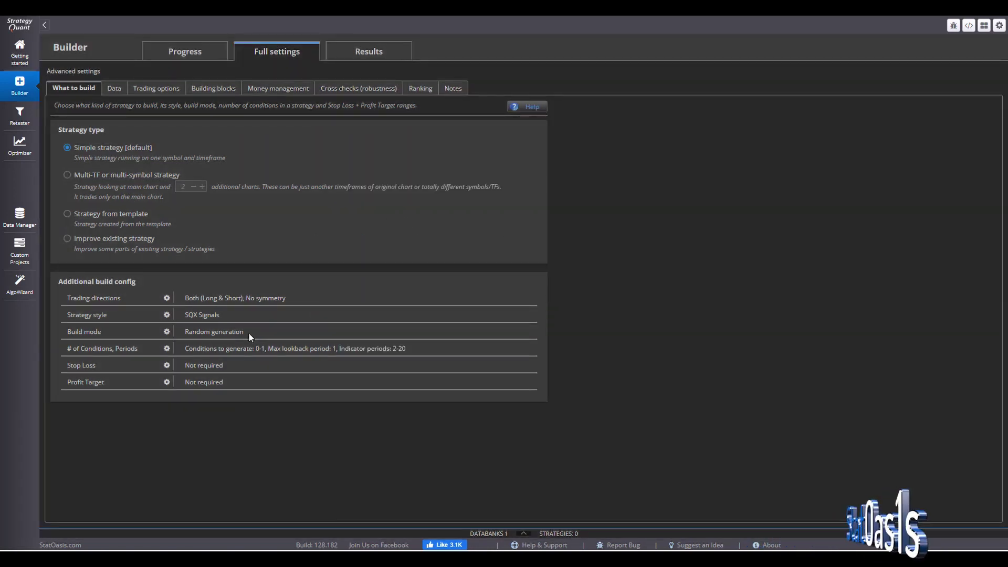
pyautogui.click(167, 350)
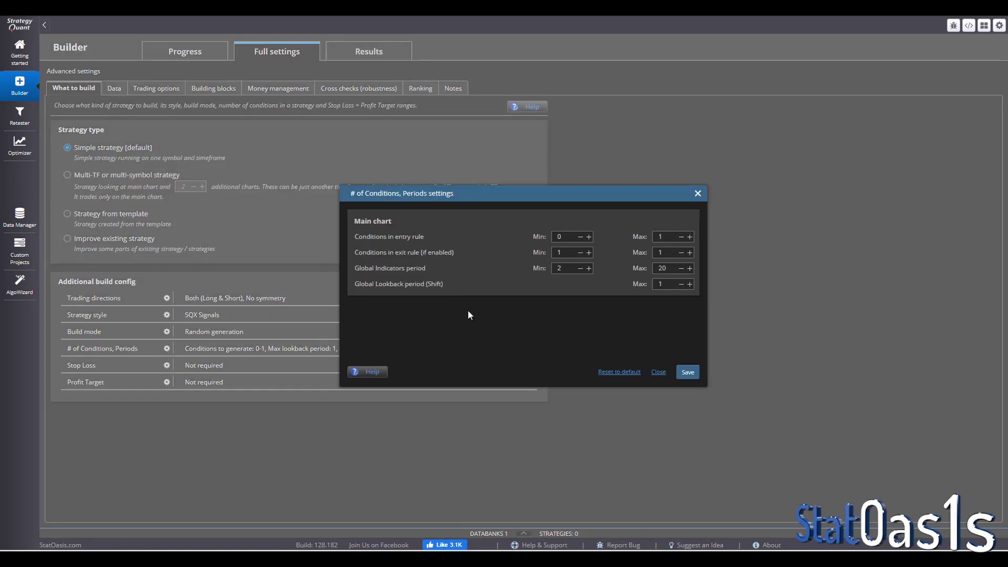
pyautogui.doubleClick(664, 237)
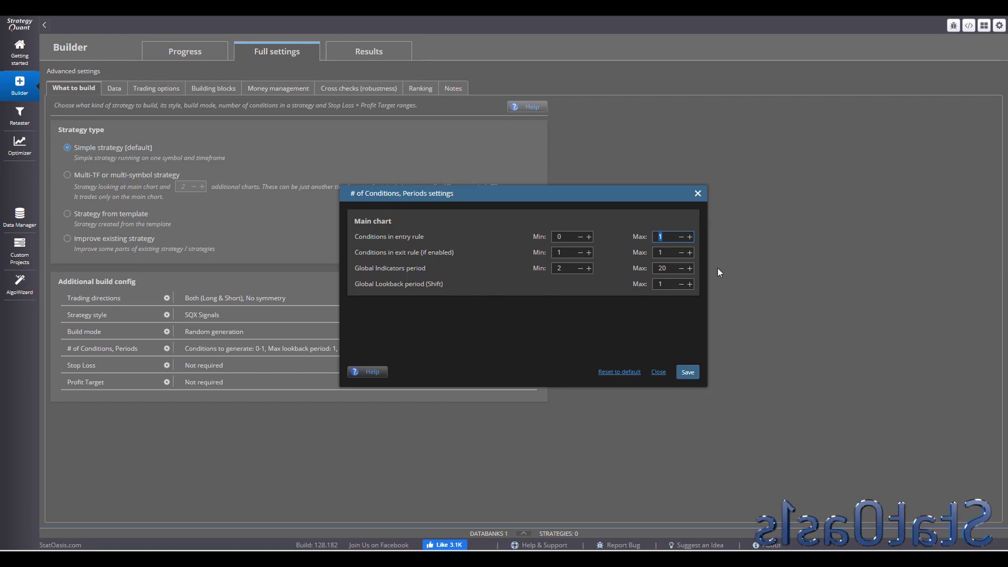
pyautogui.click(687, 374)
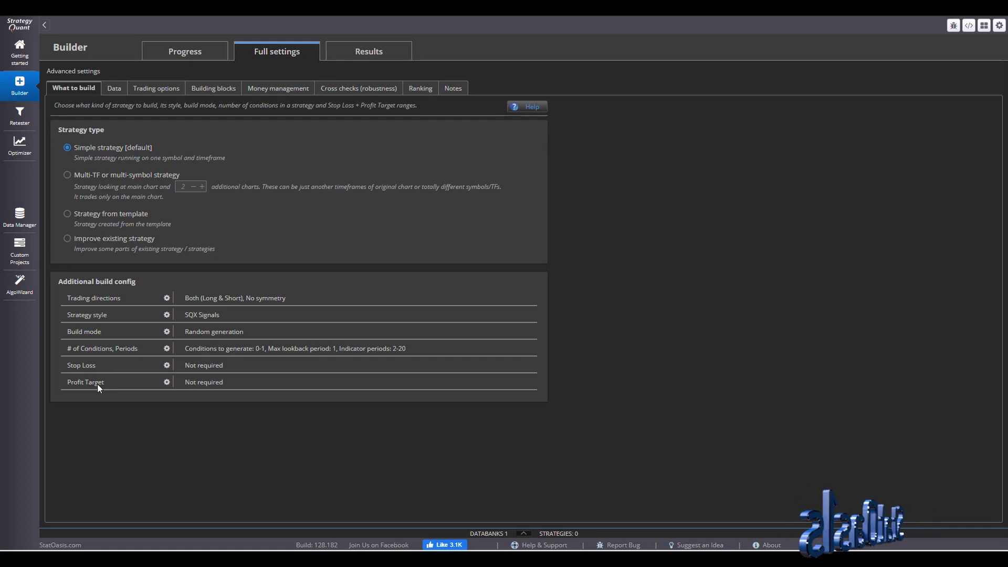
pyautogui.click(206, 91)
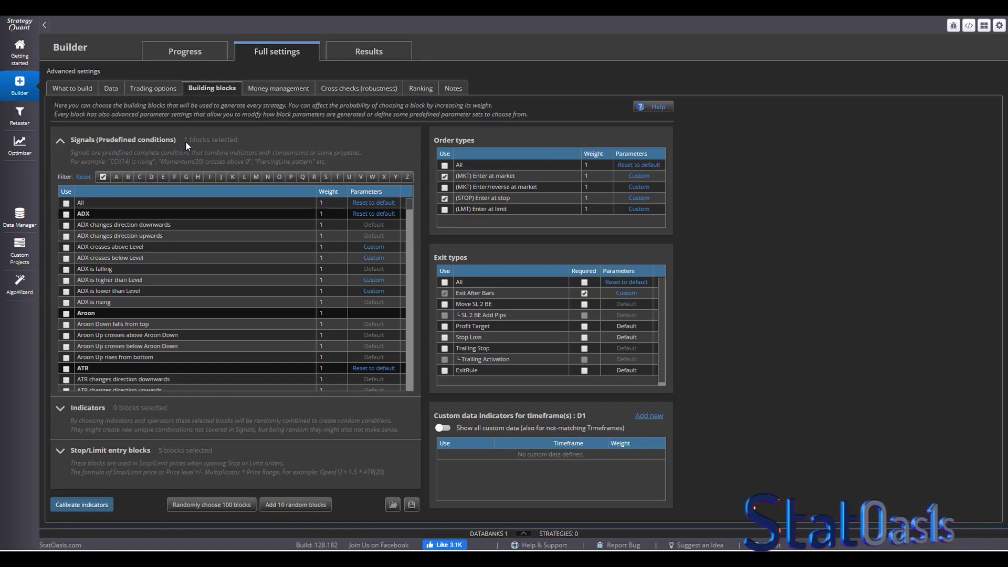
# Leave all signal blocks unchecked and scroll through the five selected Stop/Limit entry blocks
pyautogui.click(67, 203)
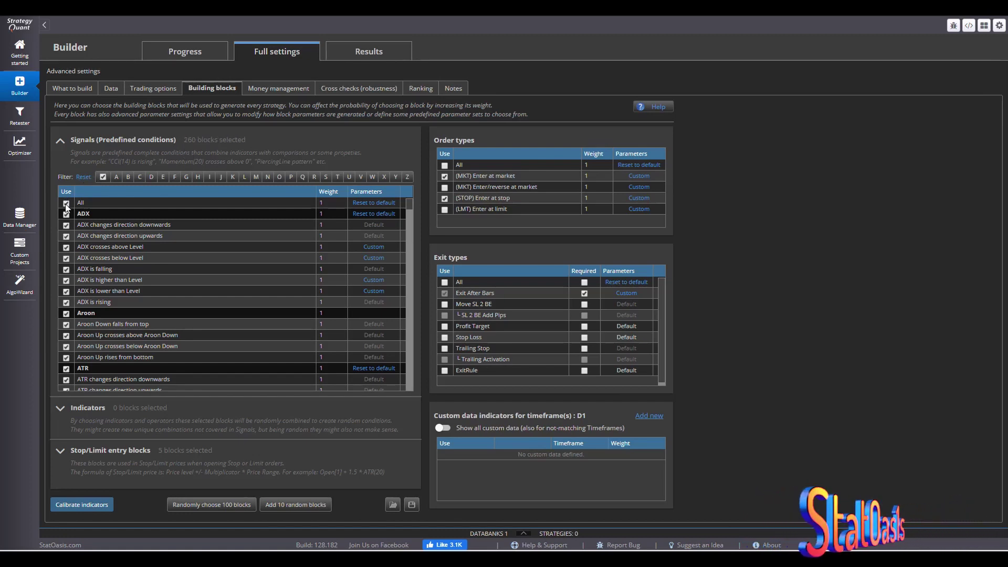
pyautogui.click(67, 203)
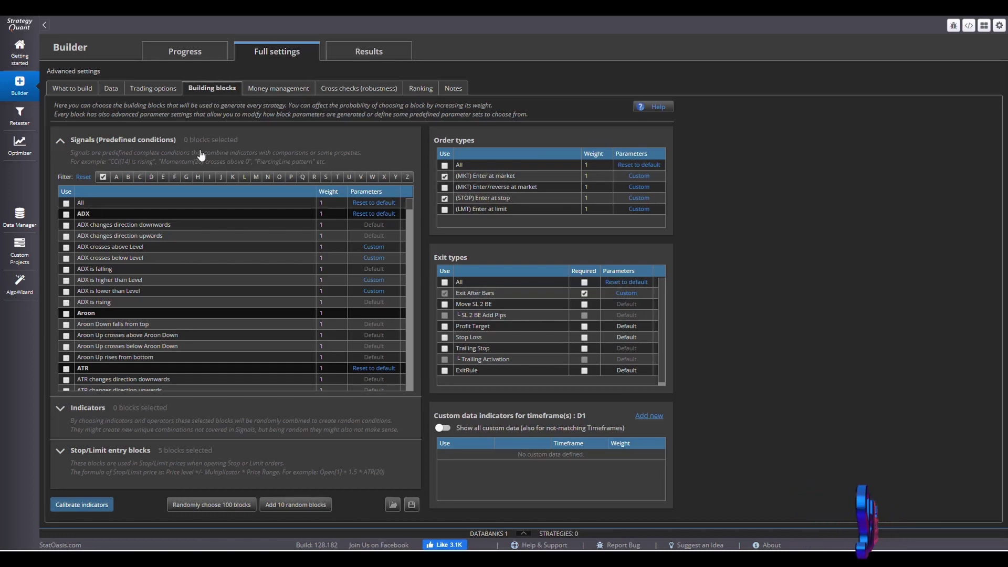
pyautogui.click(61, 140)
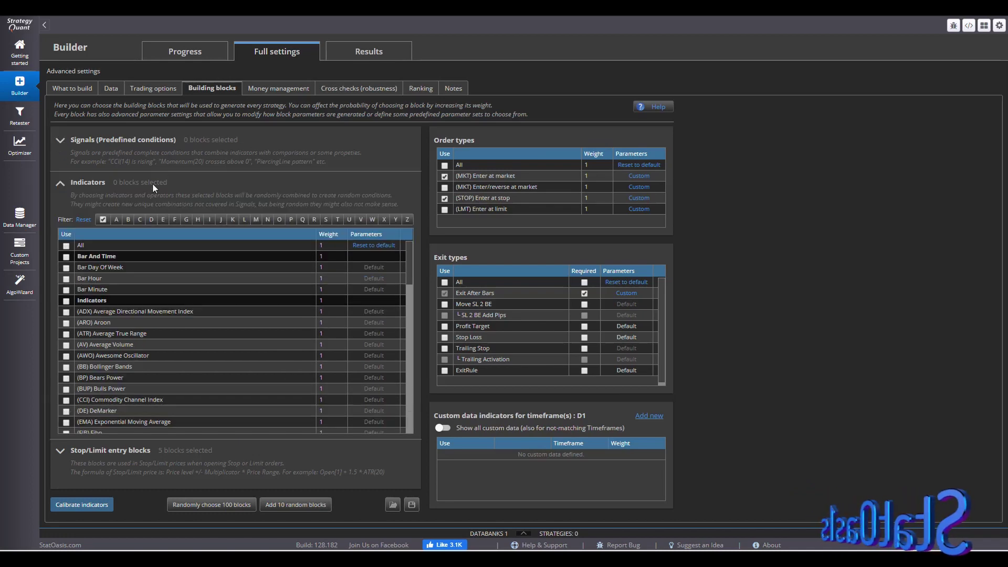
pyautogui.click(61, 184)
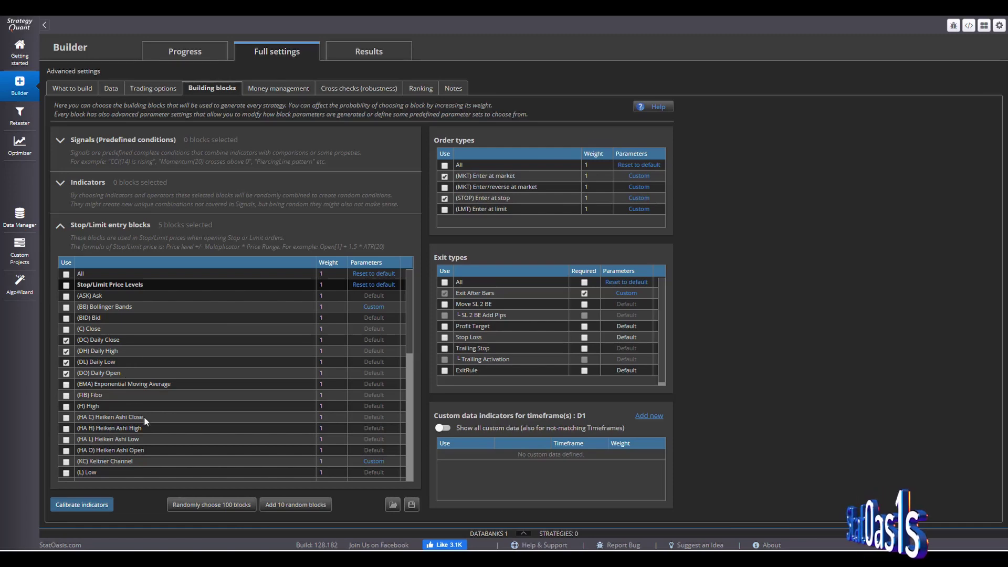
pyautogui.scroll(-2, 144, 417)
pyautogui.scroll(-2, 143, 417)
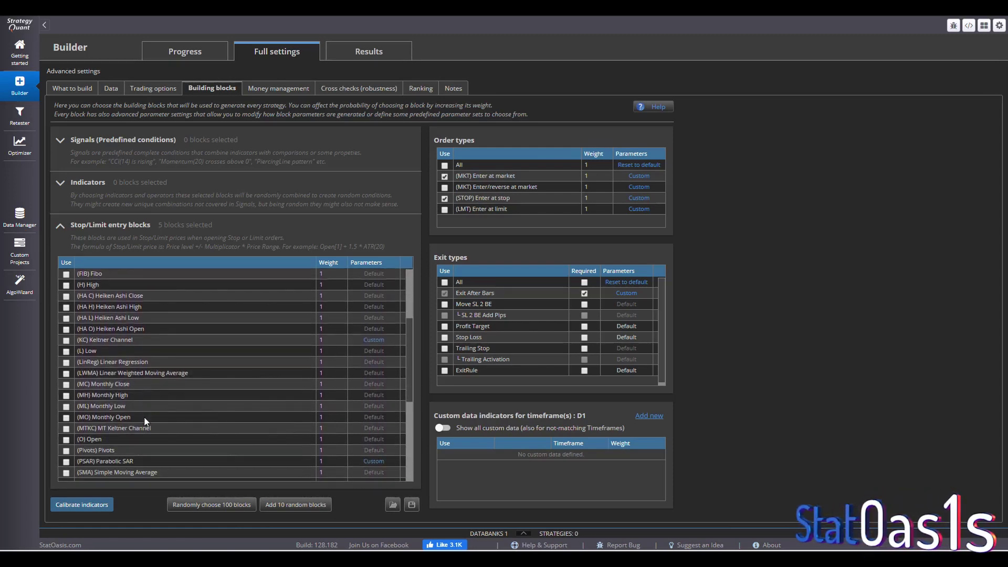
pyautogui.scroll(-2, 144, 417)
pyautogui.scroll(-3, 144, 417)
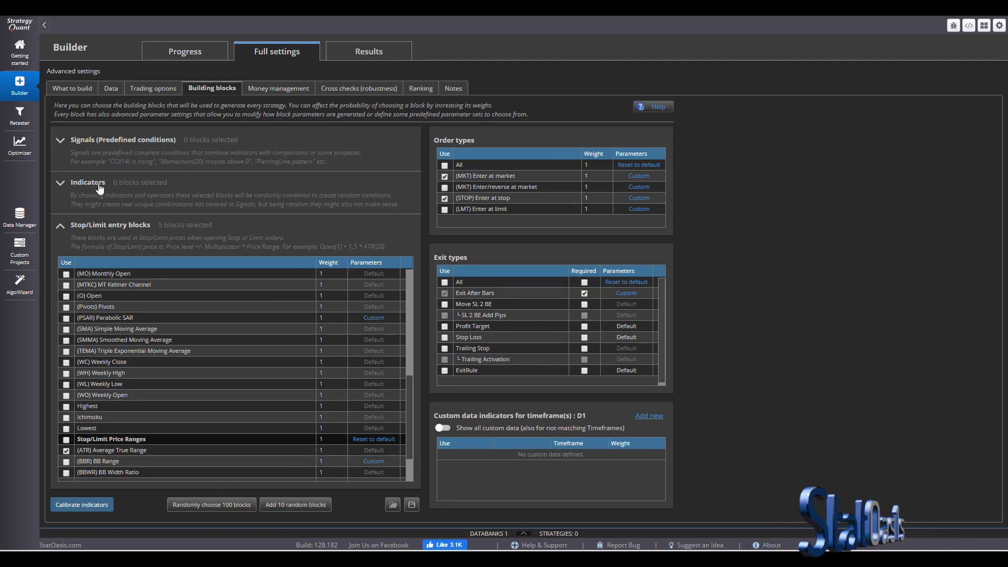
# Scroll the Signals list to the unchecked custom Floor Pivots conditions, then go to AlgoWizard
pyautogui.click(59, 141)
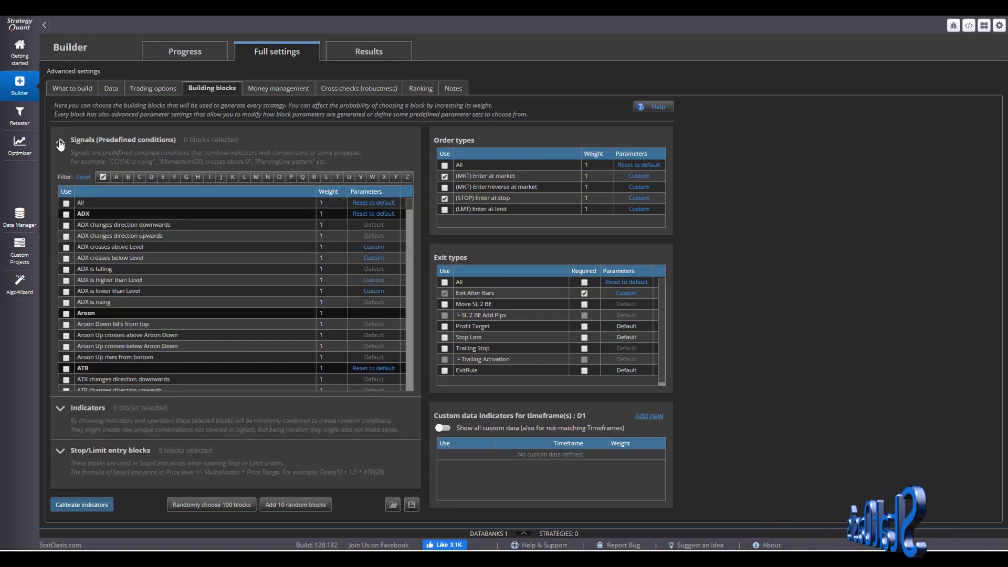
pyautogui.moveTo(410, 203); pyautogui.dragTo(420, 254)
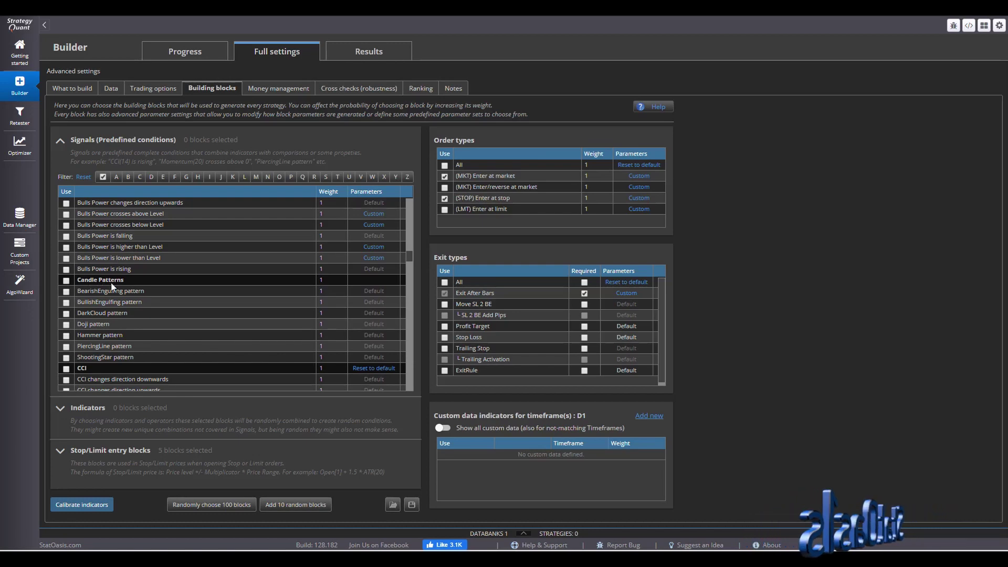
pyautogui.scroll(-2, 114, 345)
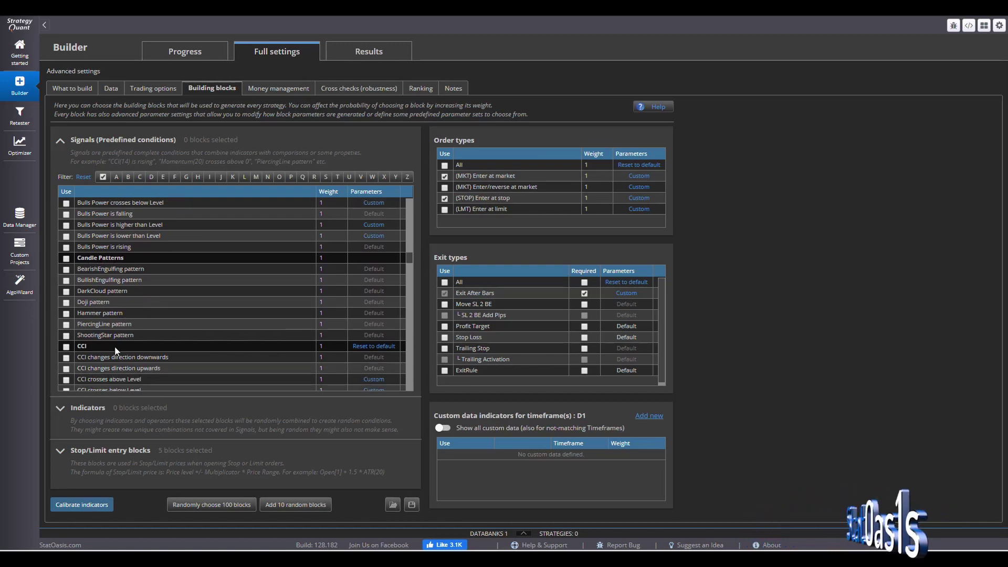
pyautogui.scroll(-4, 115, 348)
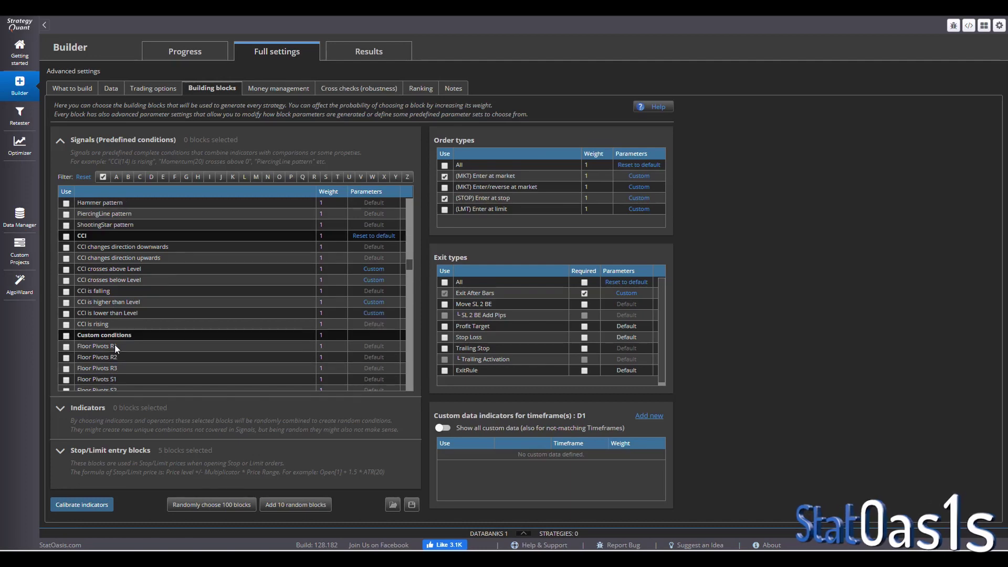
pyautogui.scroll(-3, 116, 347)
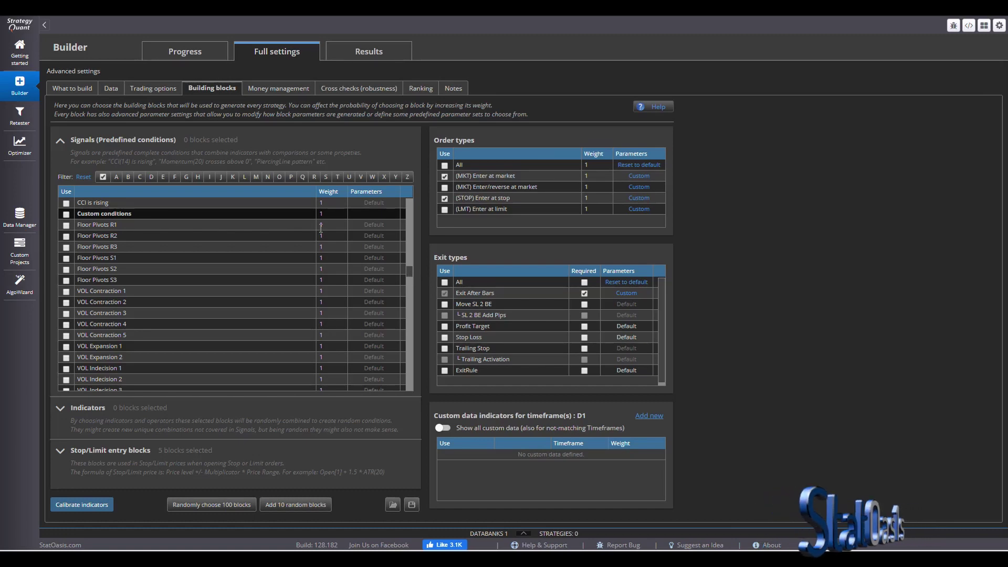
pyautogui.click(20, 284)
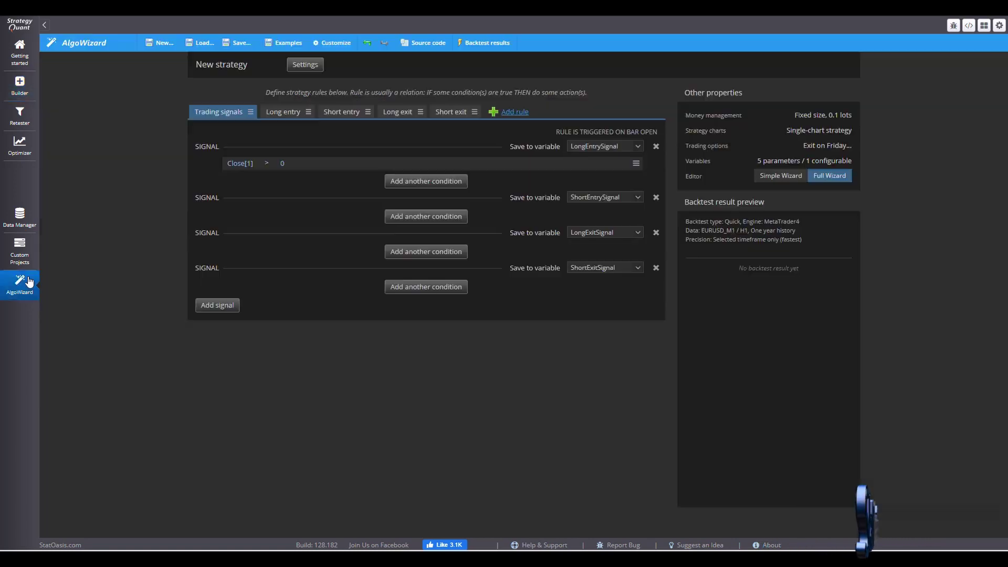
pyautogui.click(332, 48)
pyautogui.click(594, 72)
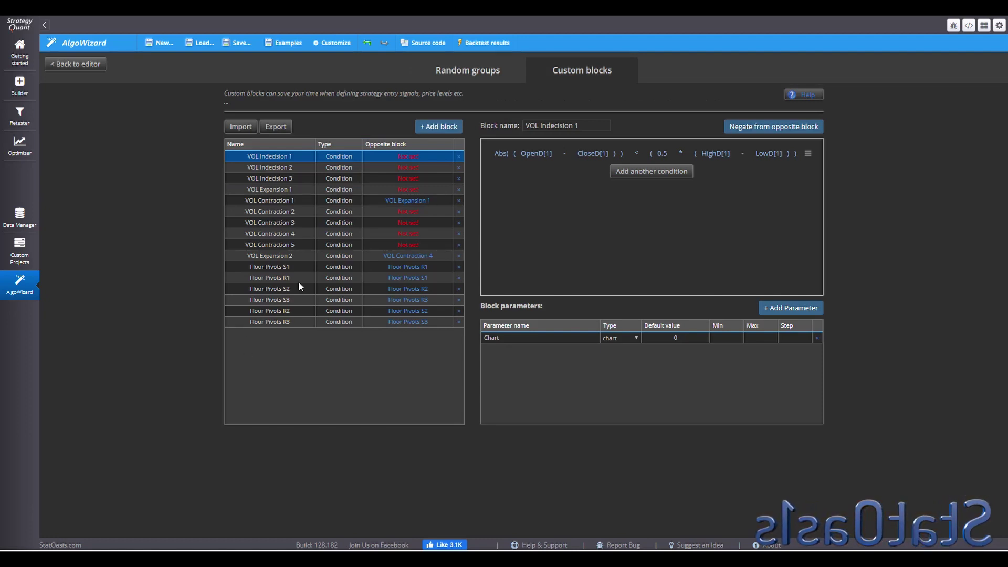
pyautogui.click(22, 89)
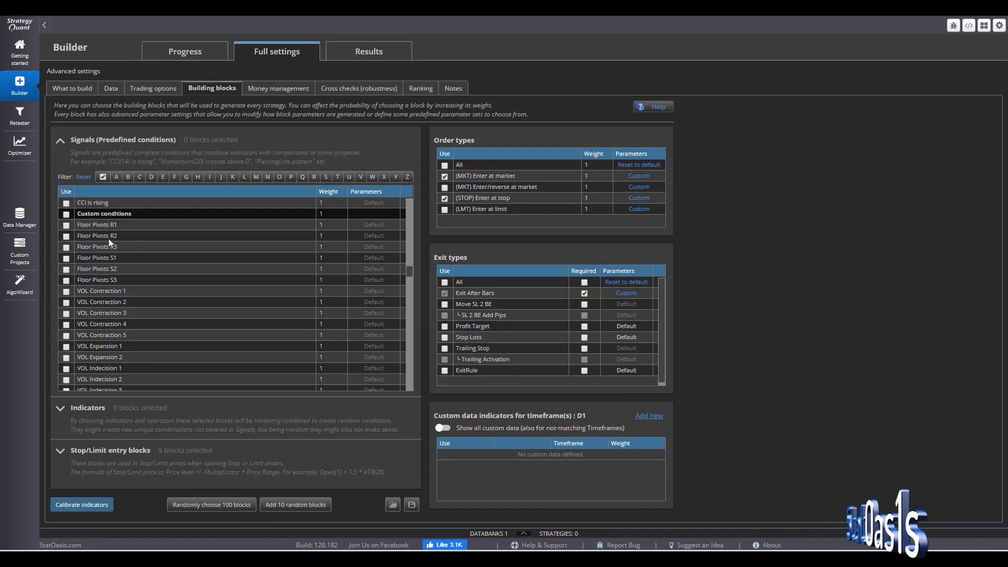
# Tick the Floor Pivots R1, R2 and R3 custom condition signals
pyautogui.click(66, 226)
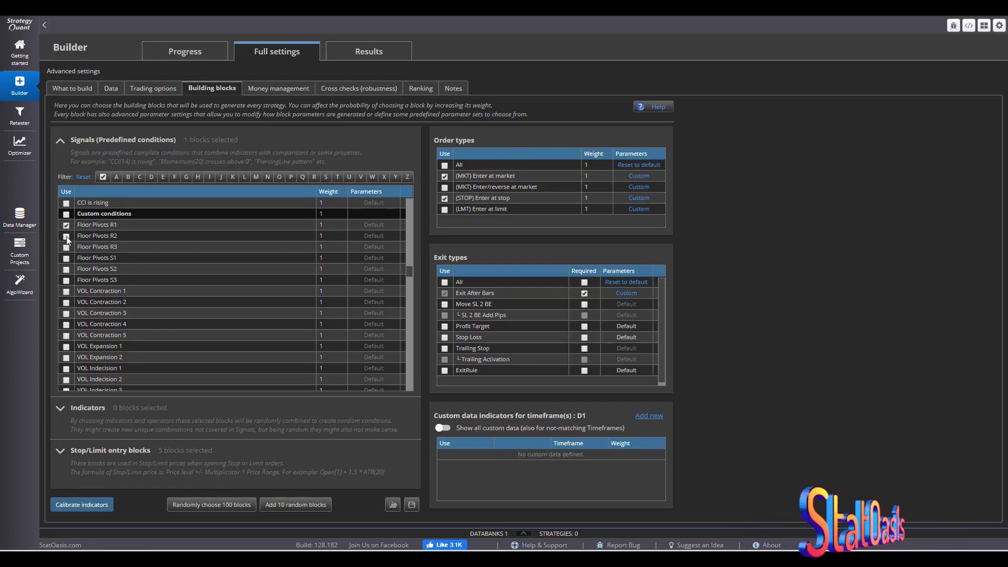
pyautogui.click(67, 237)
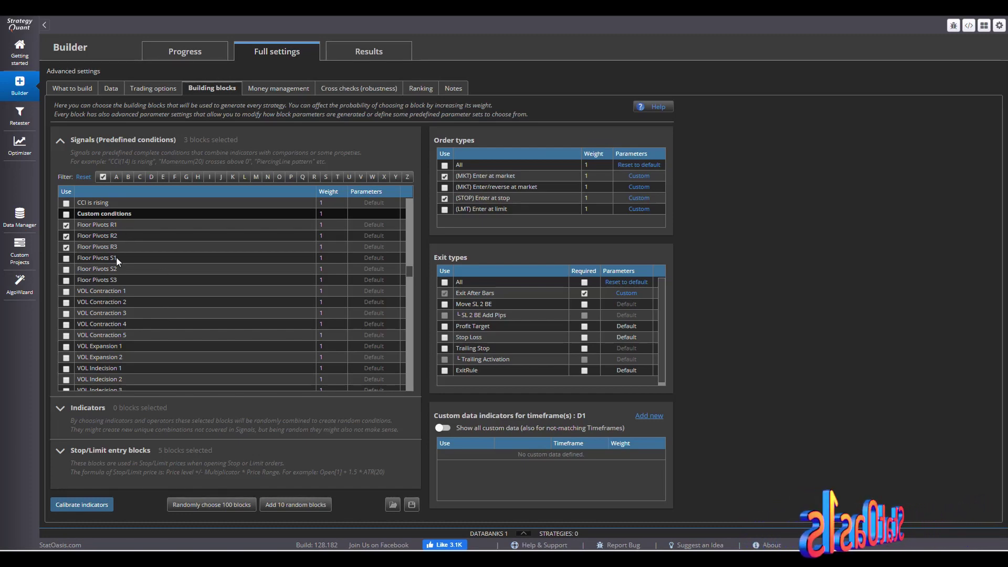
pyautogui.moveTo(411, 278)
pyautogui.mouseDown()
pyautogui.moveTo(427, 393)
pyautogui.moveTo(418, 367)
pyautogui.moveTo(429, 285)
pyautogui.mouseUp()
pyautogui.click(113, 450)
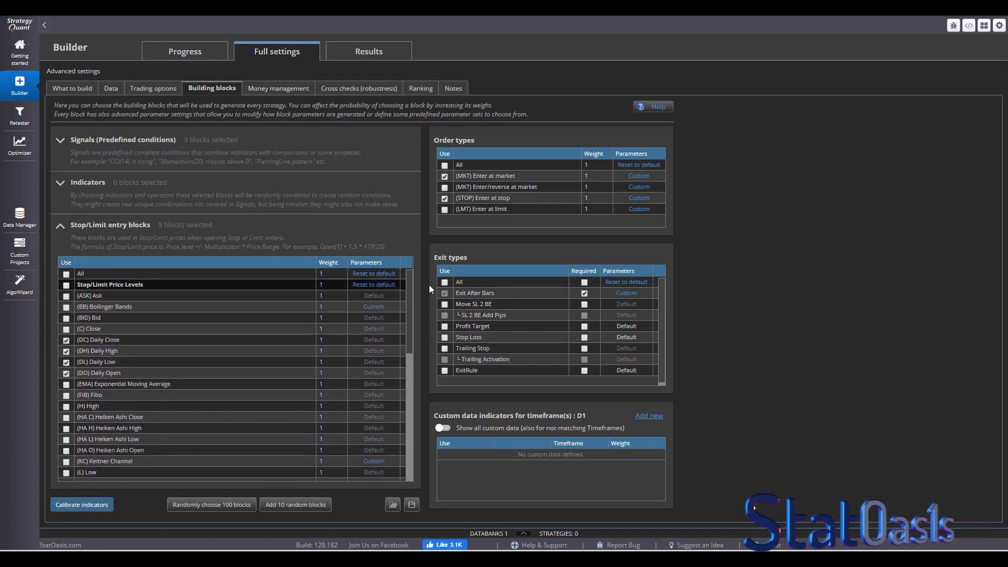
pyautogui.click(97, 141)
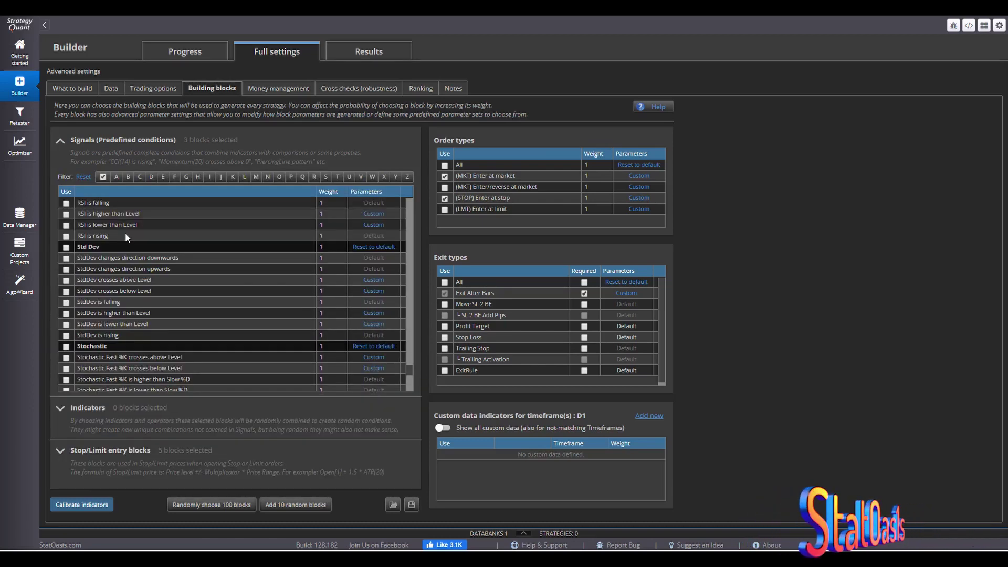
pyautogui.scroll(1, 162, 297)
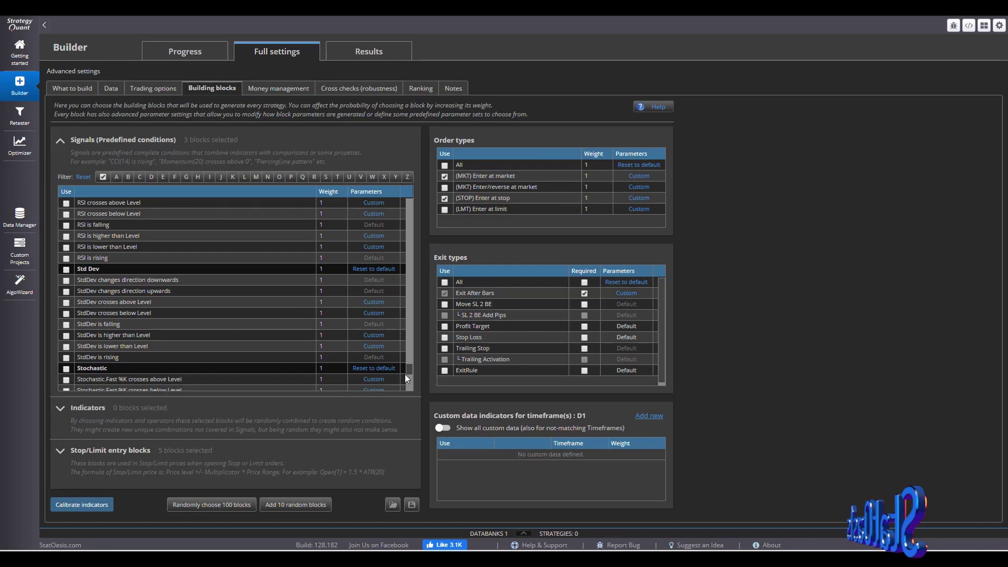
pyautogui.moveTo(411, 368); pyautogui.dragTo(415, 273)
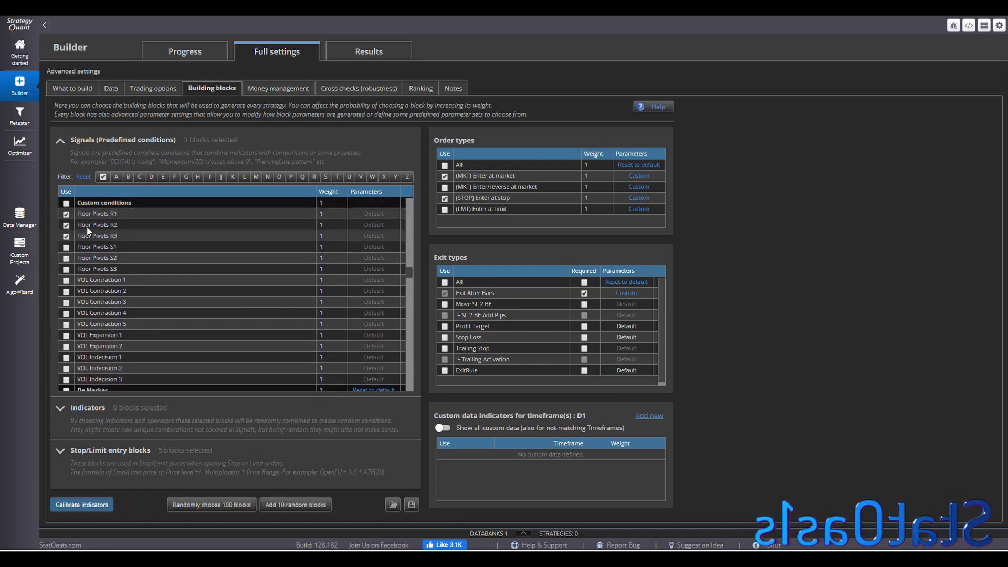
pyautogui.click(68, 88)
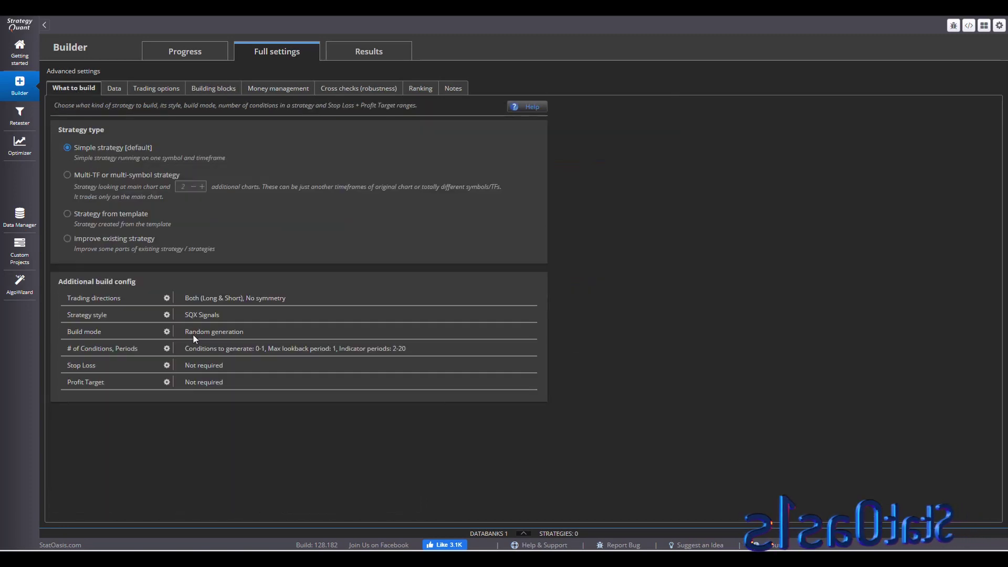
# Restrict the Builder's trading direction to Only Long
pyautogui.click(167, 297)
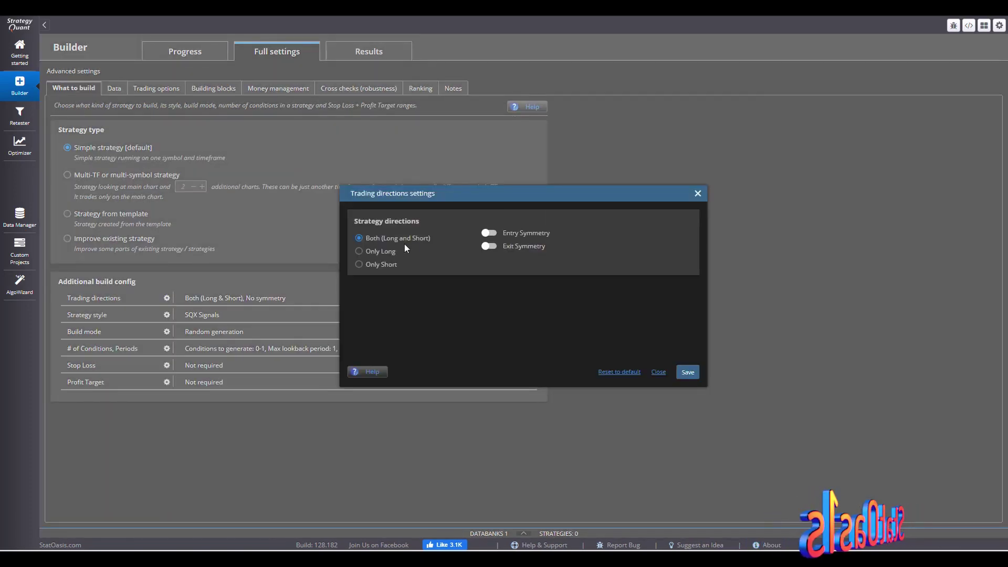
pyautogui.click(379, 251)
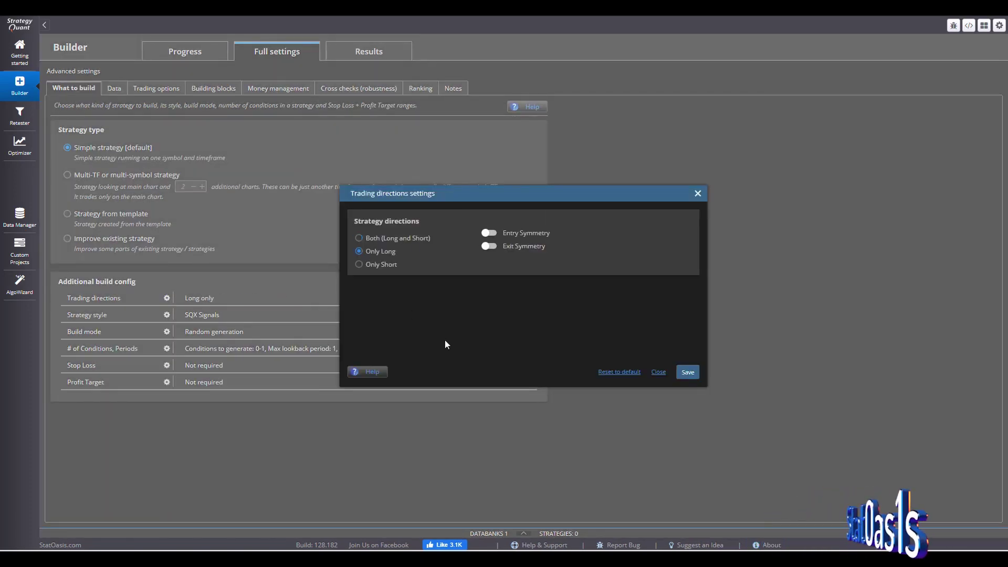
pyautogui.click(688, 372)
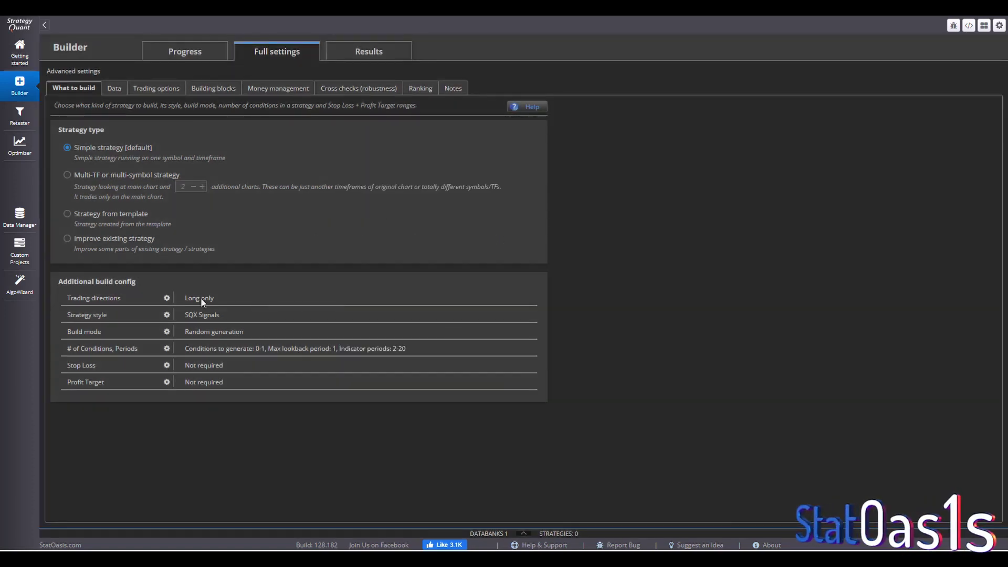
pyautogui.click(213, 89)
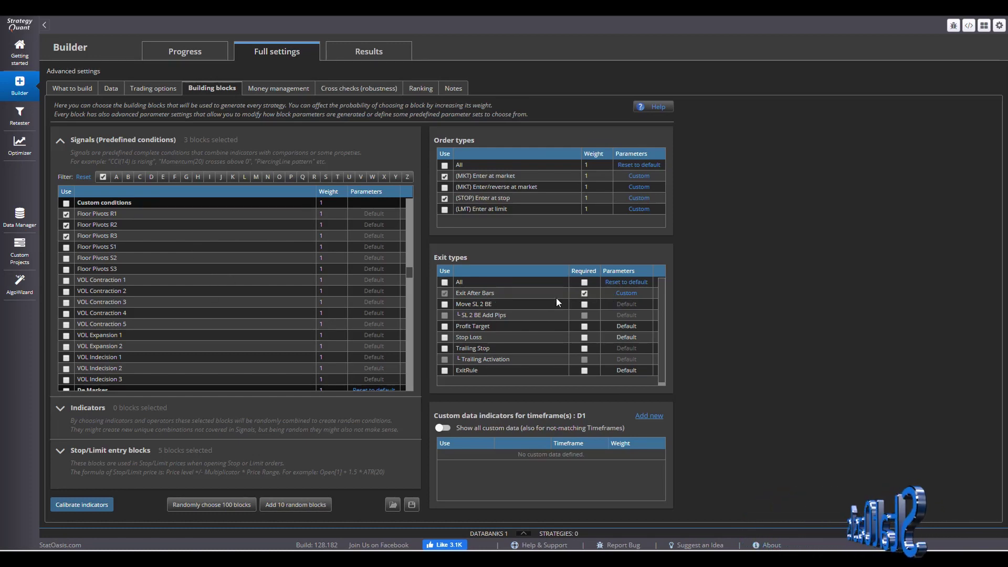
# Make the Exit After Bars parameter randomly generated between 2 and 15 bars
pyautogui.click(626, 294)
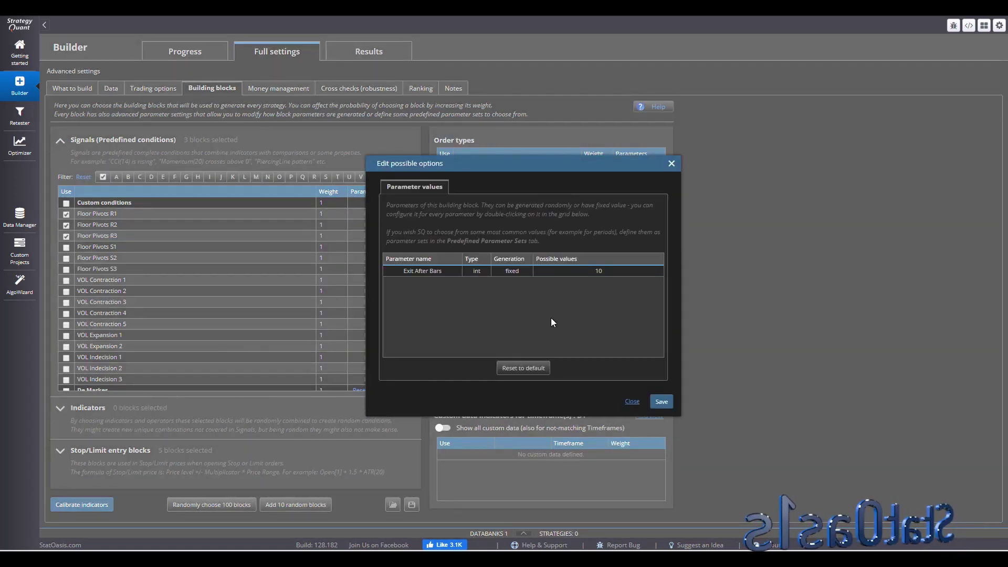
pyautogui.doubleClick(572, 272)
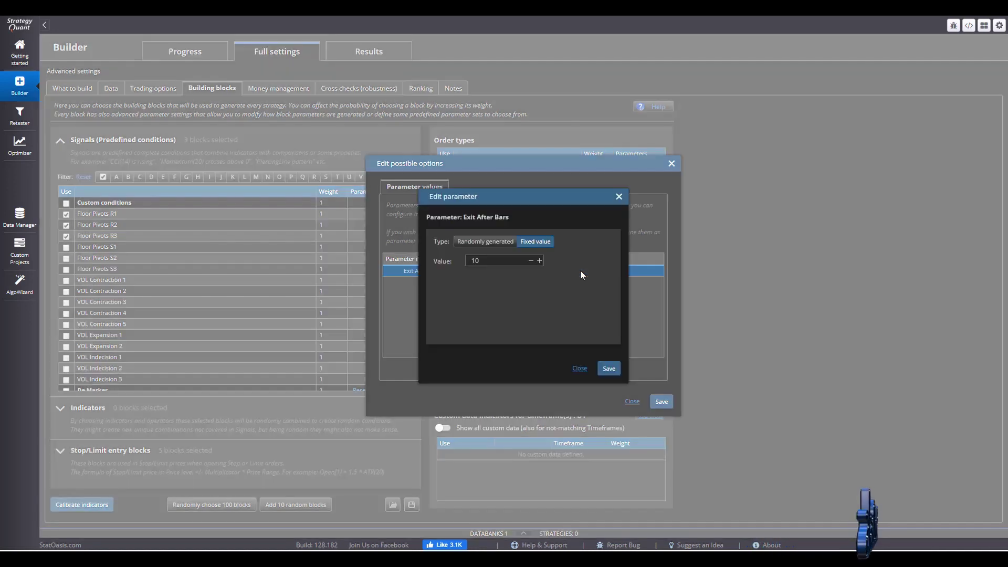
pyautogui.click(492, 246)
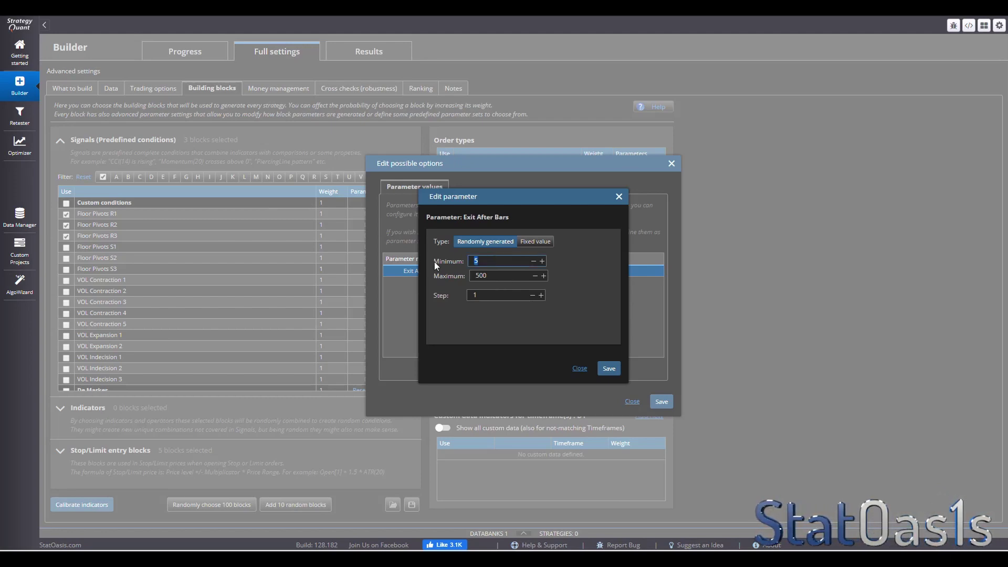
pyautogui.write('2')
pyautogui.doubleClick(499, 275)
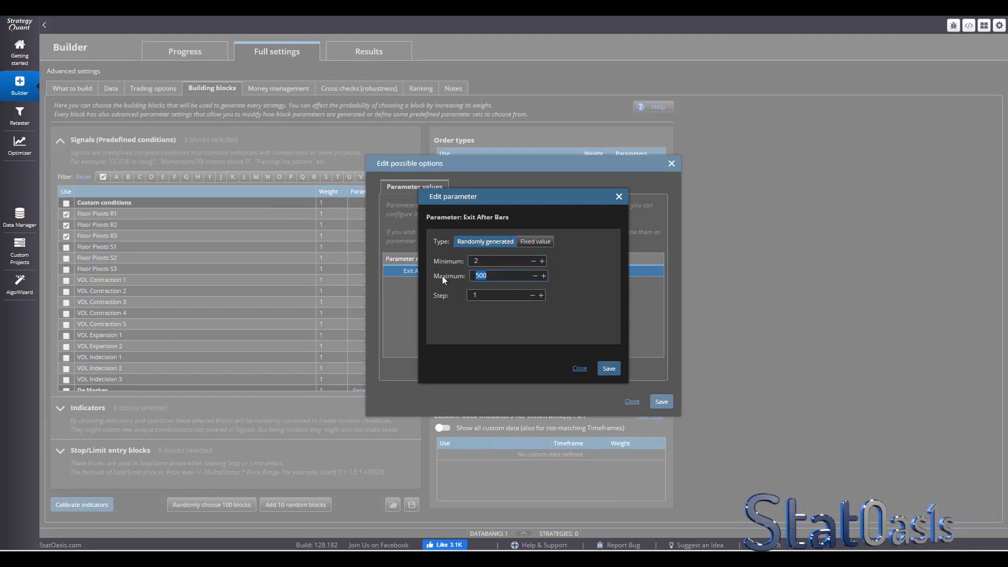
pyautogui.write('15')
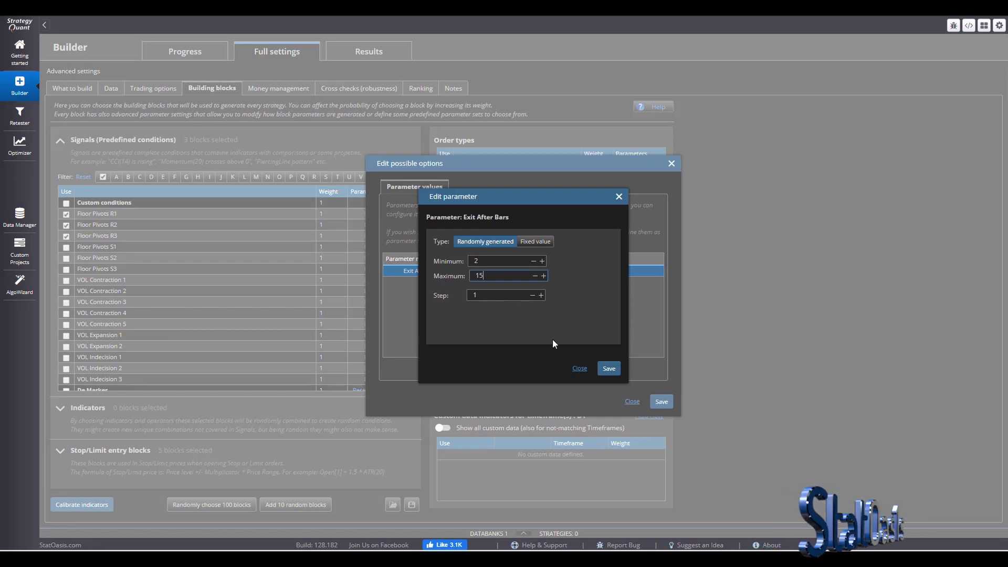
pyautogui.click(607, 369)
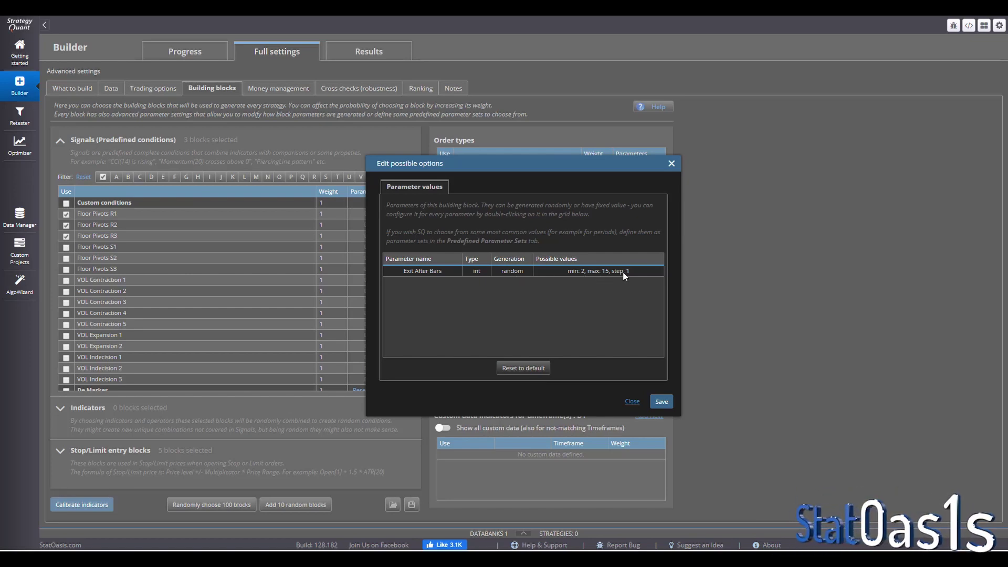
# Change Exit After Bars to a fixed value of 10 and save the exit options
pyautogui.click(591, 272)
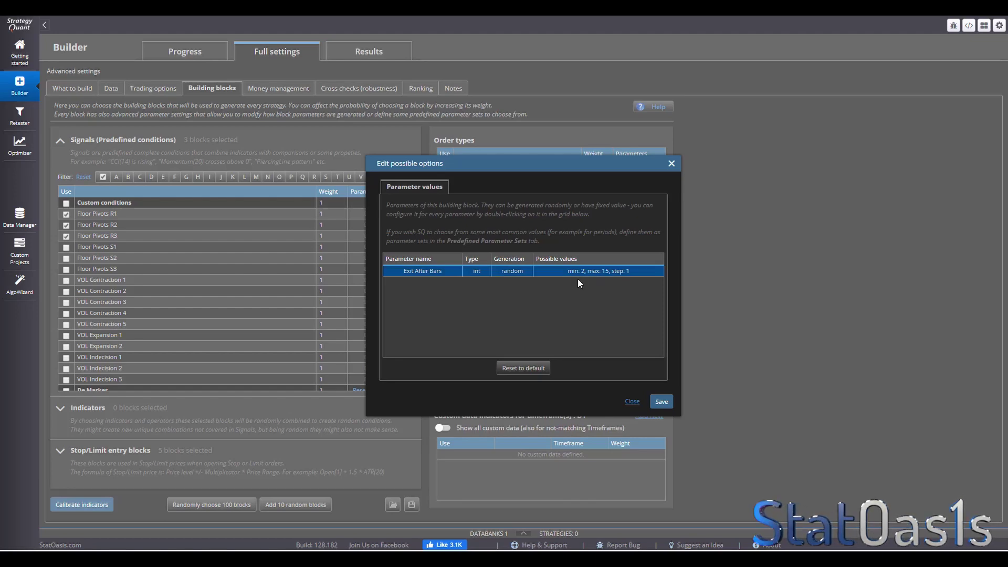
pyautogui.doubleClick(578, 270)
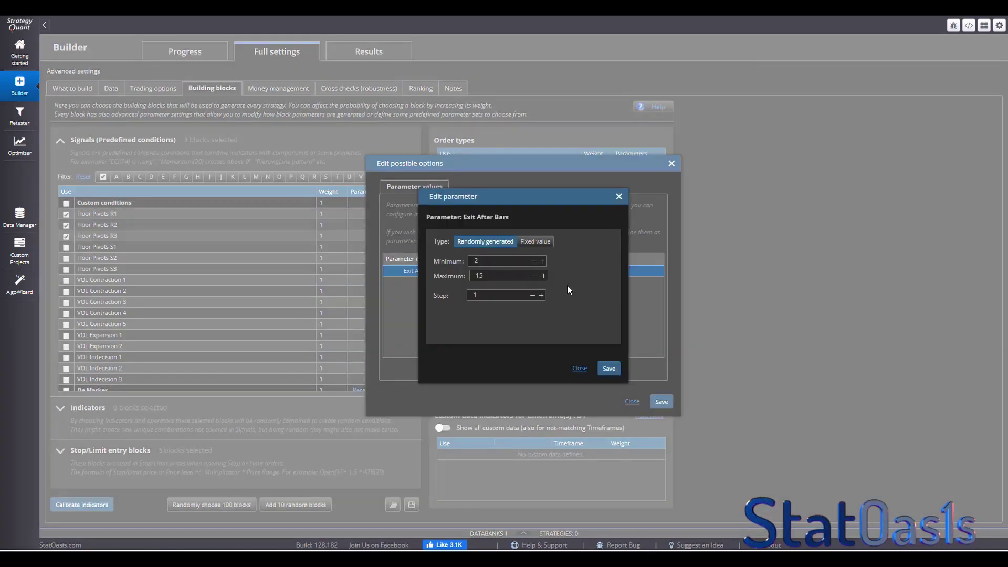
pyautogui.click(535, 242)
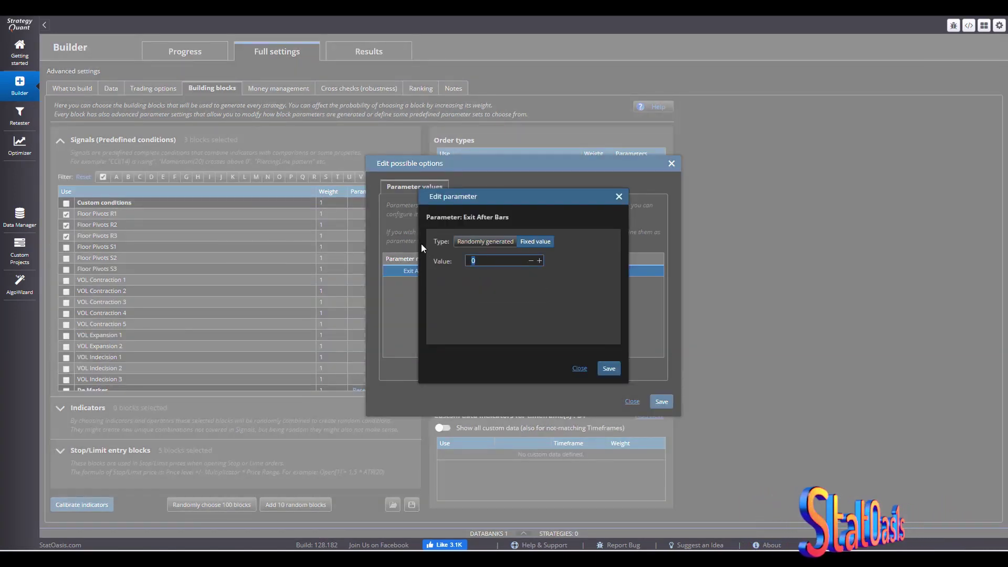
pyautogui.write('10')
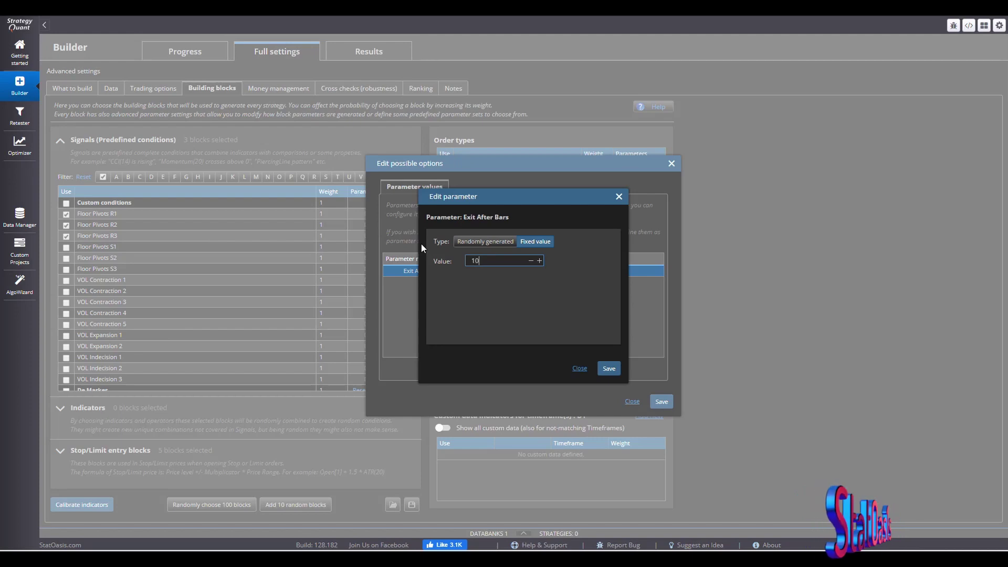
pyautogui.click(609, 368)
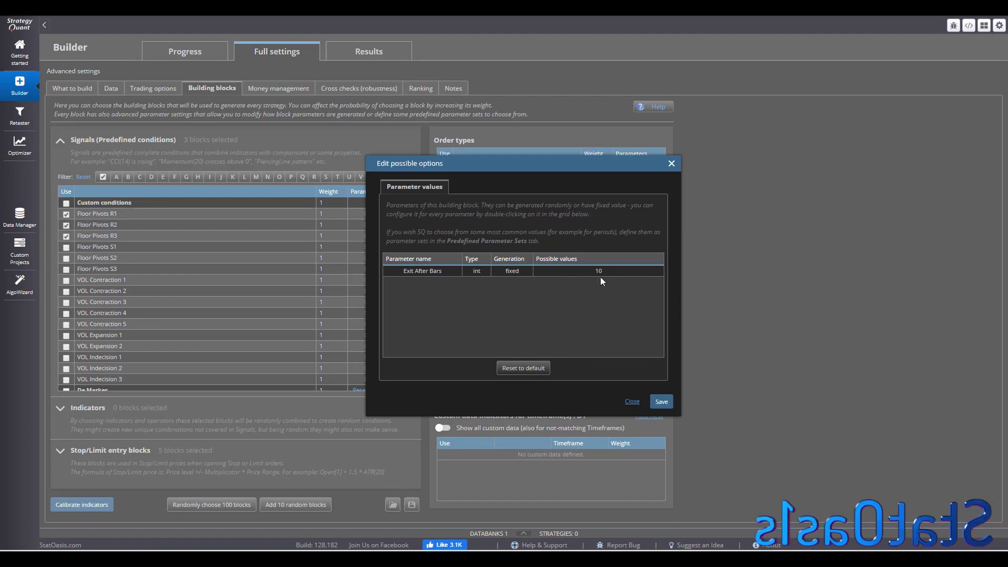
pyautogui.click(661, 403)
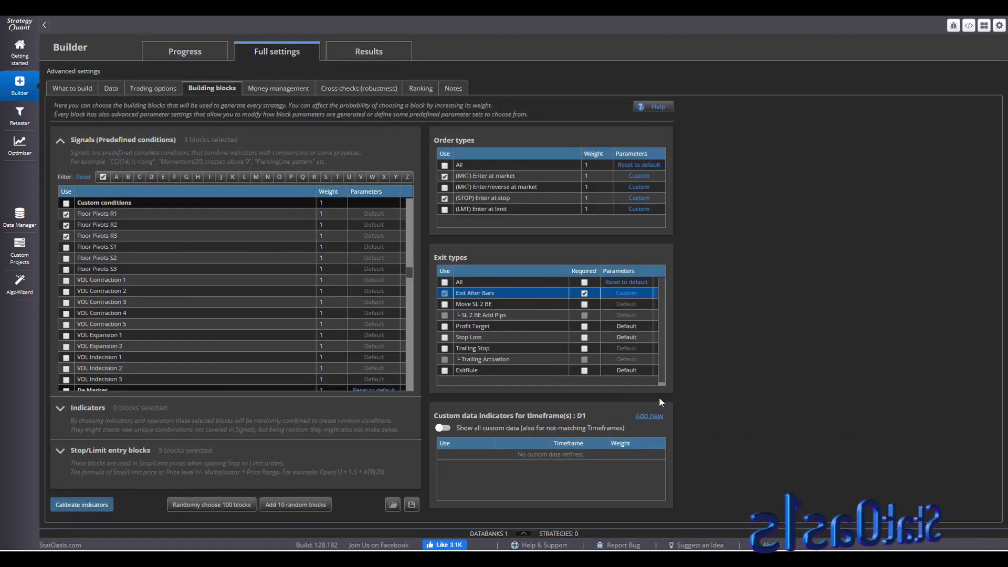
# Check build progress, then view the 13 generated strategies in the databank
pyautogui.click(179, 58)
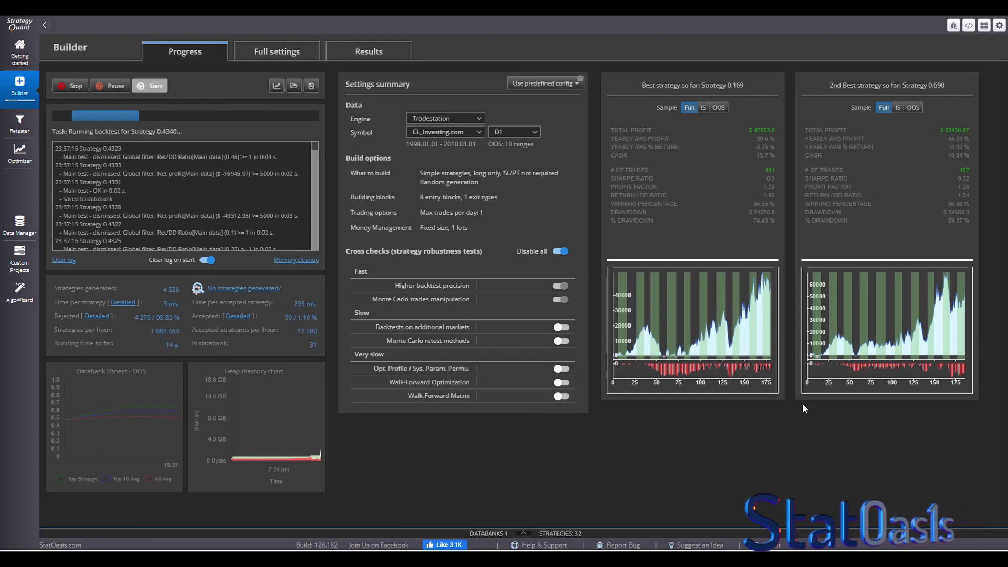
pyautogui.click(525, 534)
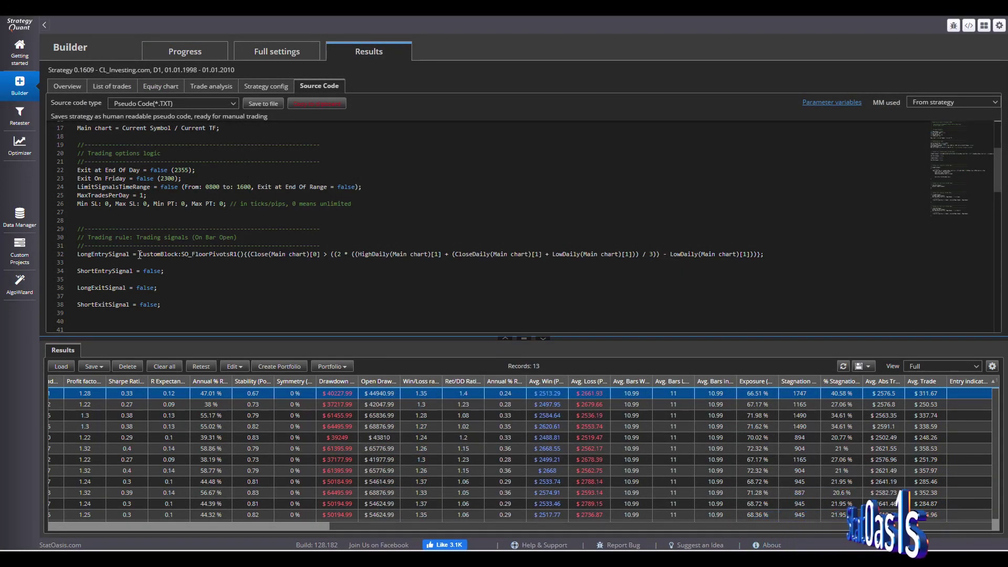
# Show strategy 0.1609 as EasyLanguage for TradeStation and locate the Value2 pivot calculation
pyautogui.moveTo(140, 254); pyautogui.dragTo(179, 255)
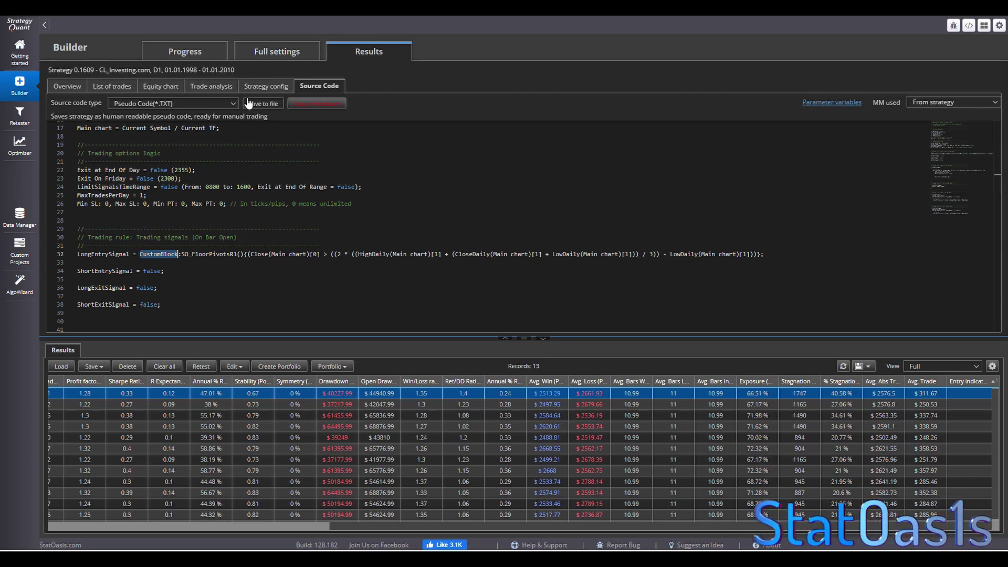
pyautogui.click(231, 103)
pyautogui.click(213, 114)
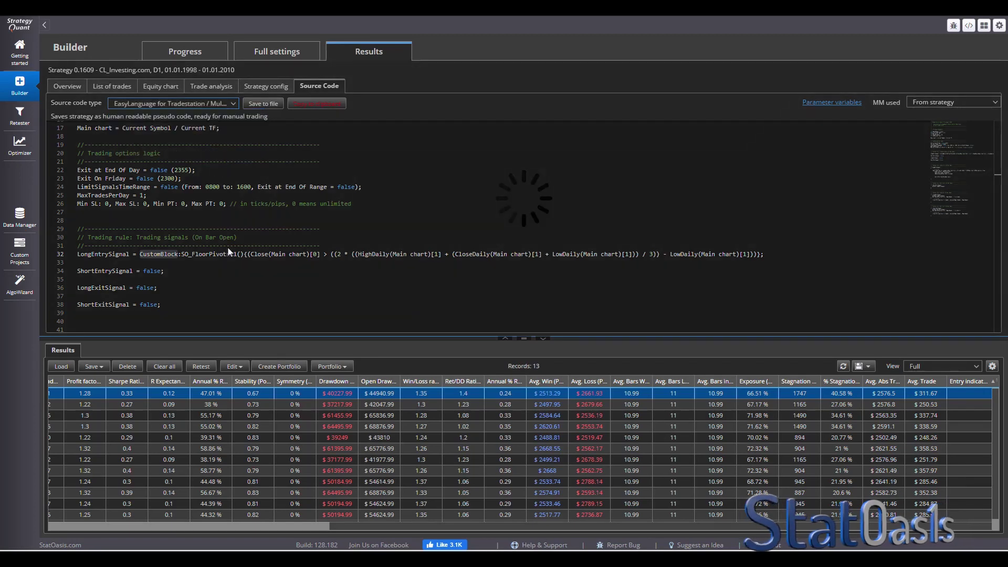
pyautogui.scroll(-5, 225, 275)
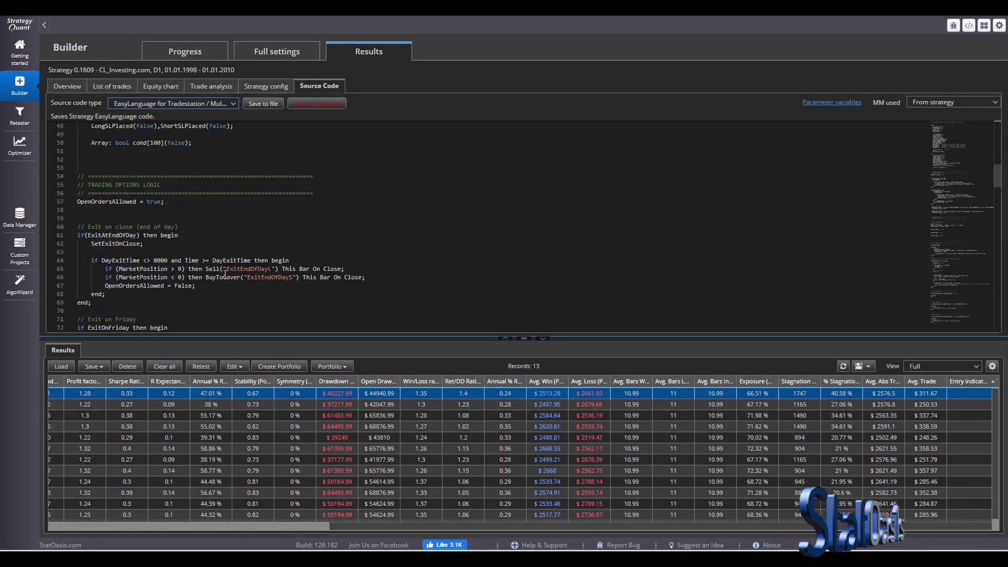
pyautogui.scroll(-10, 263, 226)
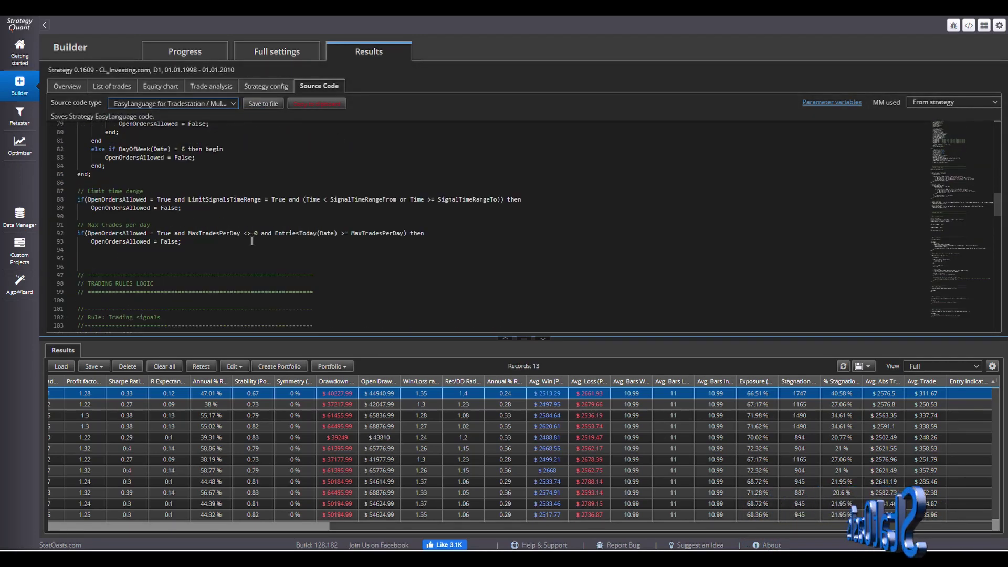
pyautogui.scroll(-5, 252, 241)
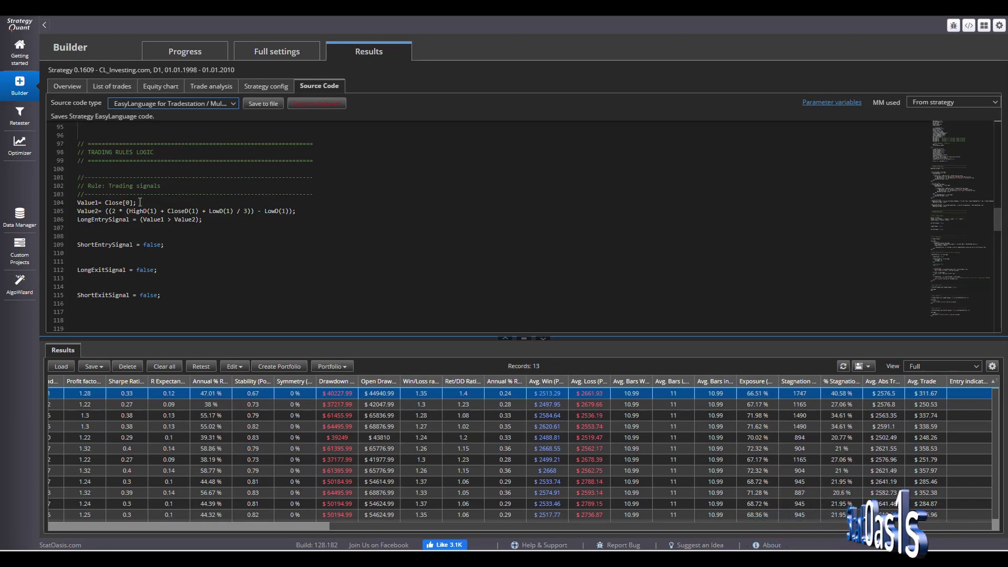
pyautogui.moveTo(140, 202); pyautogui.dragTo(104, 203)
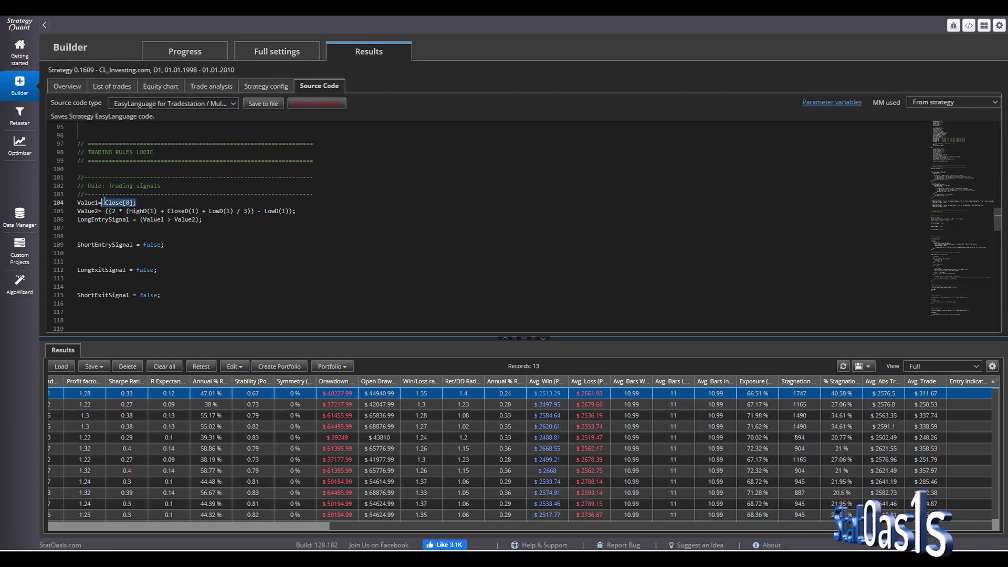
pyautogui.click(202, 220)
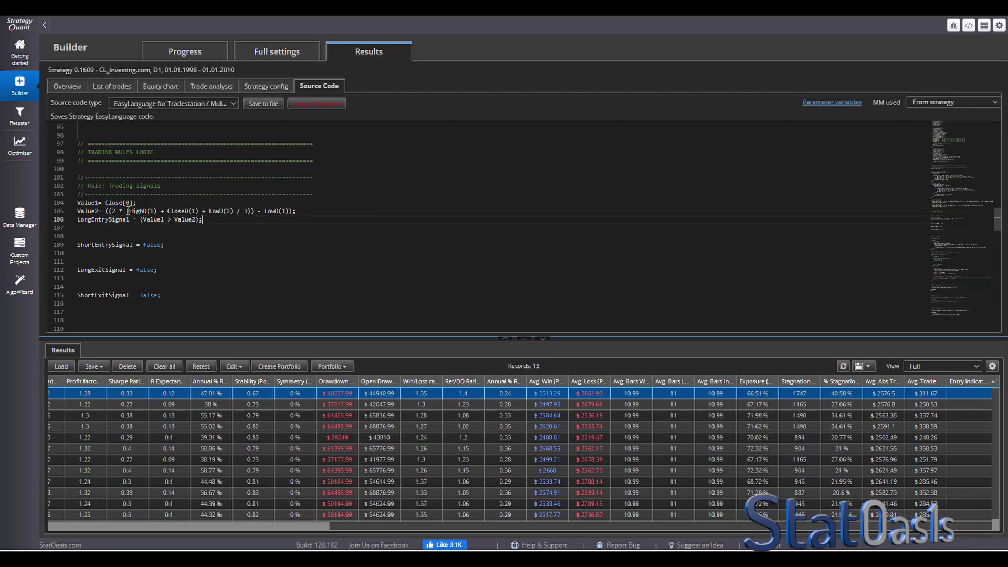
pyautogui.moveTo(128, 210); pyautogui.dragTo(258, 214)
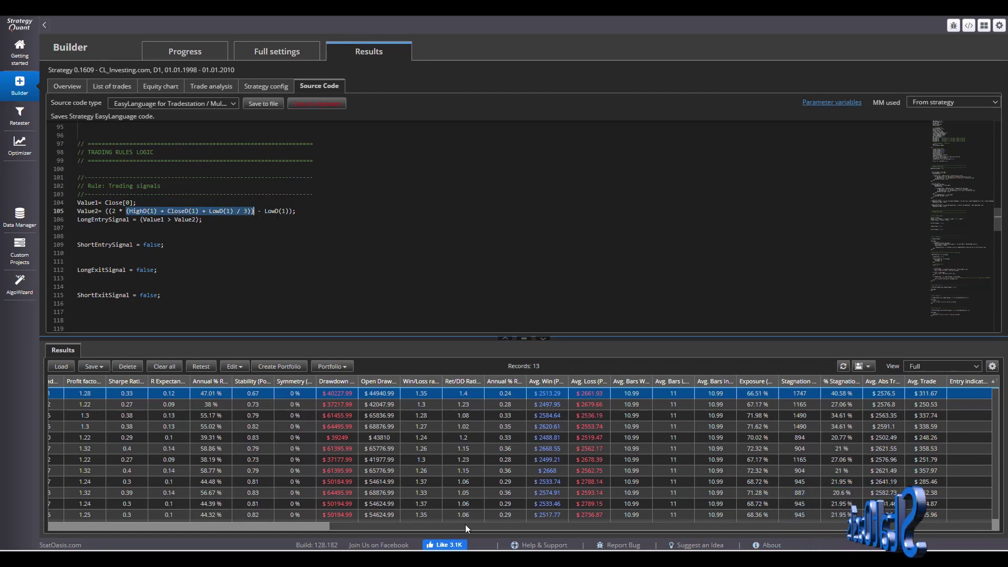
# Compare it with the R1 formula in Notepad's floor pivots formulas.txt
pyautogui.hotkey('alt', 'Tab')
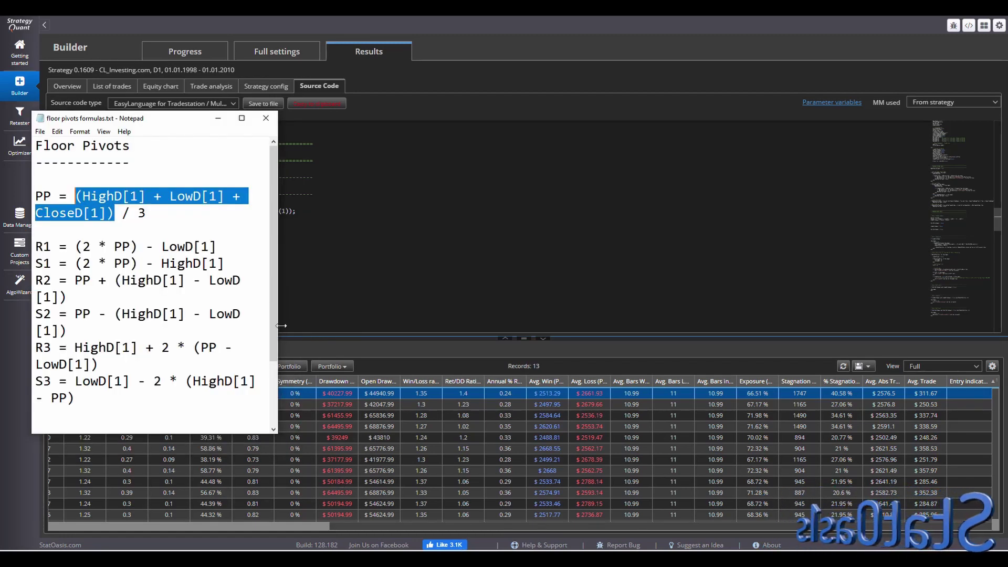
pyautogui.moveTo(282, 326); pyautogui.dragTo(500, 326)
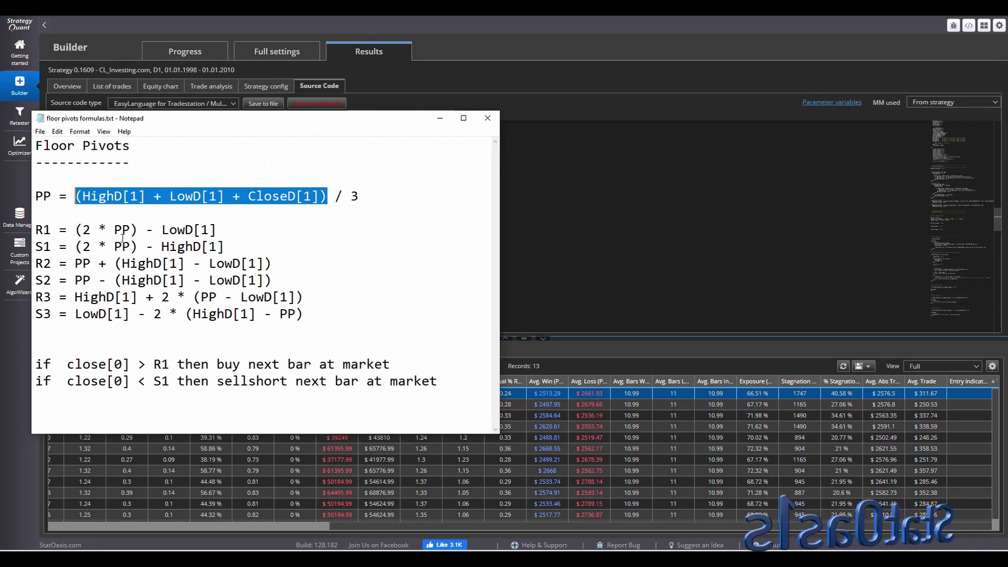
pyautogui.moveTo(220, 230); pyautogui.dragTo(39, 243)
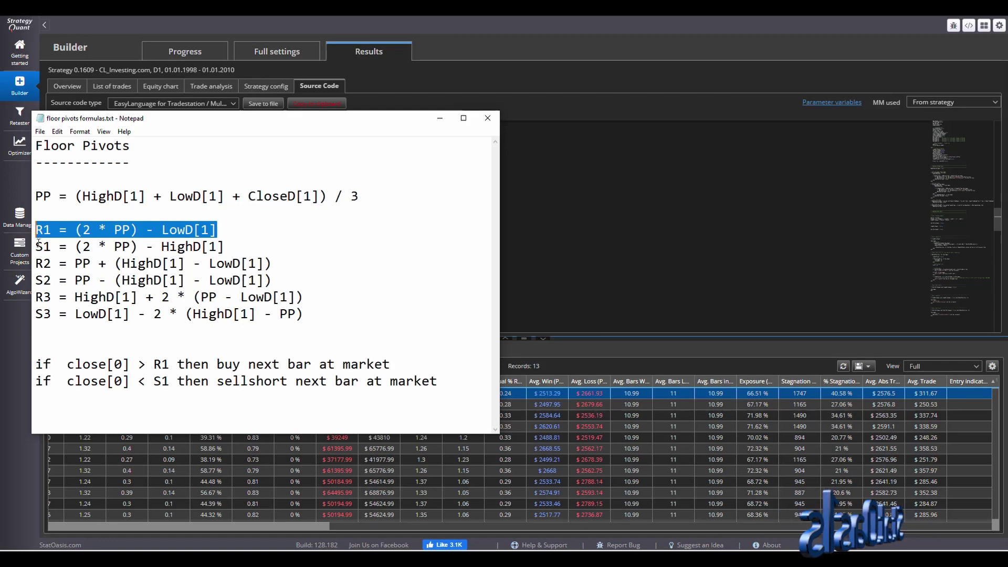
pyautogui.moveTo(192, 117); pyautogui.dragTo(529, 107)
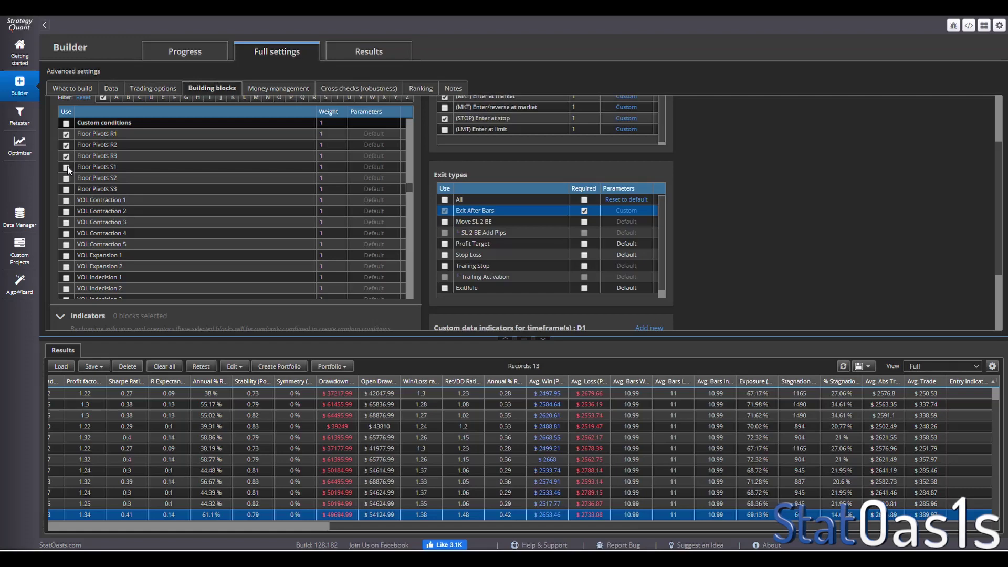
# Add Floor Pivots S1–S3 signals, trade both long and short, and clear the databank
pyautogui.click(66, 168)
pyautogui.click(66, 179)
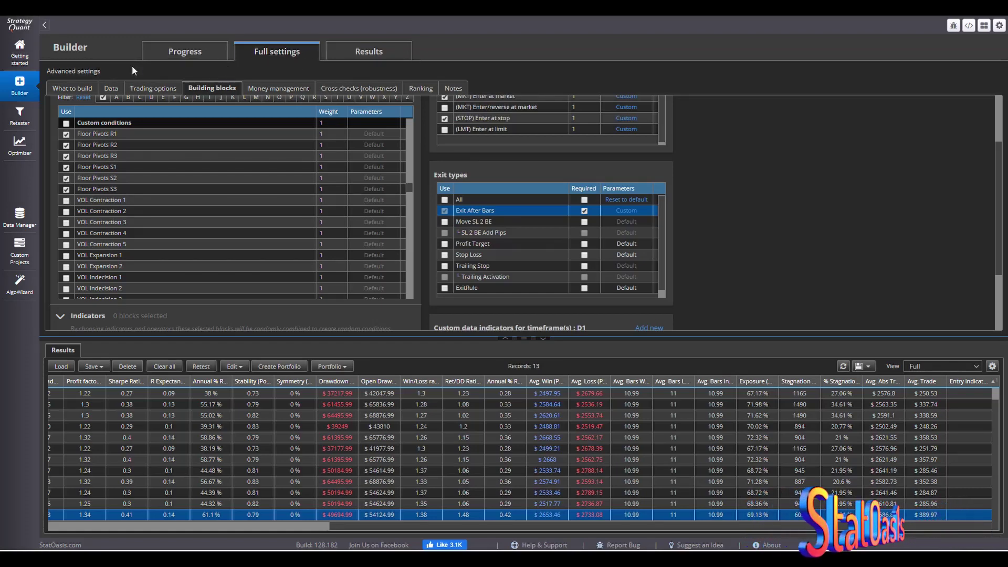
pyautogui.click(79, 88)
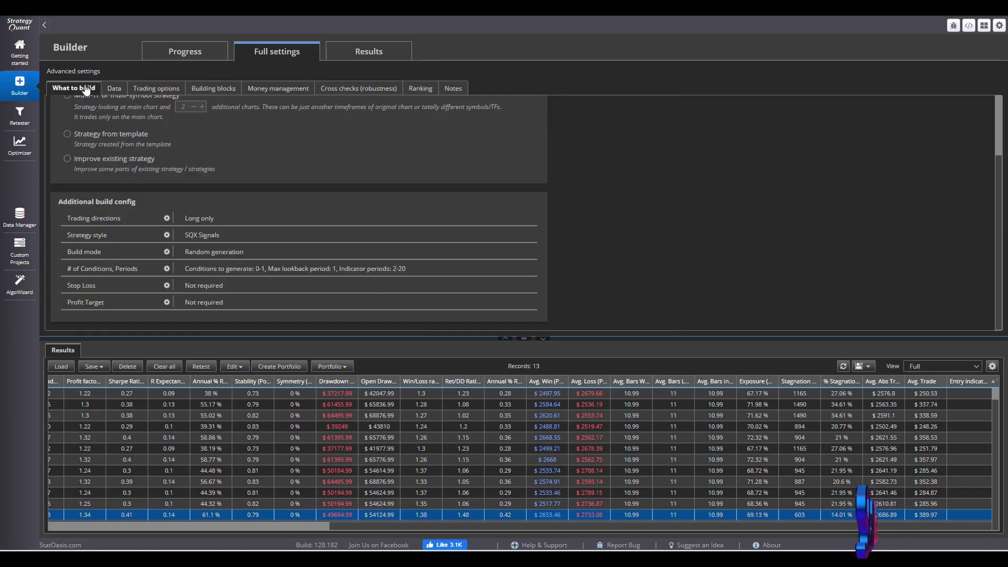
pyautogui.click(166, 218)
pyautogui.click(358, 239)
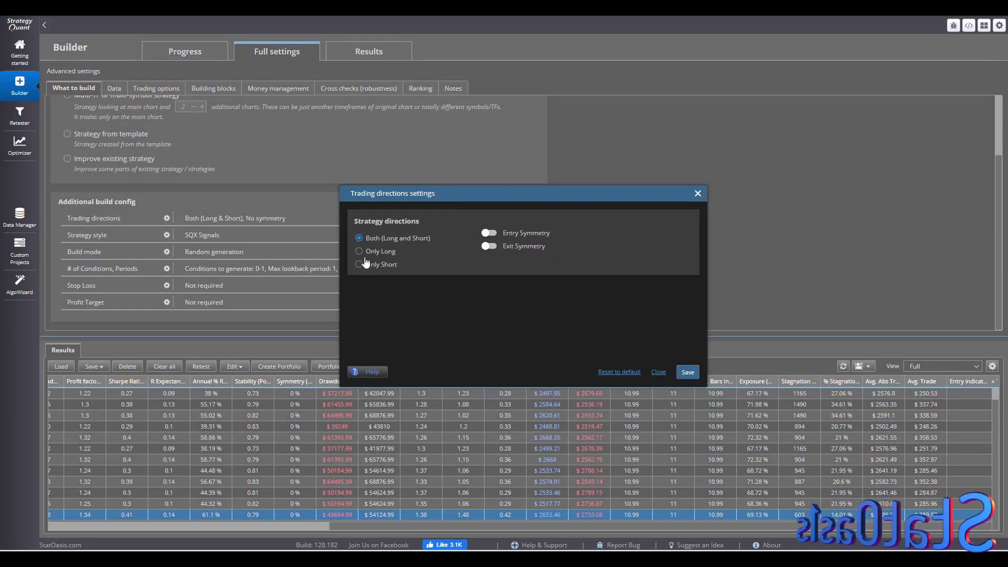
pyautogui.click(688, 372)
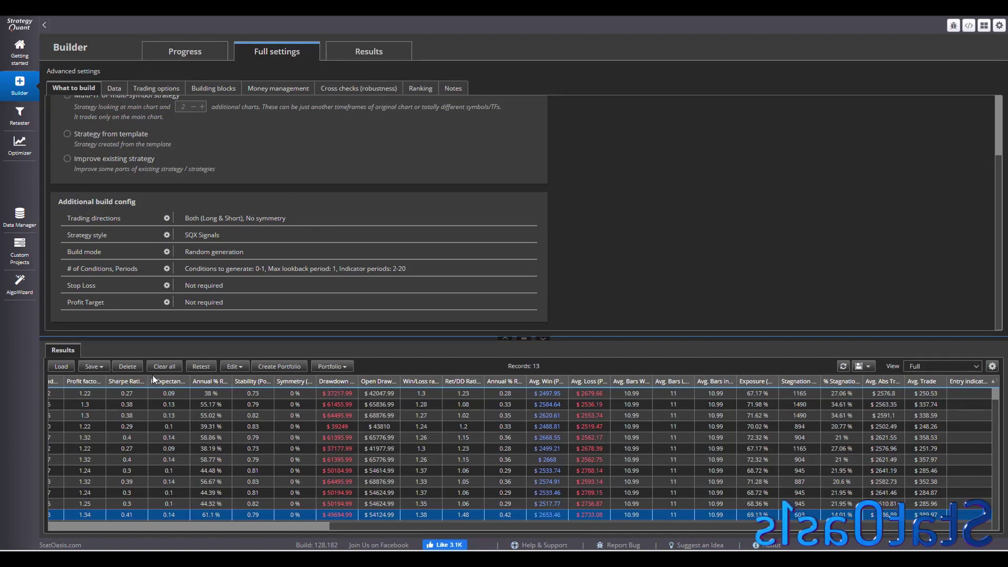
pyautogui.click(165, 366)
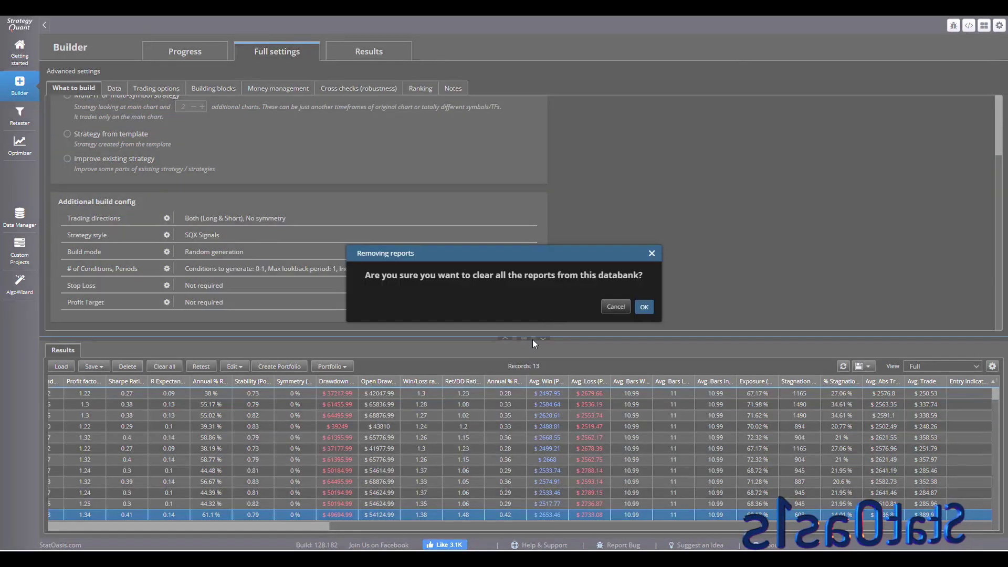
pyautogui.click(644, 308)
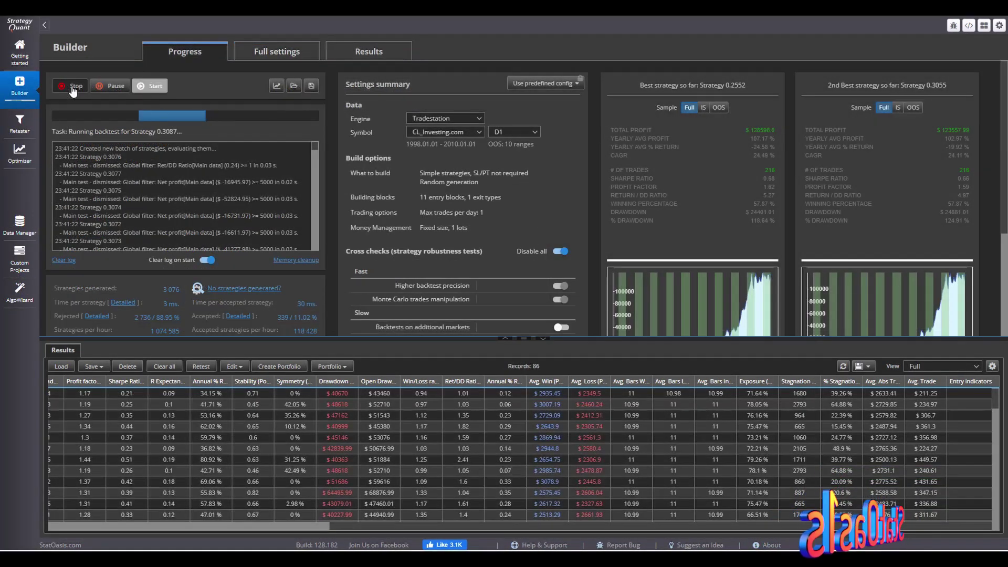
# Keep trading directions at Both (Long & Short) and confirm the conditions and periods settings
pyautogui.click(294, 58)
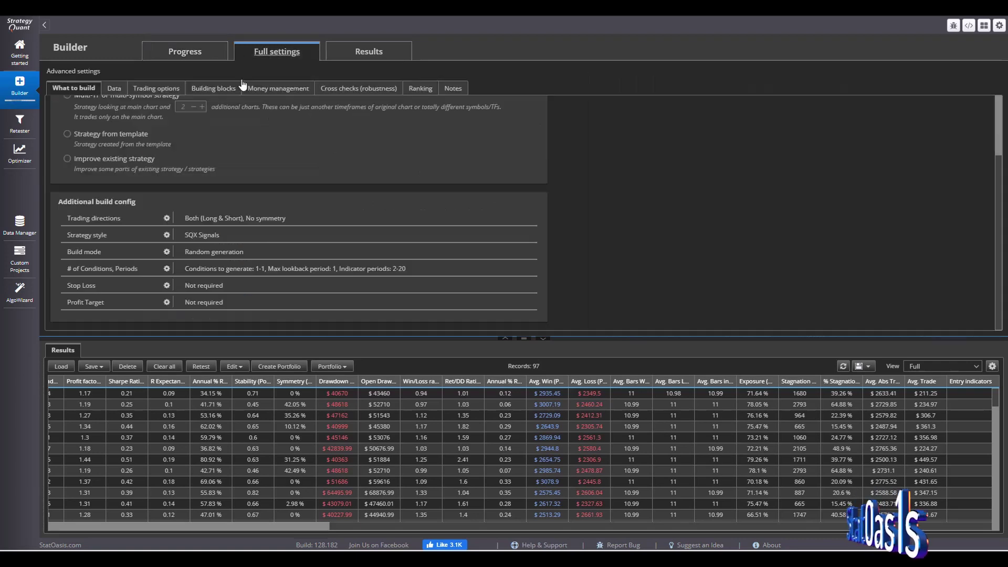
pyautogui.click(167, 218)
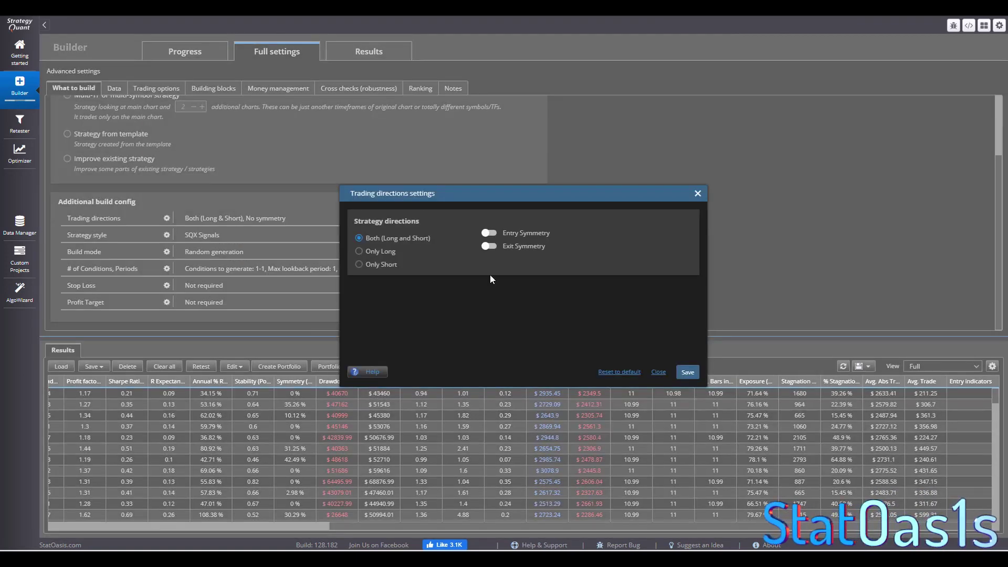
pyautogui.click(688, 372)
pyautogui.click(166, 269)
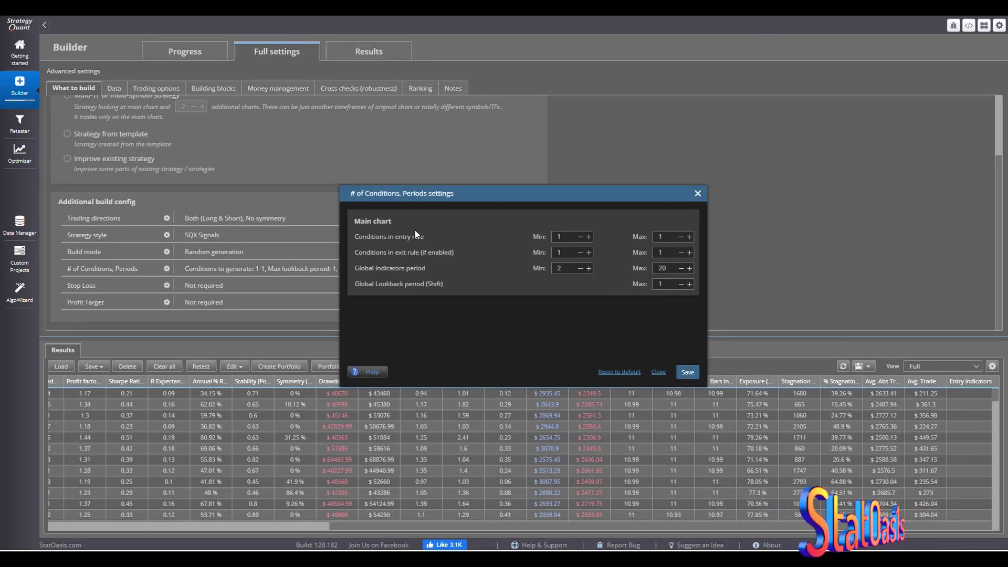
pyautogui.click(688, 372)
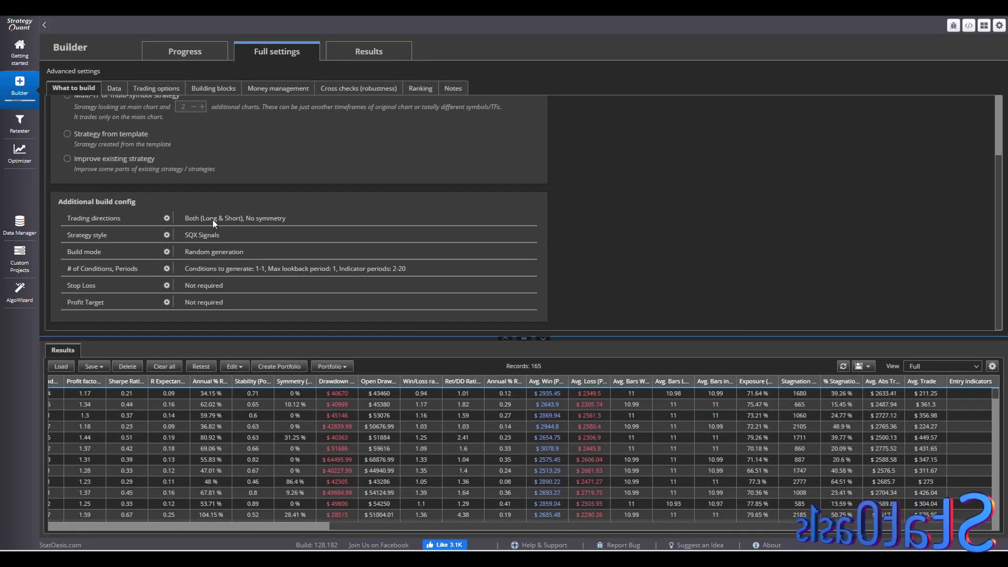
# Check the running build's progress and switch to the generated strategies' results
pyautogui.click(198, 55)
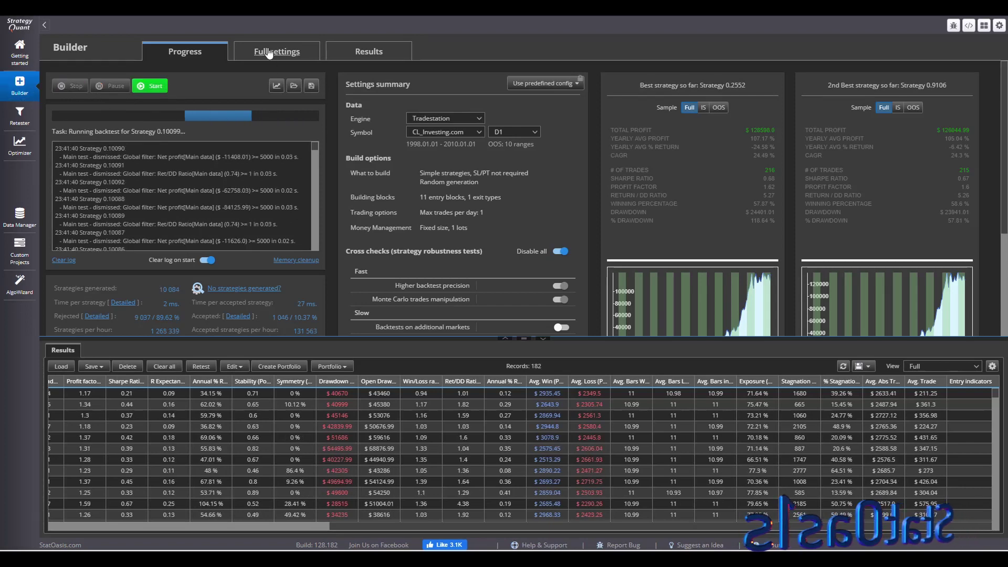
pyautogui.click(271, 52)
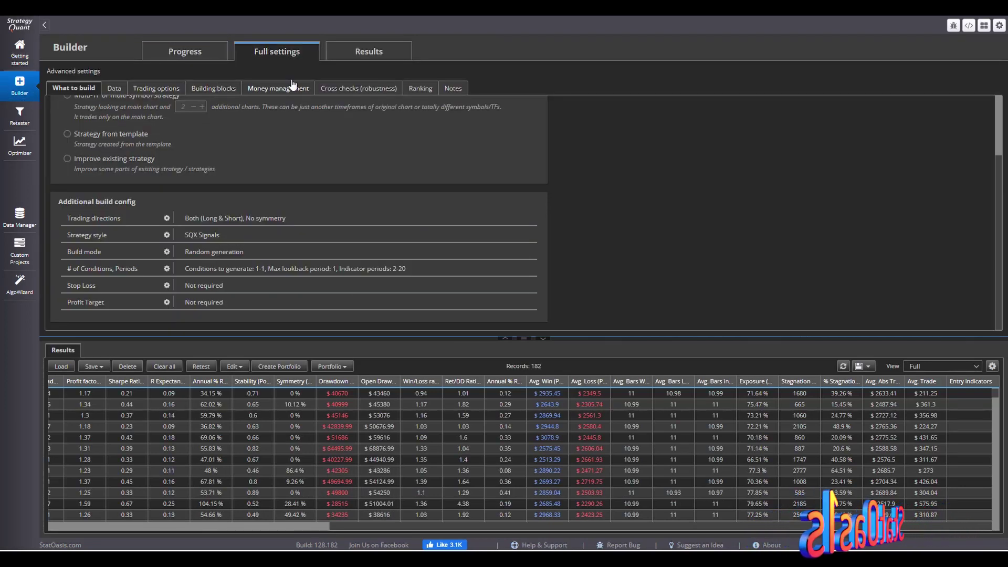
pyautogui.click(380, 54)
# Load Strategy 0.6 and scroll its EasyLanguage code to the long and short entry rules
pyautogui.click(182, 395)
pyautogui.doubleClick(180, 392)
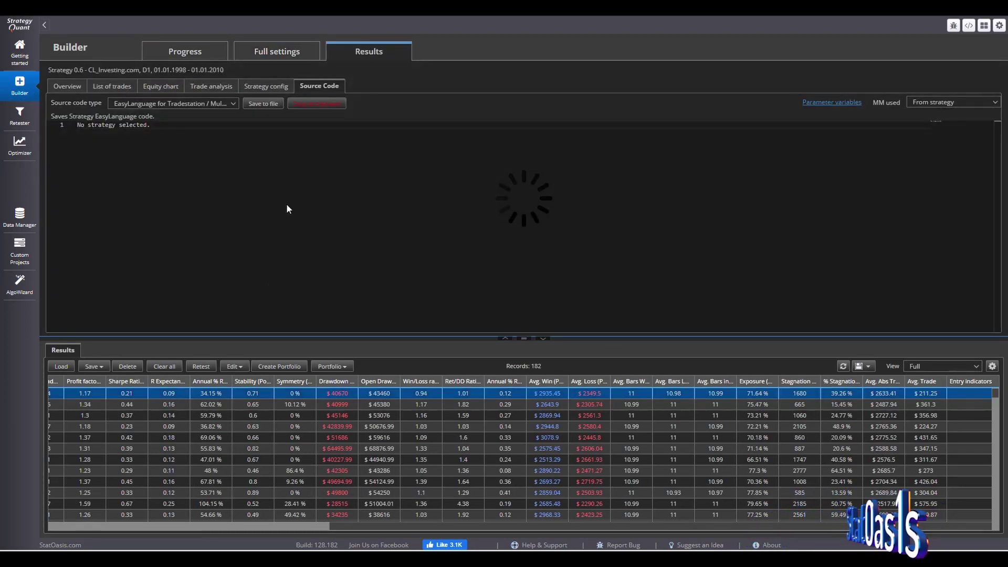
pyautogui.scroll(-10, 249, 252)
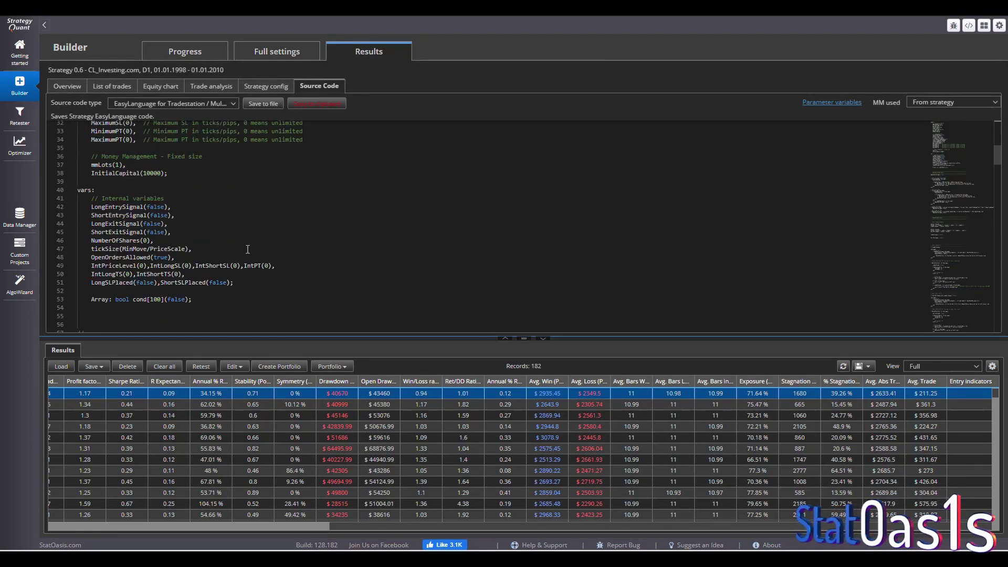
pyautogui.scroll(5, 248, 249)
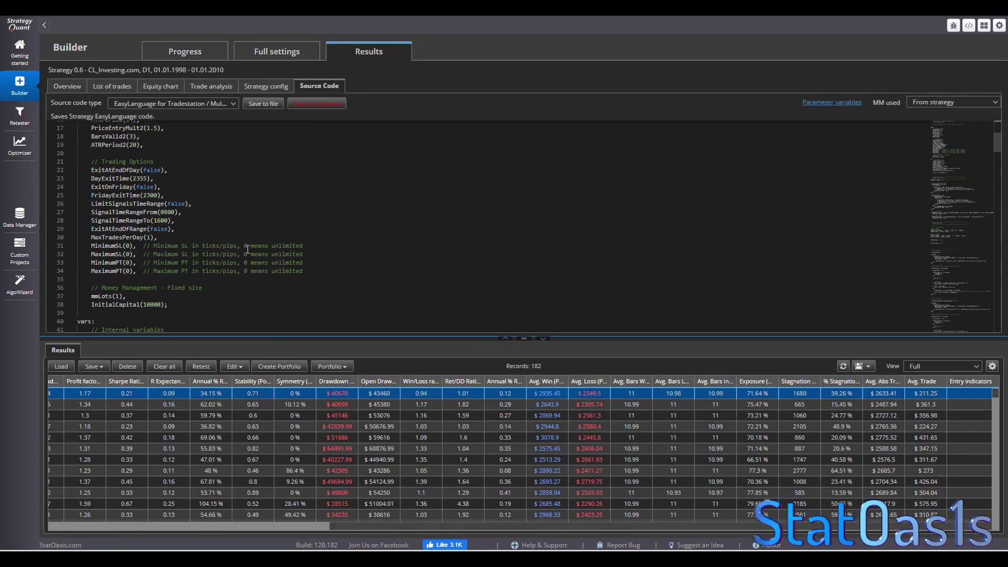
pyautogui.scroll(-5, 247, 249)
pyautogui.scroll(5, 248, 248)
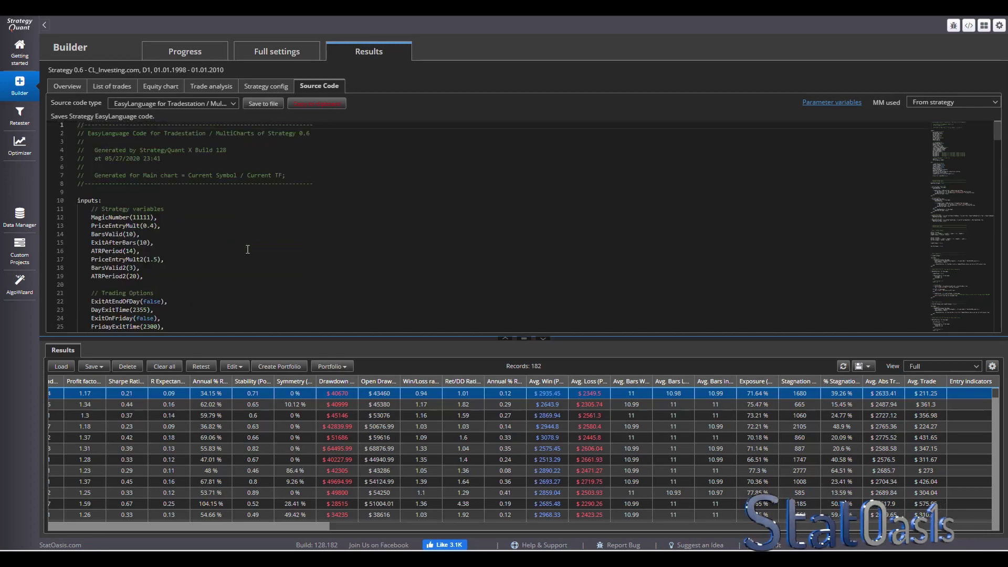
pyautogui.scroll(-10, 247, 249)
pyautogui.scroll(-14, 248, 249)
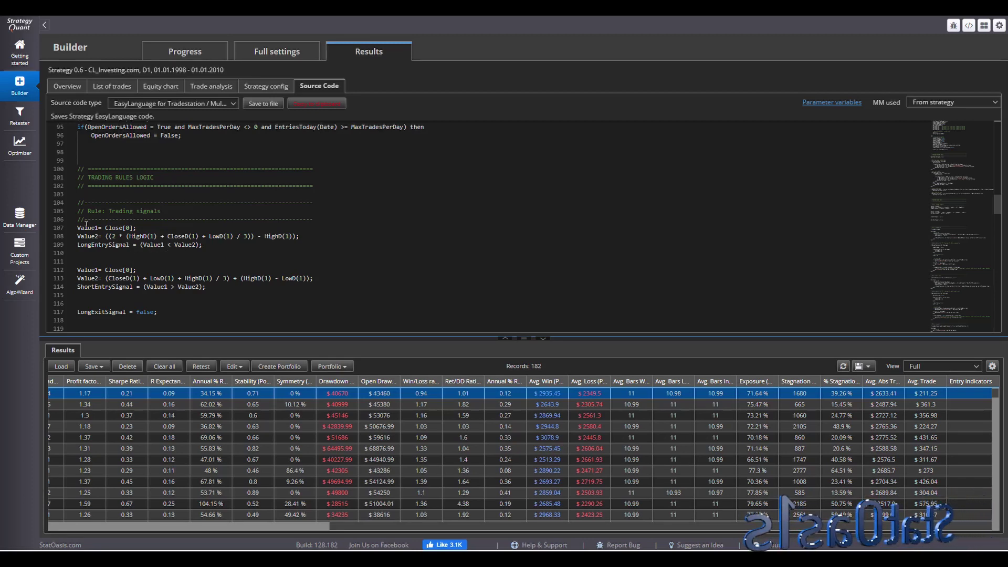
# Compare the short rule's condition against the S1 and R2 floor pivot formulas in Notepad
pyautogui.hotkey('alt', 'Tab')
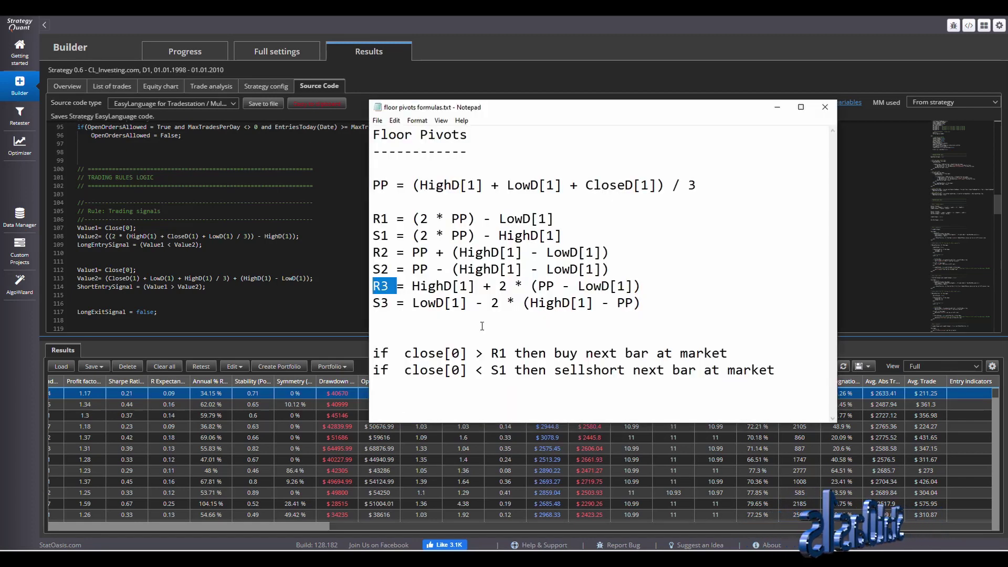
pyautogui.moveTo(475, 371); pyautogui.dragTo(491, 371)
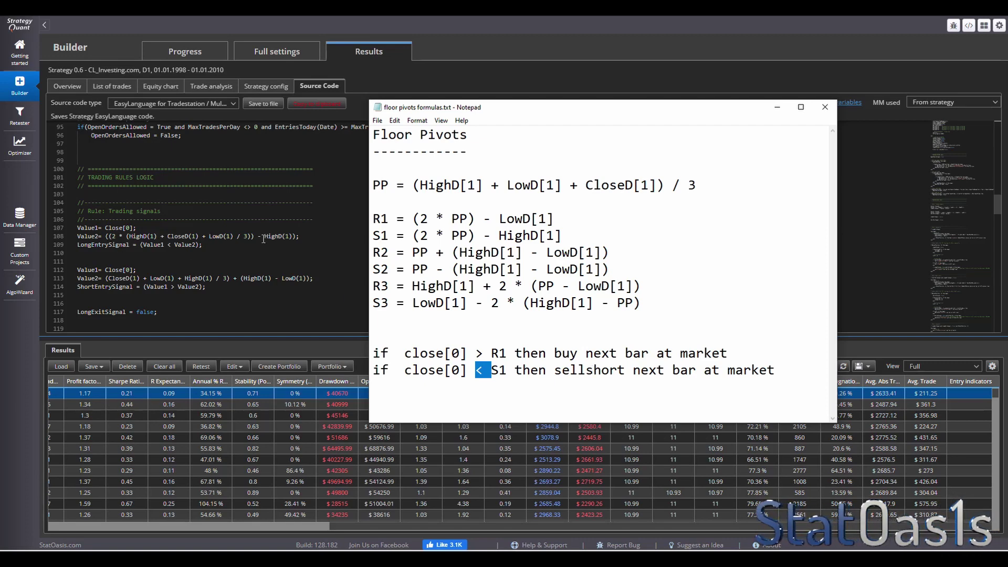
pyautogui.moveTo(565, 237); pyautogui.dragTo(365, 235)
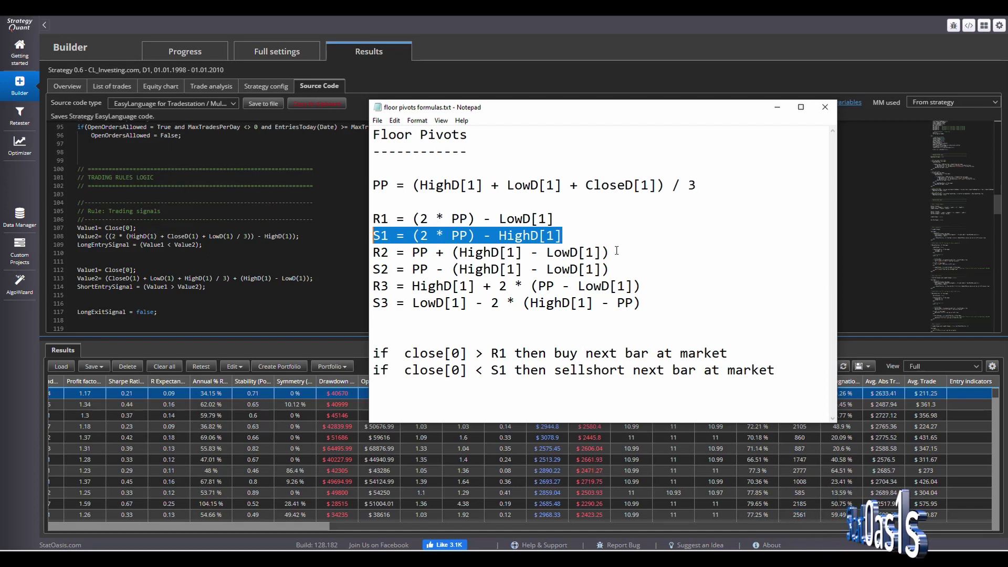
pyautogui.moveTo(610, 252); pyautogui.dragTo(371, 253)
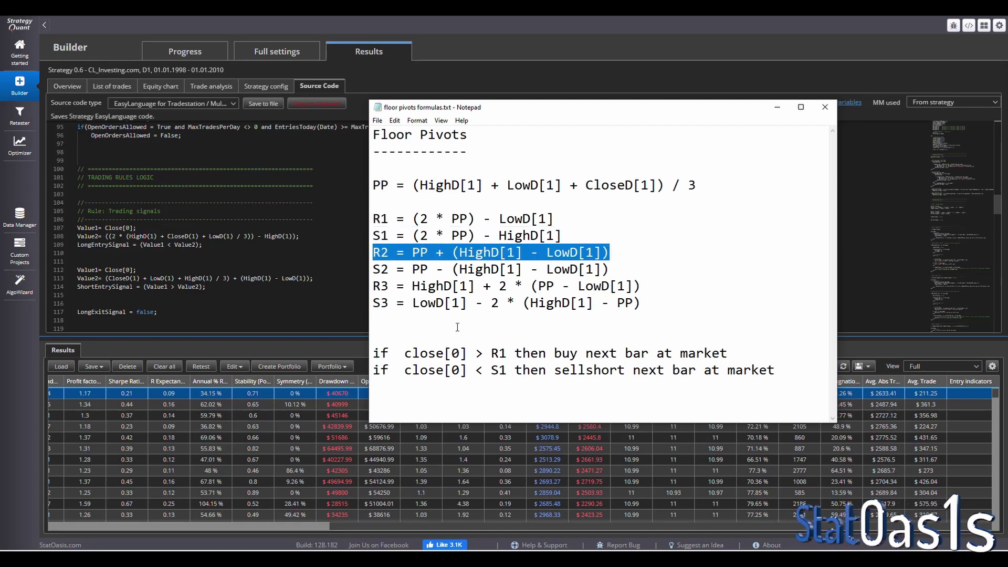
# Load the second strategy and check its line 105 Value2 expression against the S3 formula
pyautogui.click(137, 403)
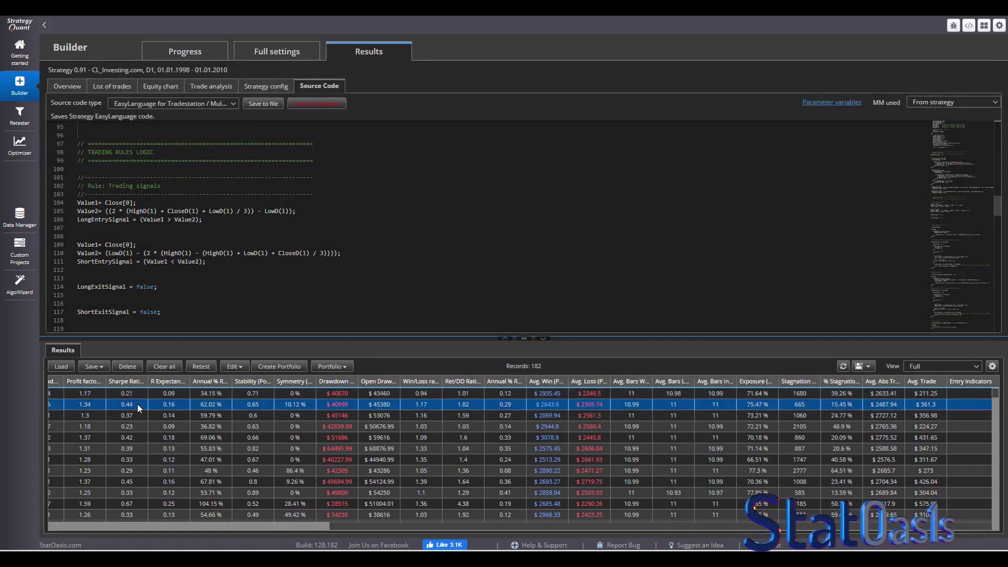
pyautogui.hotkey('alt', 'Tab')
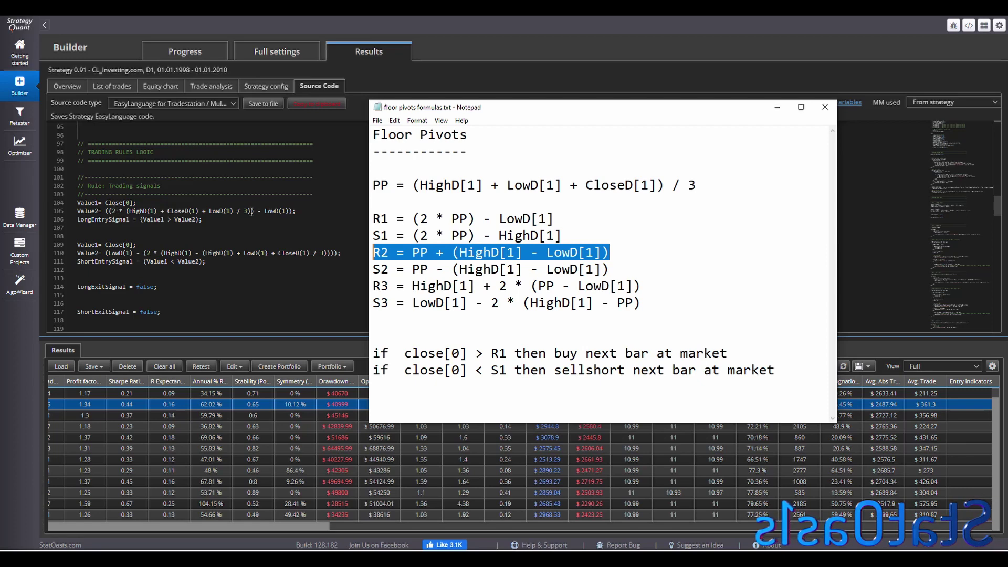
pyautogui.moveTo(304, 209); pyautogui.dragTo(104, 211)
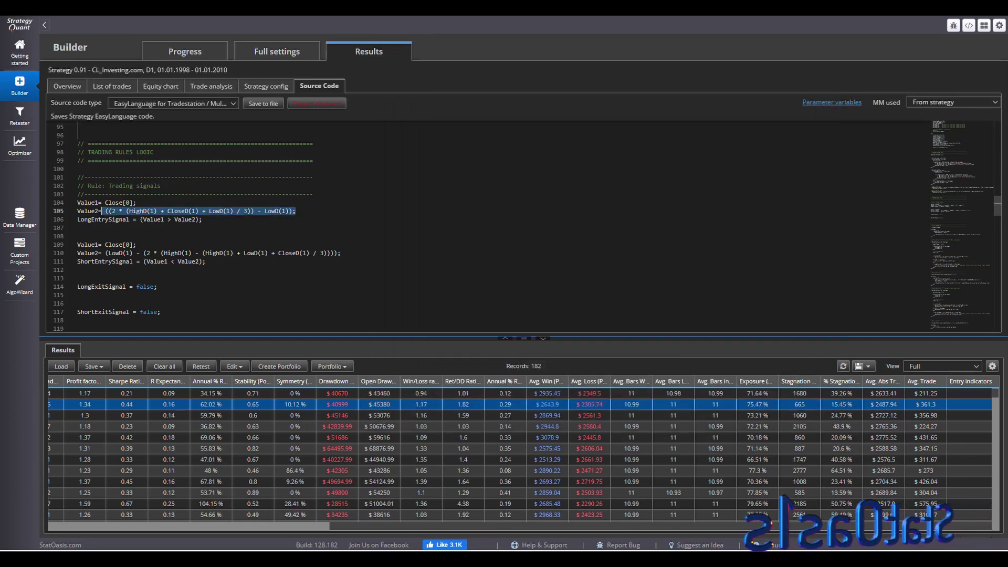
pyautogui.hotkey('alt', 'Tab')
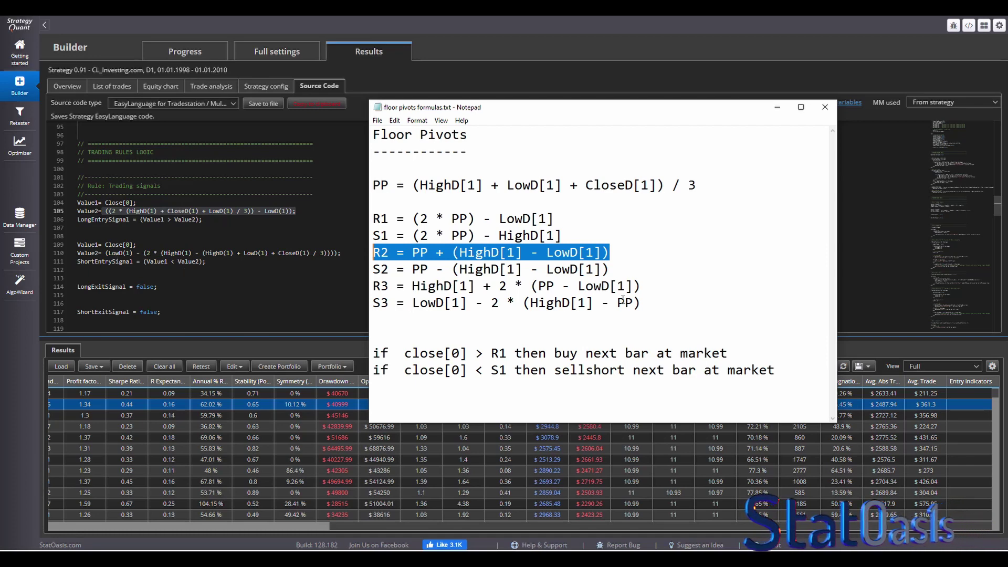
pyautogui.moveTo(641, 303); pyautogui.dragTo(413, 303)
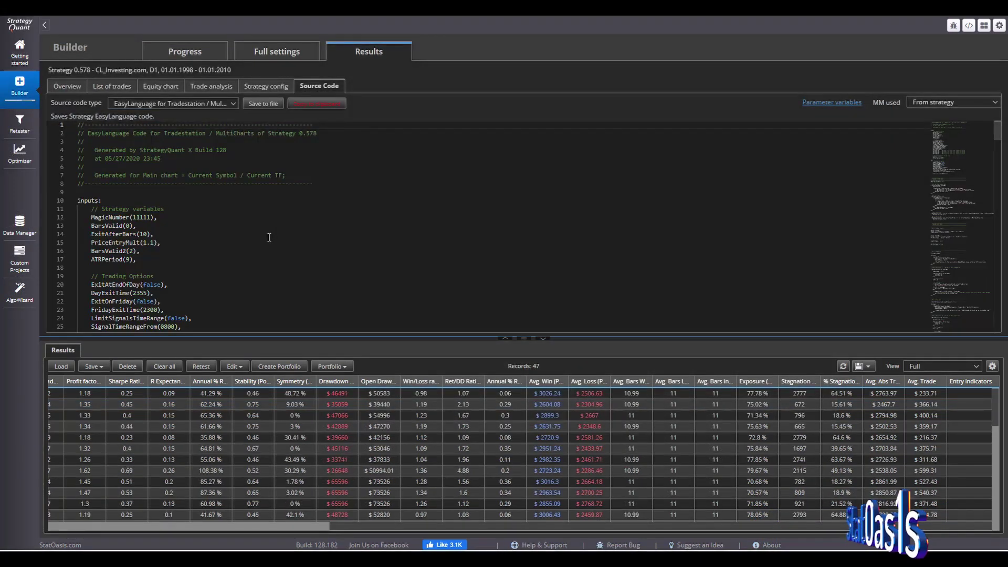
# Show Strategy 0.34's list of trades with the Close type column widened to read Exit After X Bars
pyautogui.click(124, 89)
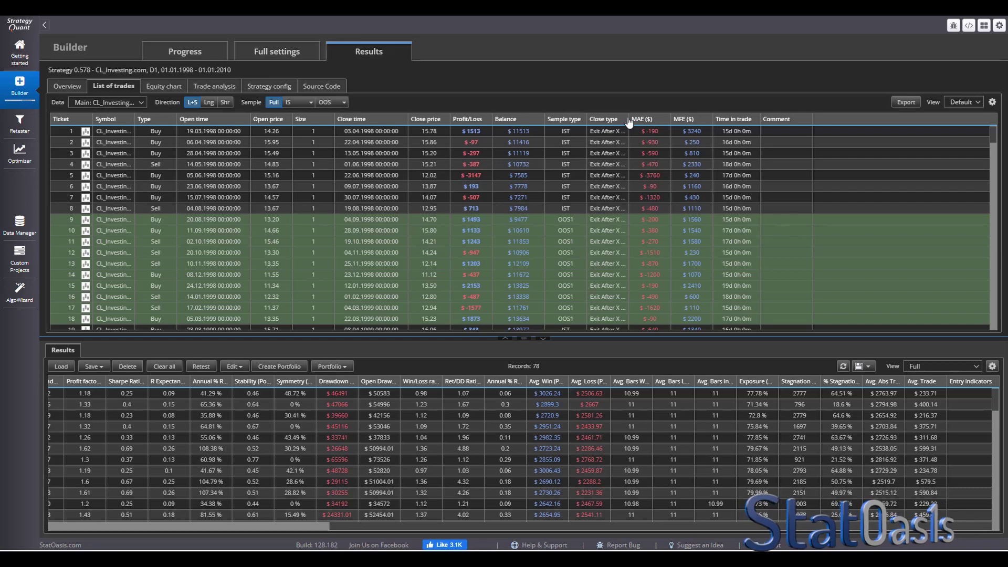
pyautogui.moveTo(629, 121)
pyautogui.mouseDown()
pyautogui.moveTo(666, 122)
pyautogui.moveTo(638, 125)
pyautogui.mouseUp()
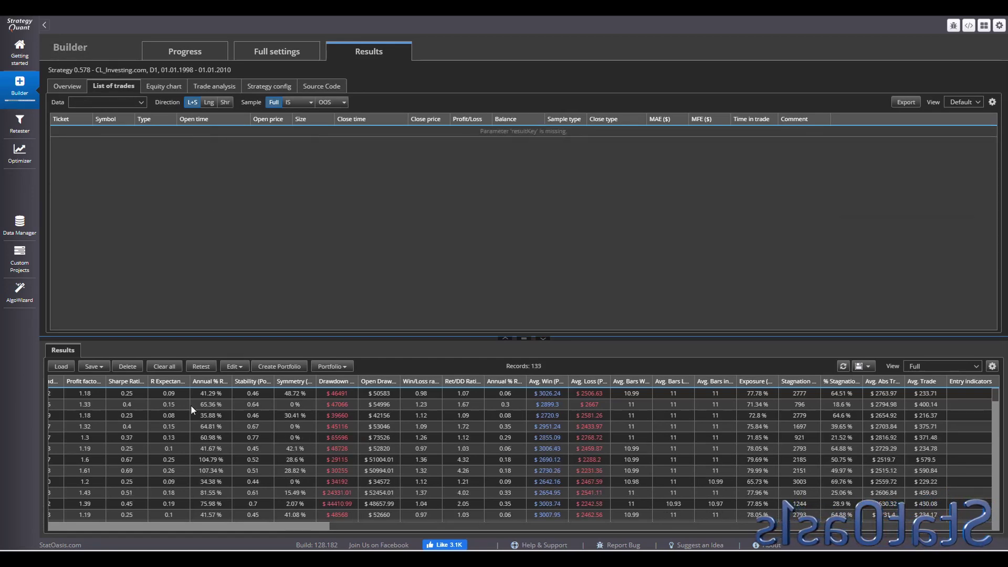
pyautogui.click(200, 395)
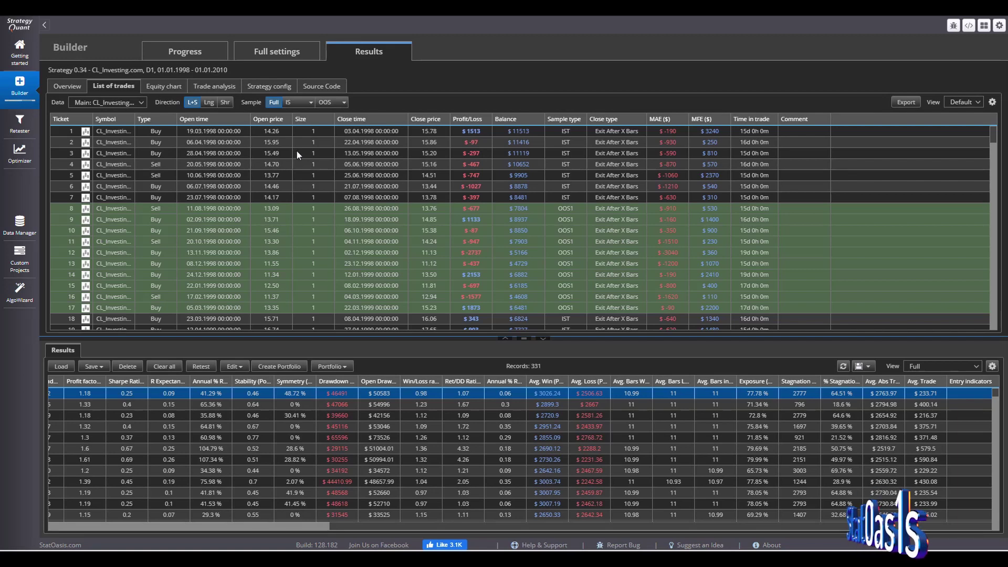
# Review the building blocks, money management and cross check settings, then view progress showing Strategy 0.30570 best
pyautogui.click(276, 52)
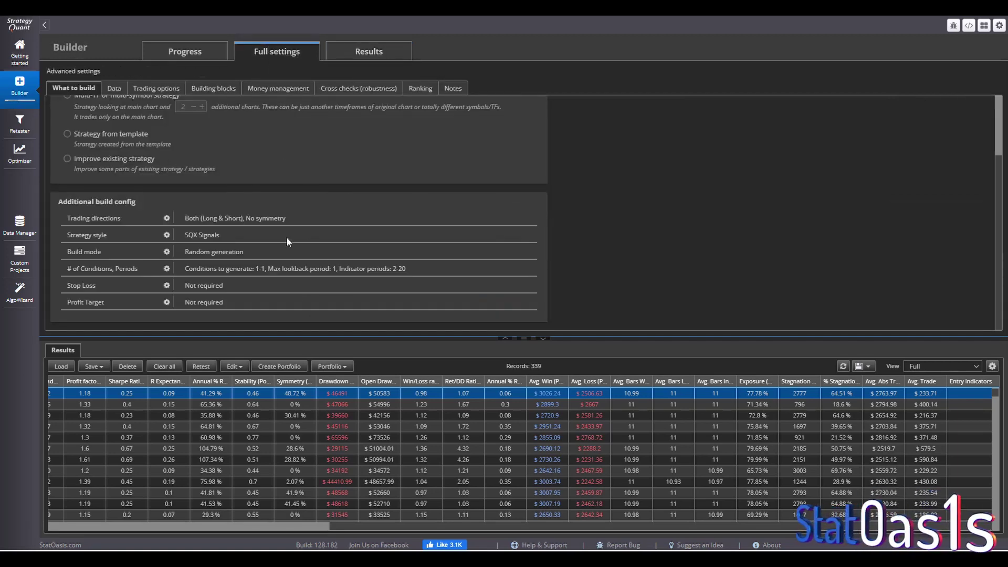
pyautogui.click(214, 89)
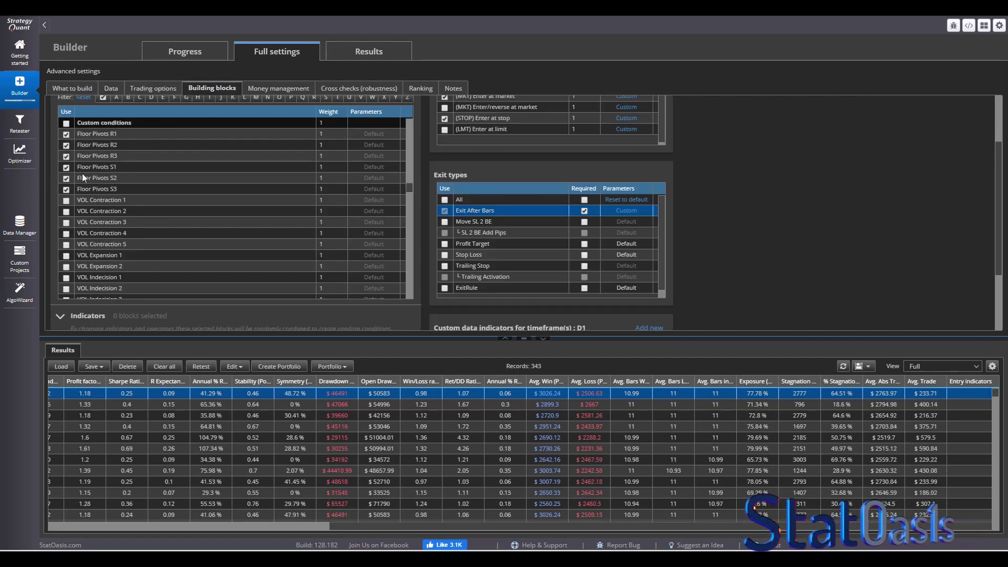
pyautogui.click(272, 90)
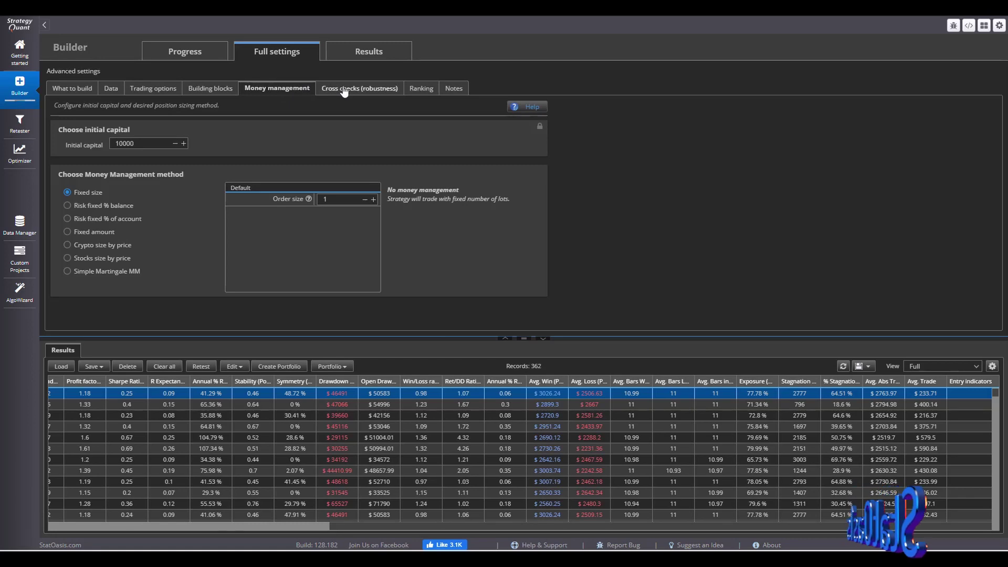
pyautogui.click(344, 91)
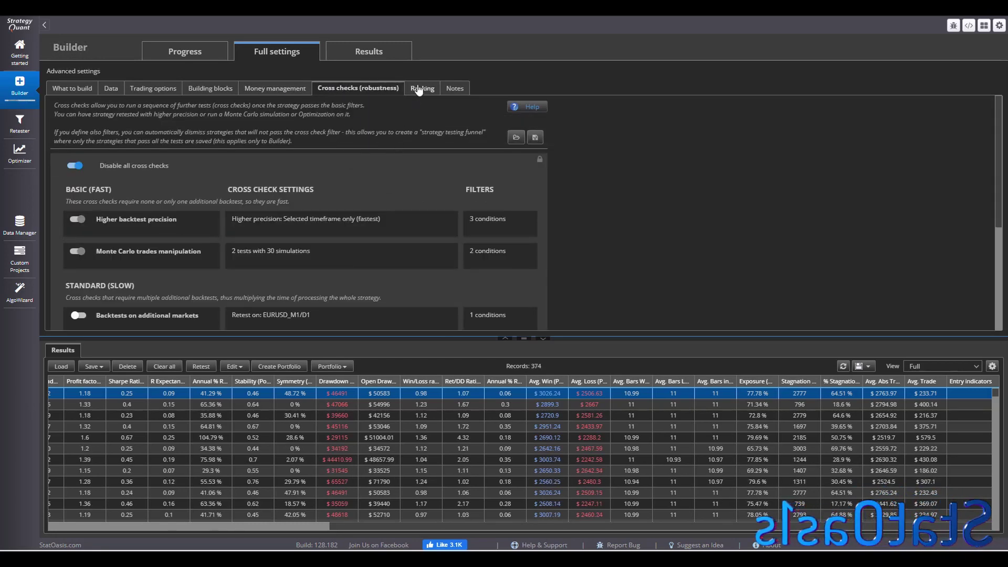
pyautogui.click(80, 90)
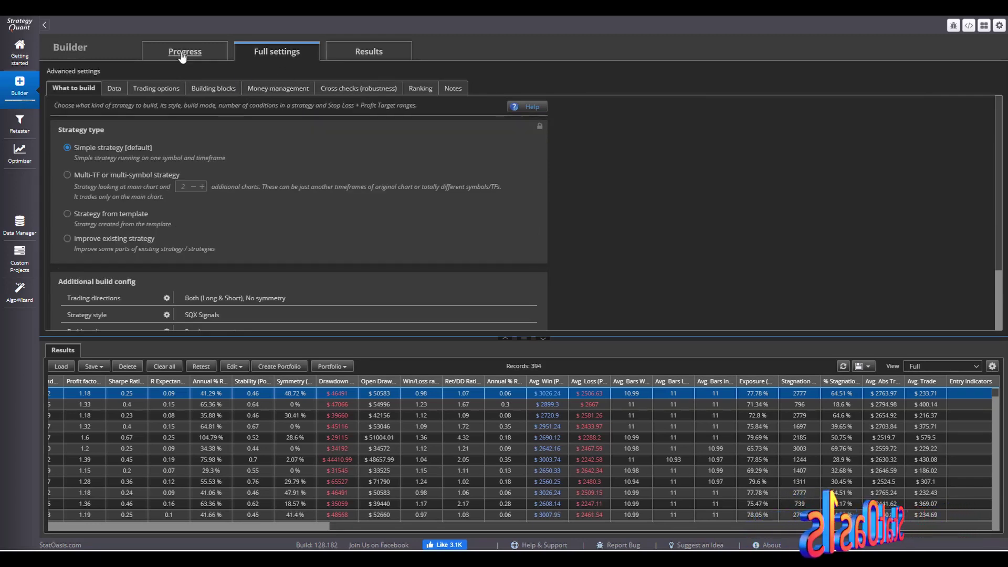
pyautogui.click(183, 53)
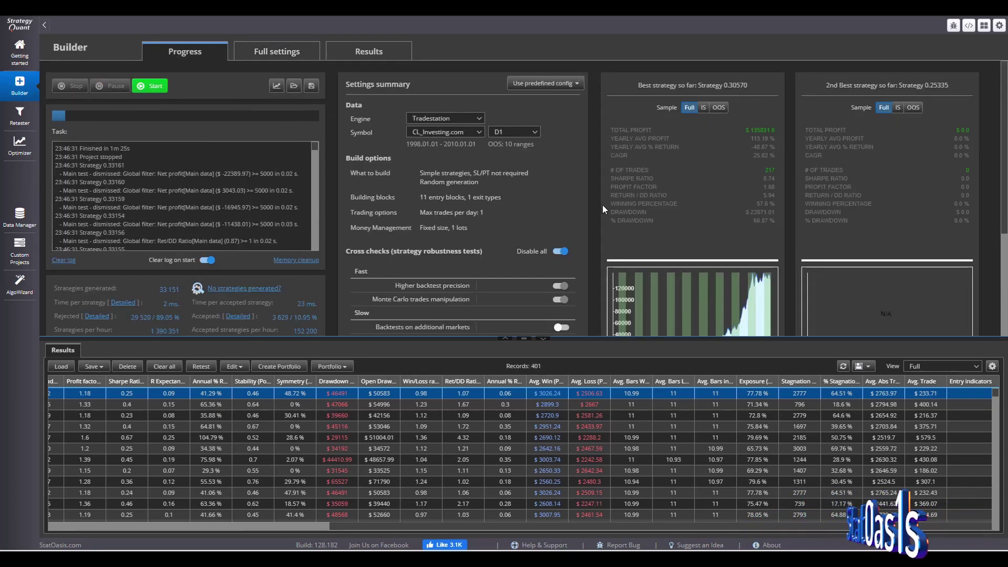
# Display Strategy 0.30570's equity chart, climbing to about 140000 with out-of-sample periods
pyautogui.click(543, 339)
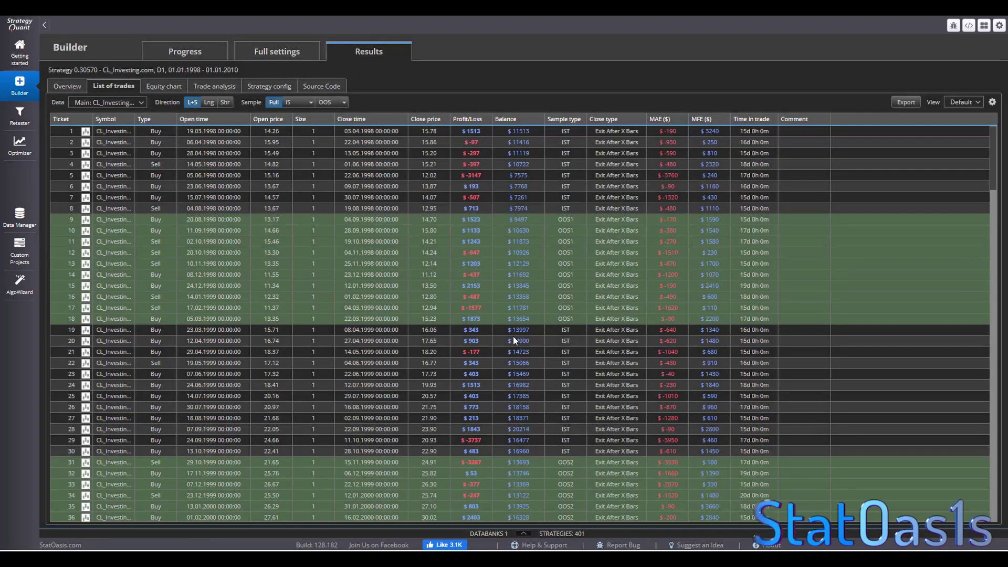
pyautogui.click(162, 86)
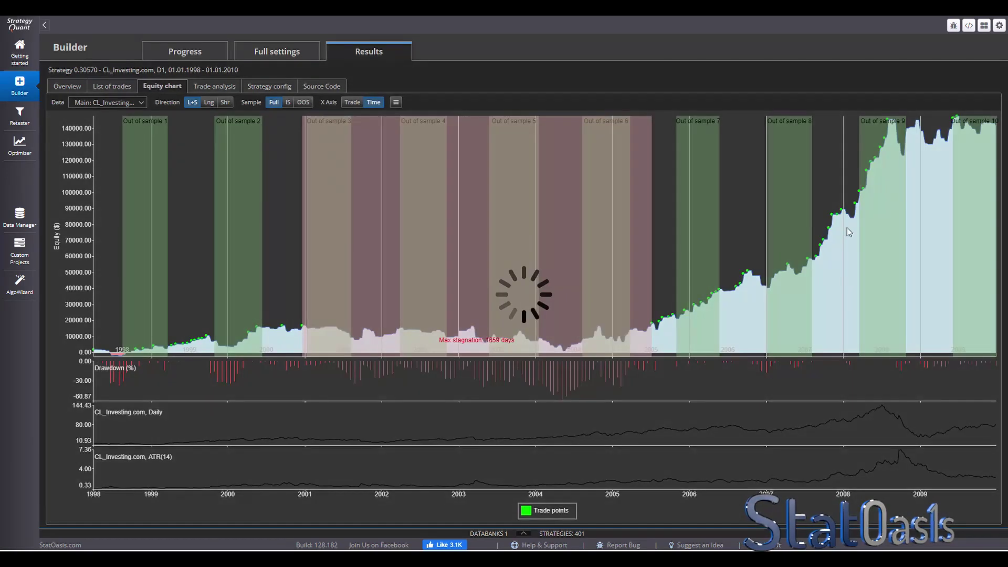